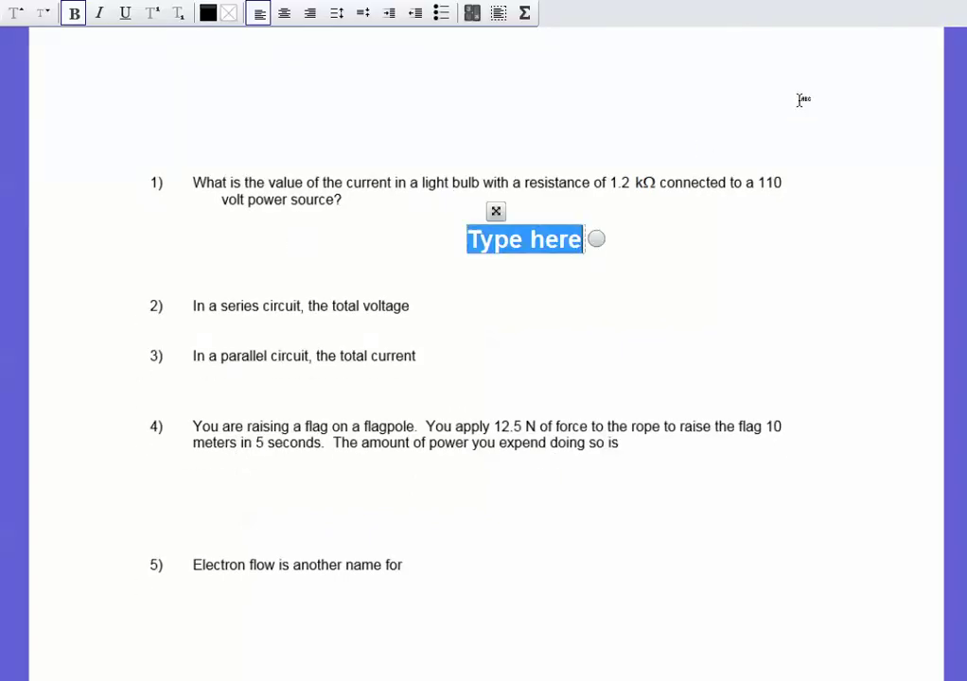
- Write I = V/R under question 1, then a fraction box with underlined 110 over 1200
{"action": "type", "text": "I = V/R"}
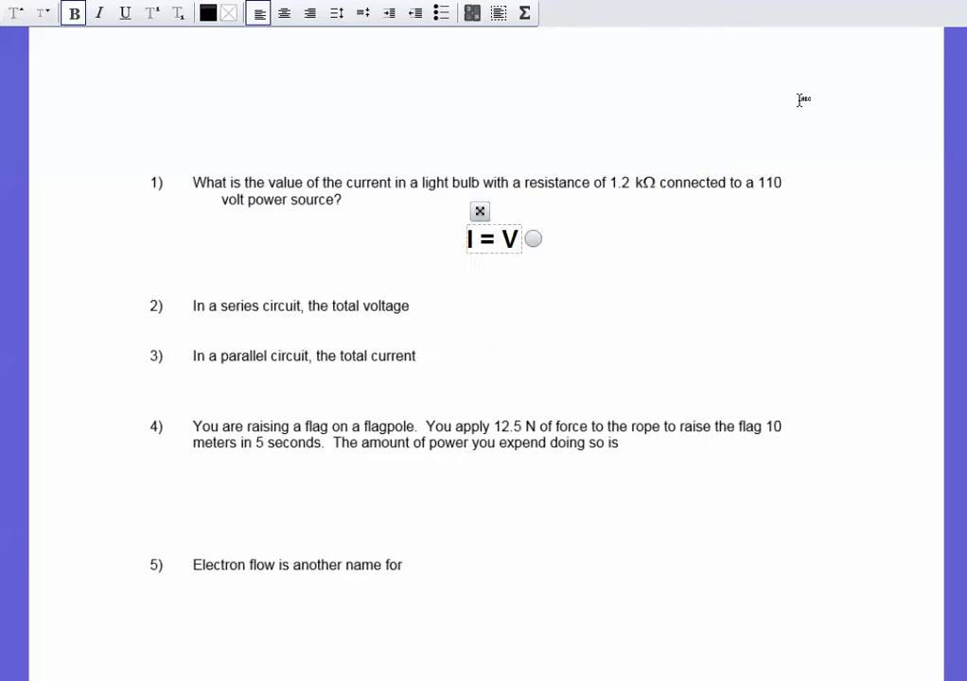
{"action": "left_click", "coordinate": [610, 224]}
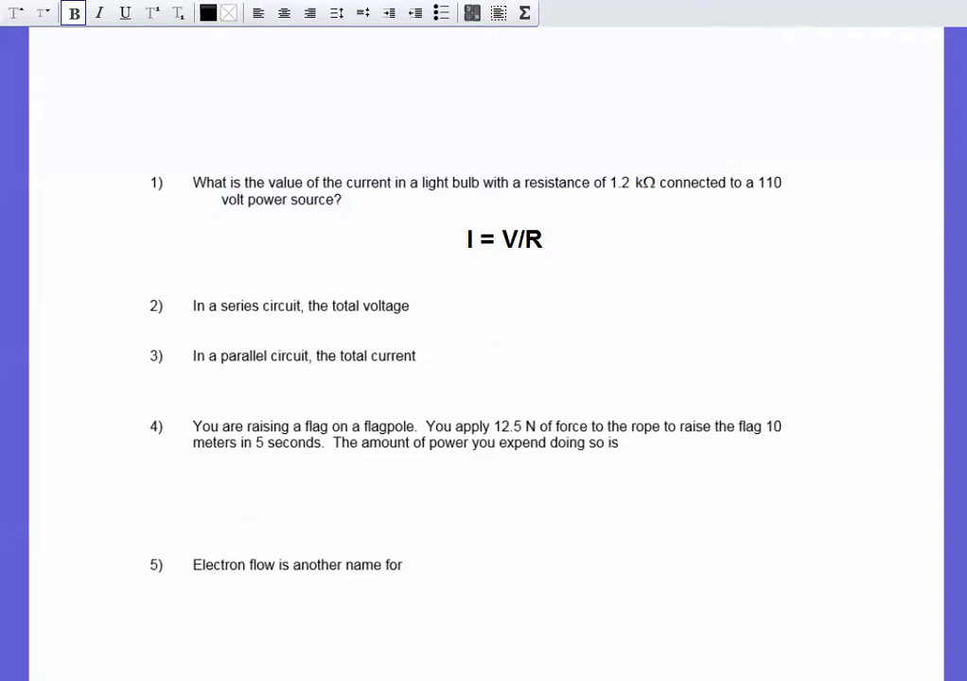
{"action": "left_click", "coordinate": [597, 213]}
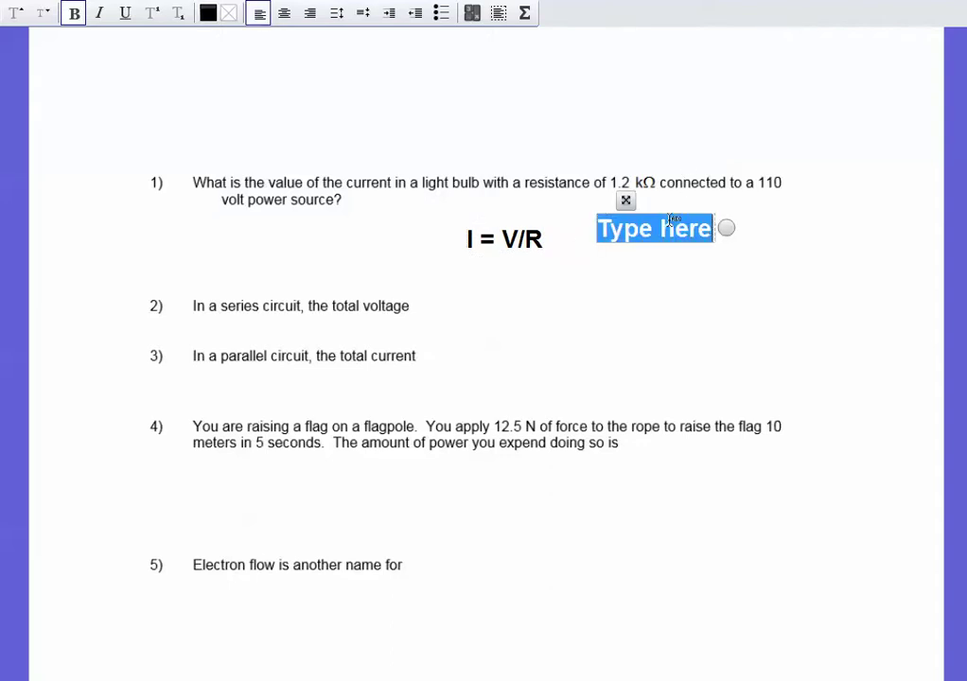
{"action": "type", "text": "110"}
{"action": "key", "text": "BackSpace"}
{"action": "key", "text": "BackSpace"}
{"action": "key", "text": "BackSpace"}
{"action": "key", "text": "ctrl+u"}
{"action": "type", "text": "110"}
{"action": "key", "text": "ctrl+u"}
{"action": "key", "text": "Return"}
{"action": "type", "text": "1200"}
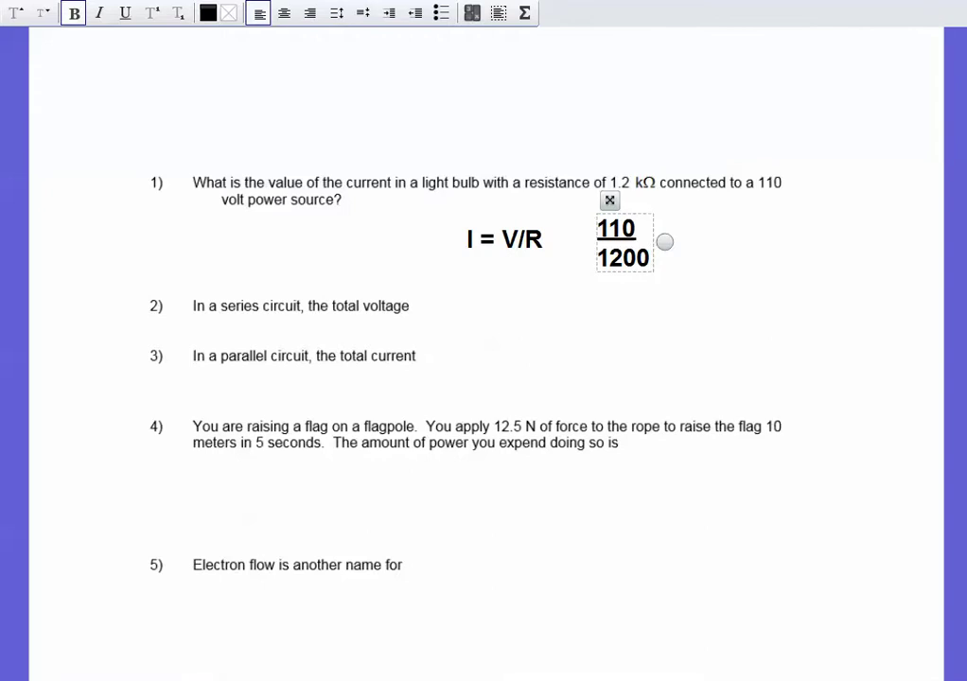
- Compute 110 ÷ 1200 in Windows Calculator
{"action": "left_click", "coordinate": [249, 651]}
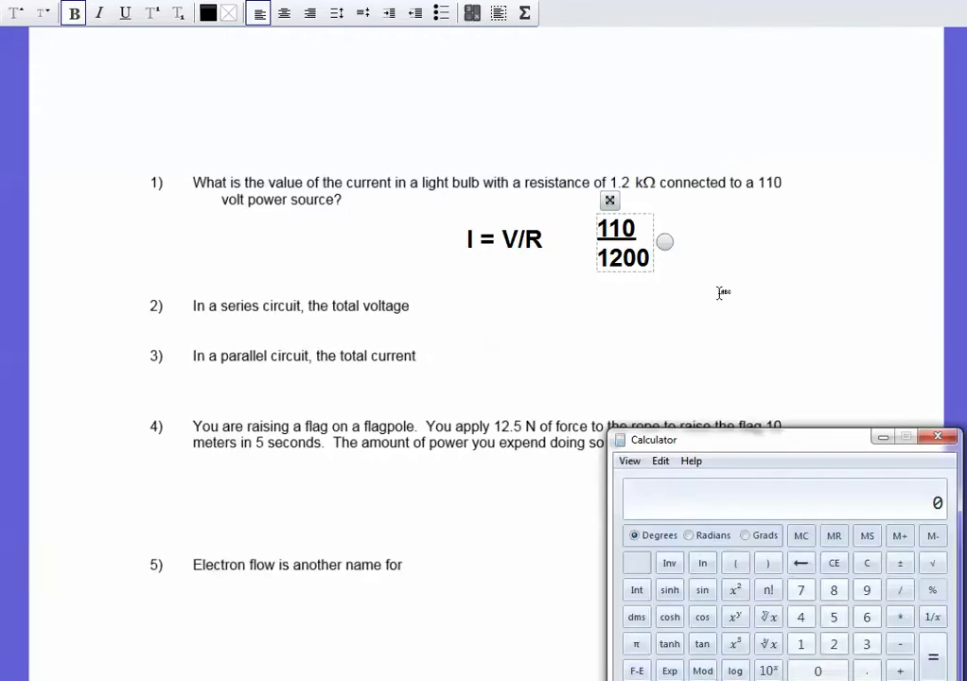
{"action": "type", "text": "110/1200"}
{"action": "key", "text": "Return"}
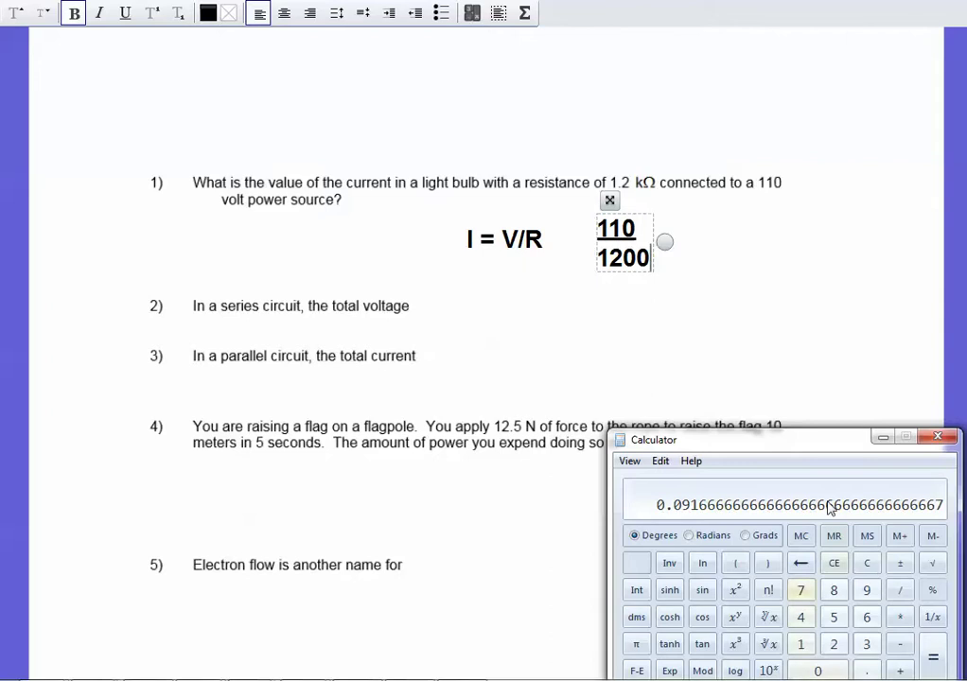
- Add '= 0.092 A = 92 mA' after question 1's fraction
{"action": "left_click", "coordinate": [714, 236]}
{"action": "left_click", "coordinate": [673, 240]}
{"action": "type", "text": "= 0."}
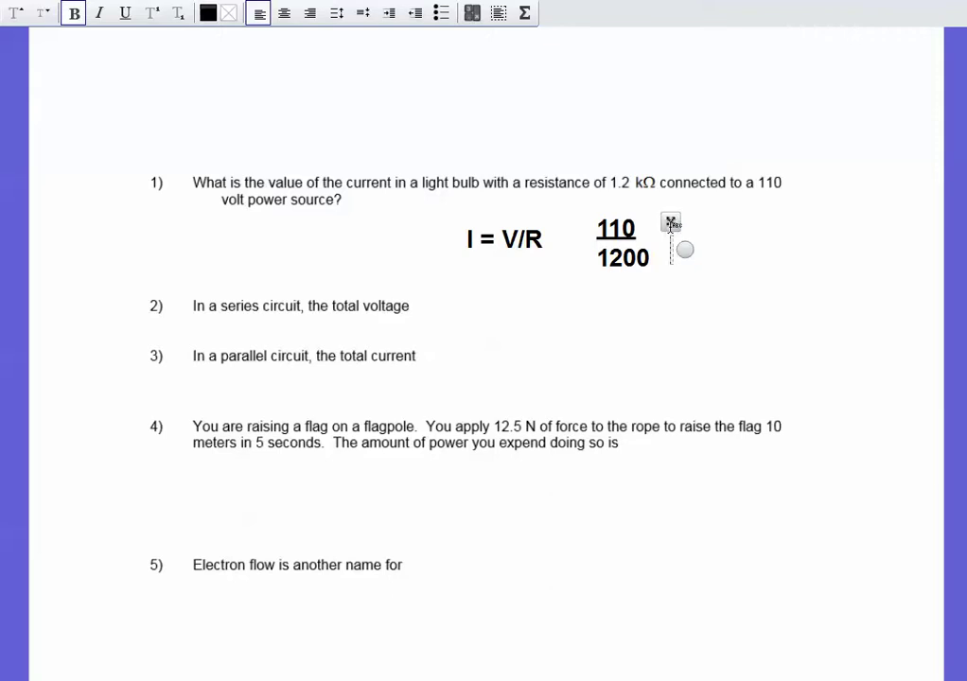
{"action": "type", "text": "092"}
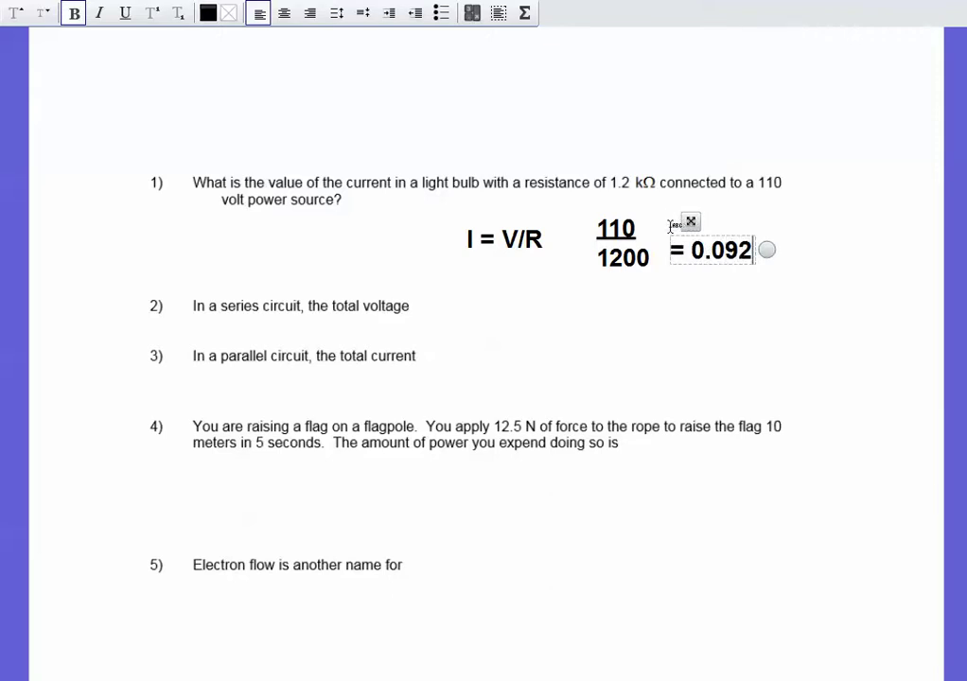
{"action": "type", "text": " A = 92 mA"}
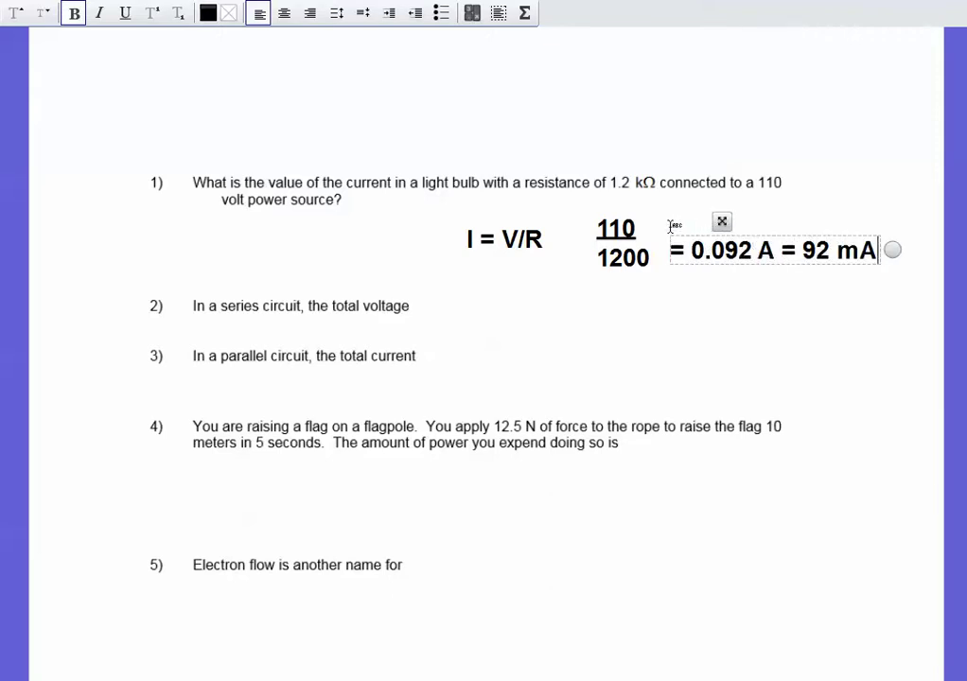
{"action": "left_click", "coordinate": [423, 307]}
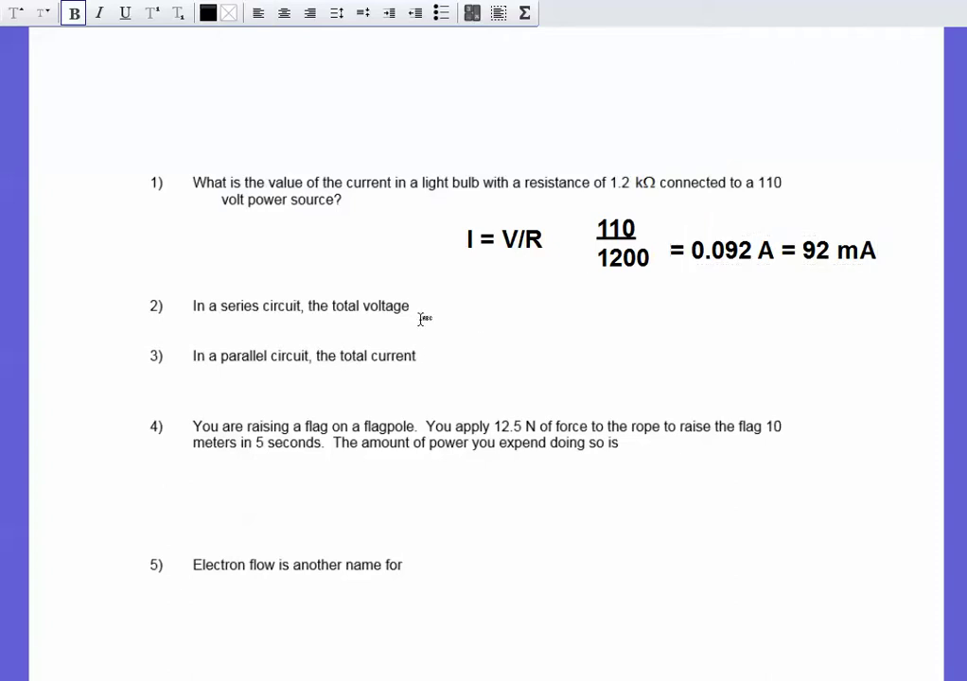
- Answer question 2 with 'is equal to the sum of the resistor's voltages' in line with it
{"action": "left_click", "coordinate": [423, 319]}
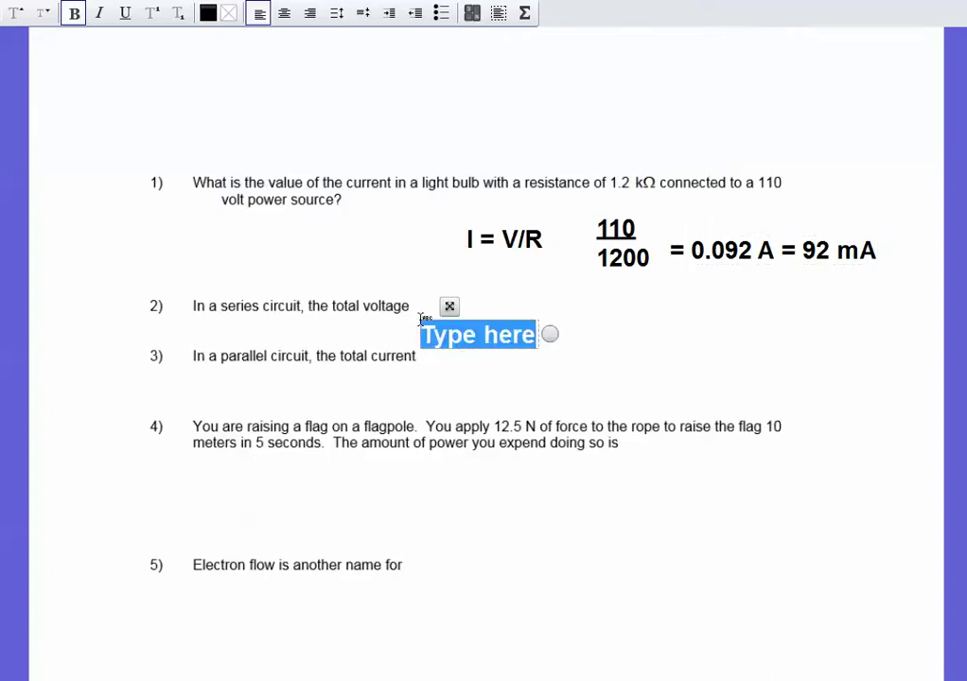
{"action": "type", "text": "is equal to the "}
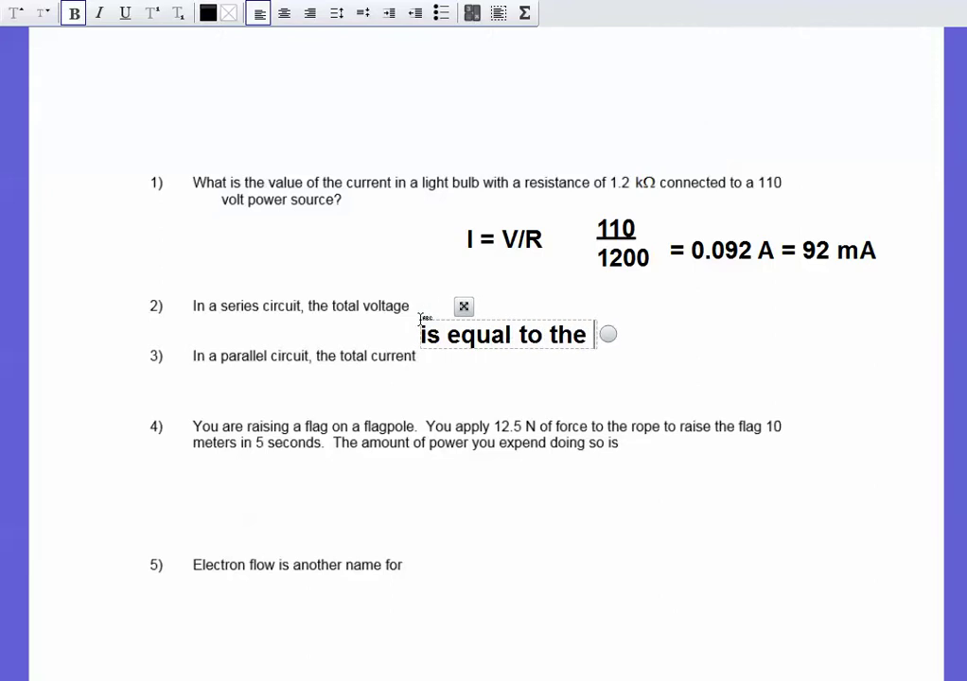
{"action": "type", "text": "sum of the resistor's voltages"}
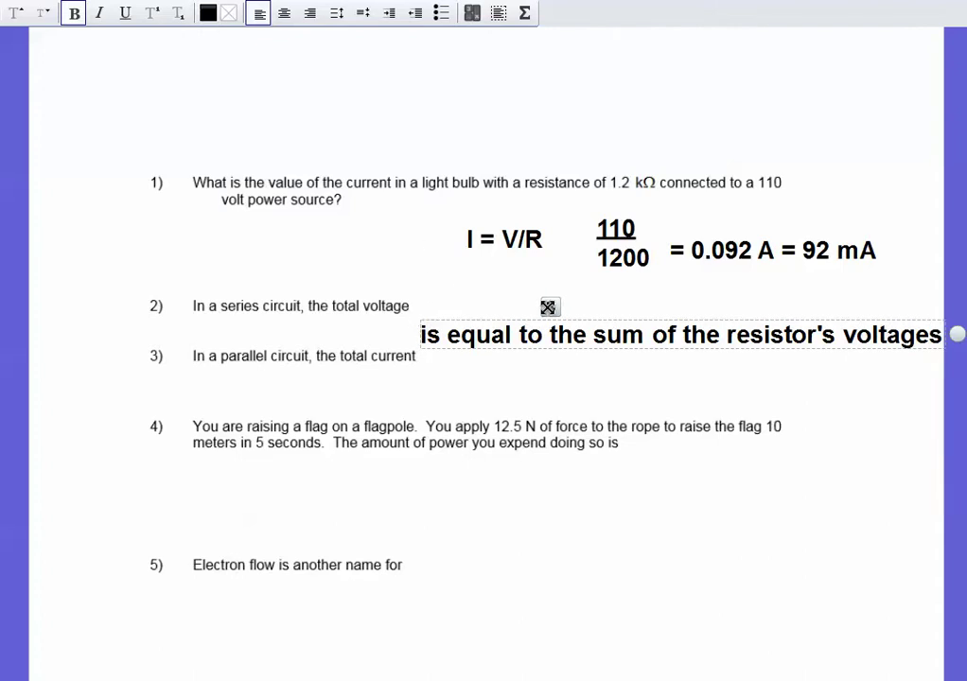
{"action": "left_click_drag", "start_coordinate": [551, 307], "coordinate": [541, 281]}
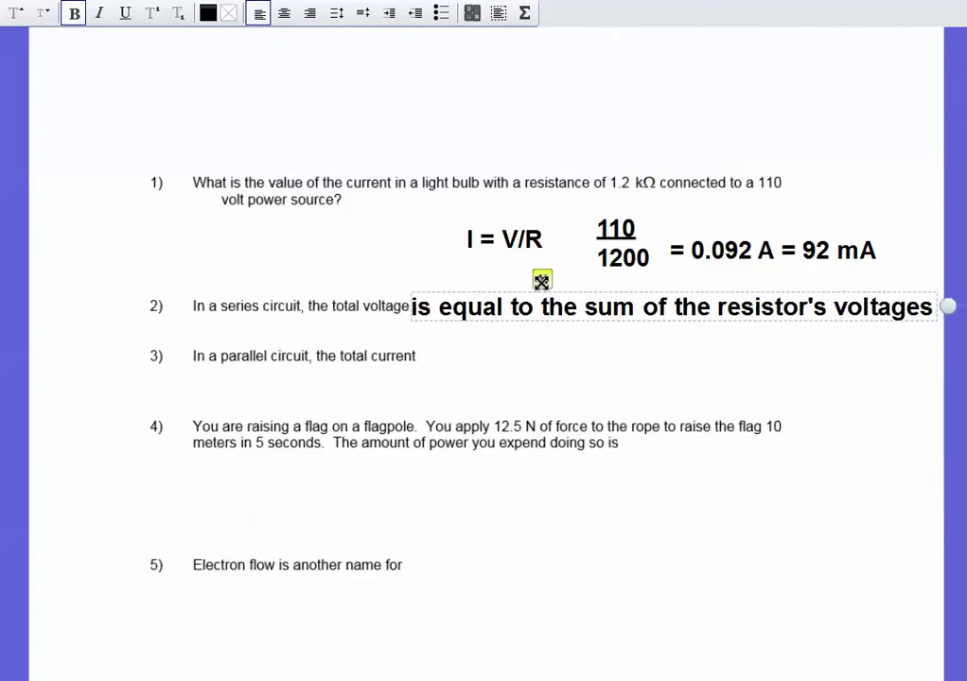
{"action": "left_click", "coordinate": [450, 359]}
- Answer question 3 with 'is equal to the sum of the resistor's current' aligned beside it
{"action": "left_click", "coordinate": [423, 355]}
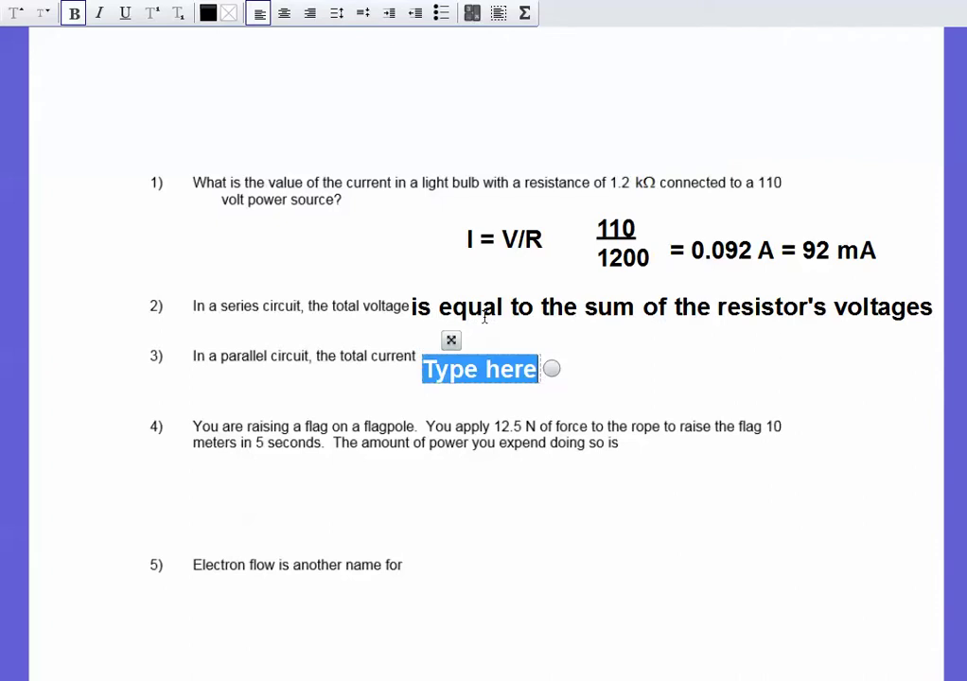
{"action": "type", "text": "is equal t"}
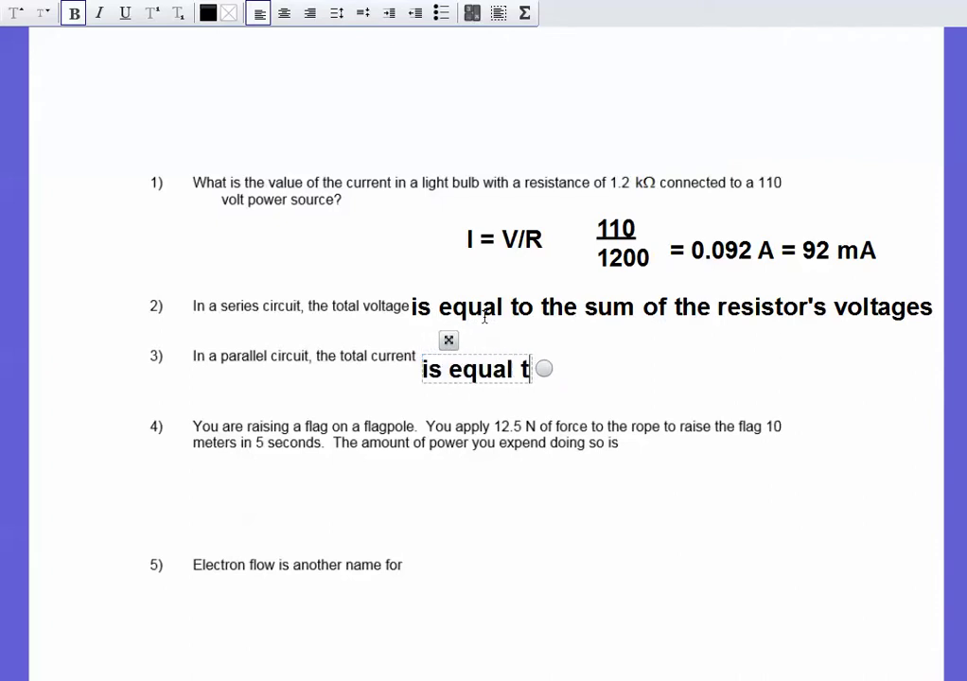
{"action": "type", "text": "o the sum of the res"}
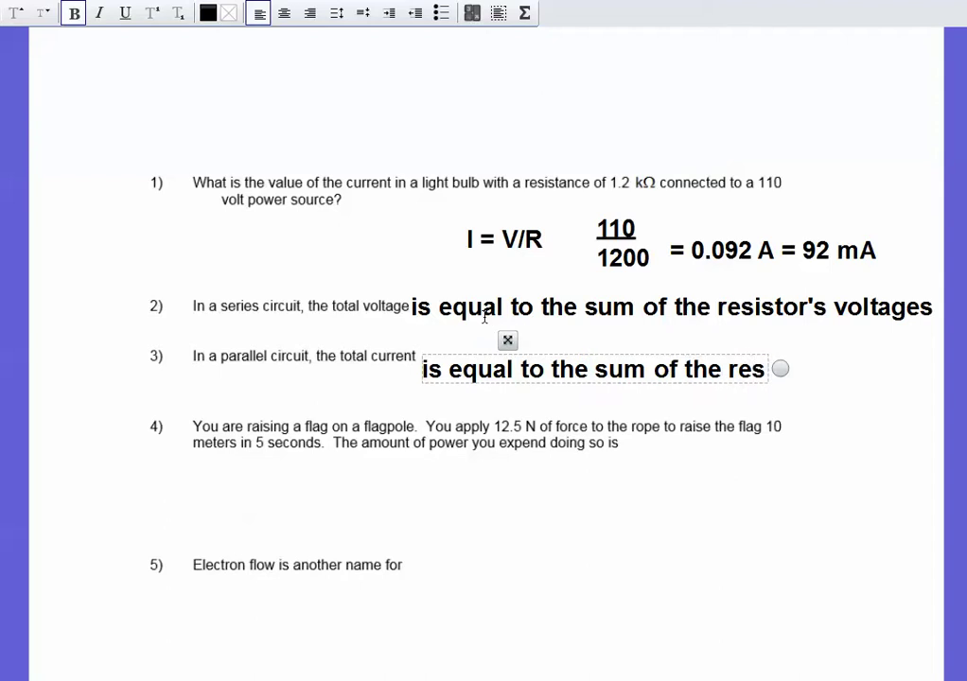
{"action": "type", "text": "istor's current"}
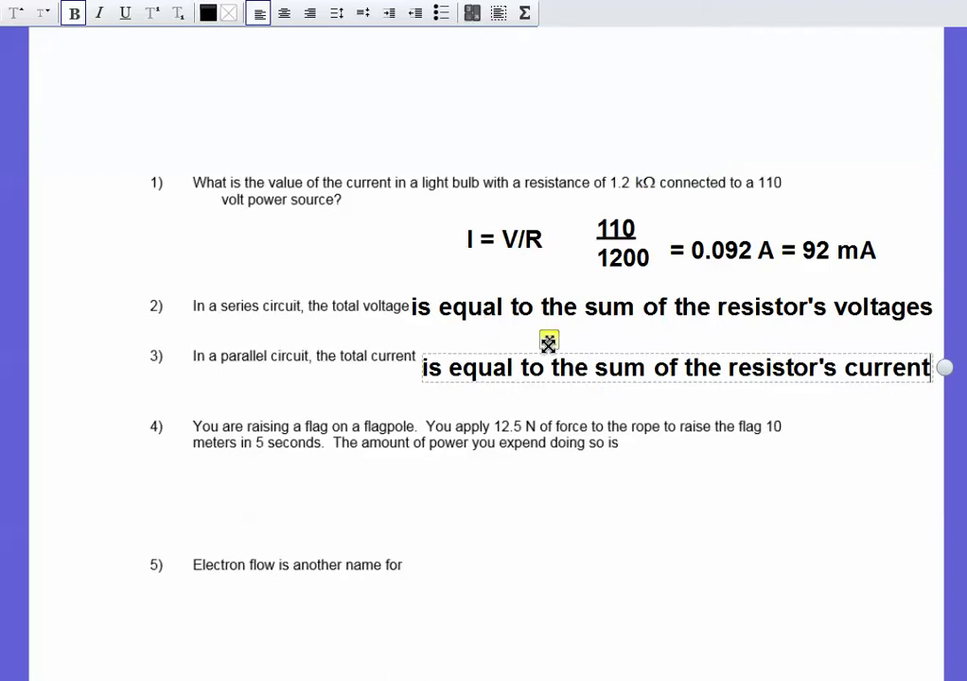
{"action": "left_click_drag", "start_coordinate": [548, 340], "coordinate": [548, 333]}
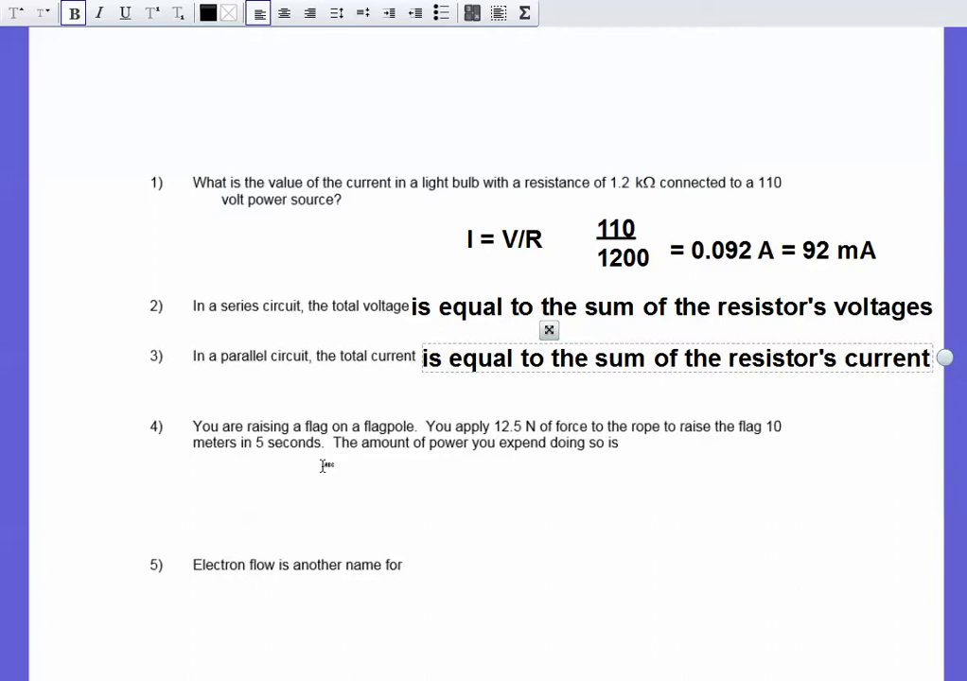
- Write question 4's working: P = W/t ===> W = Fd, then (12.5*10)/5 =125/5 = 25 W
{"action": "left_click", "coordinate": [446, 462]}
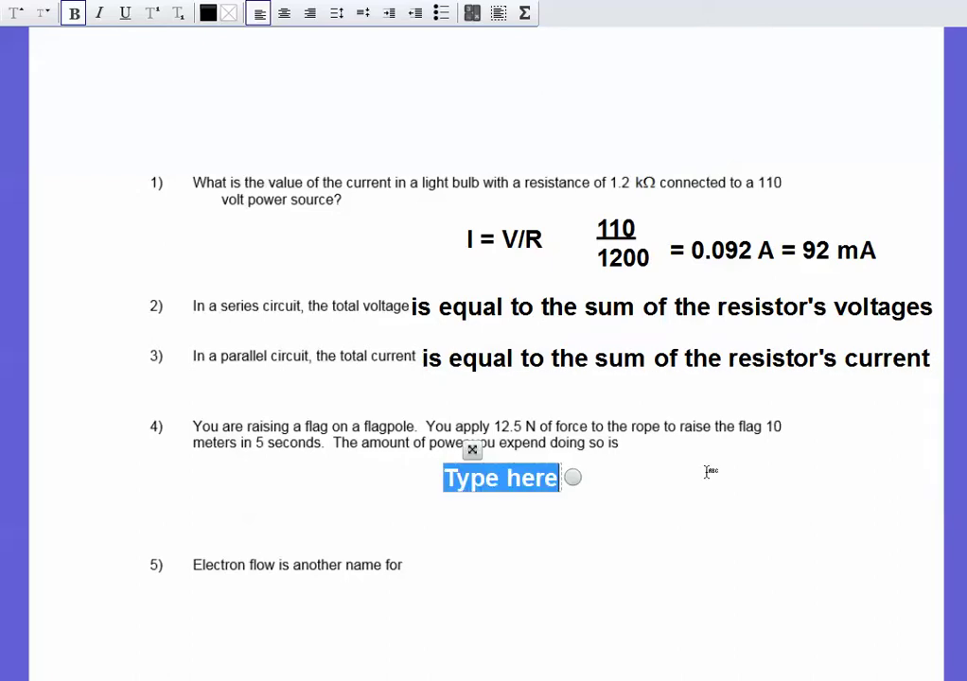
{"action": "type", "text": "P = W/t"}
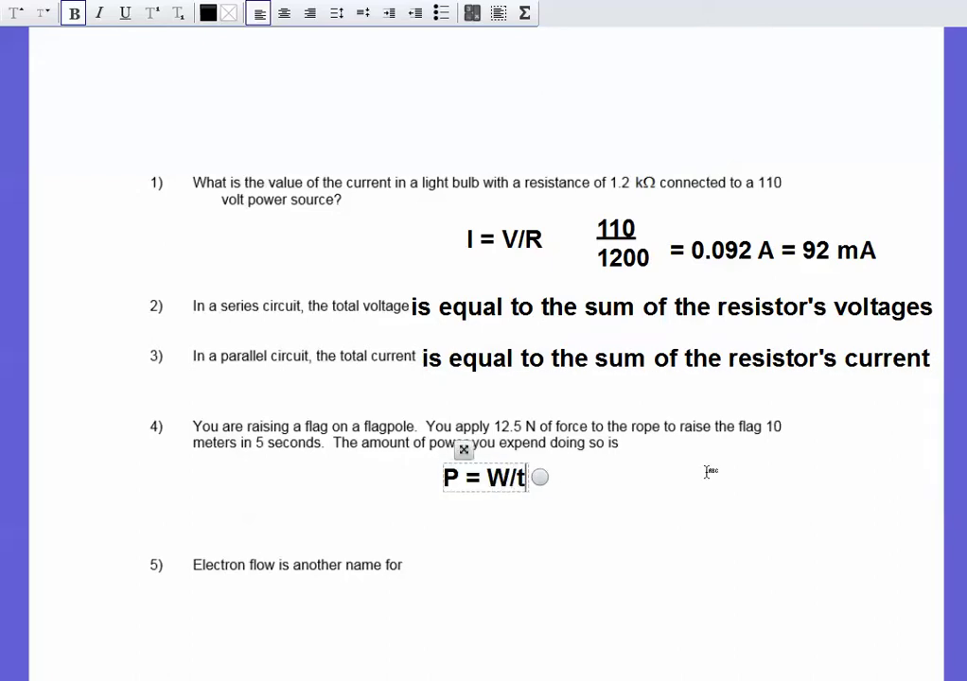
{"action": "type", "text": " ===>"}
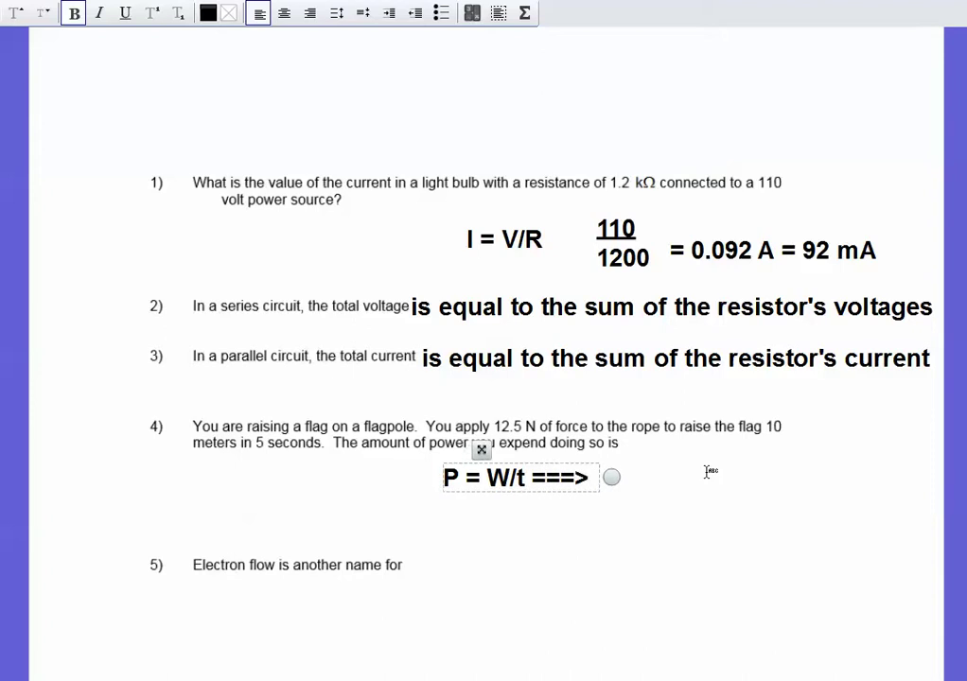
{"action": "type", "text": " W = F"}
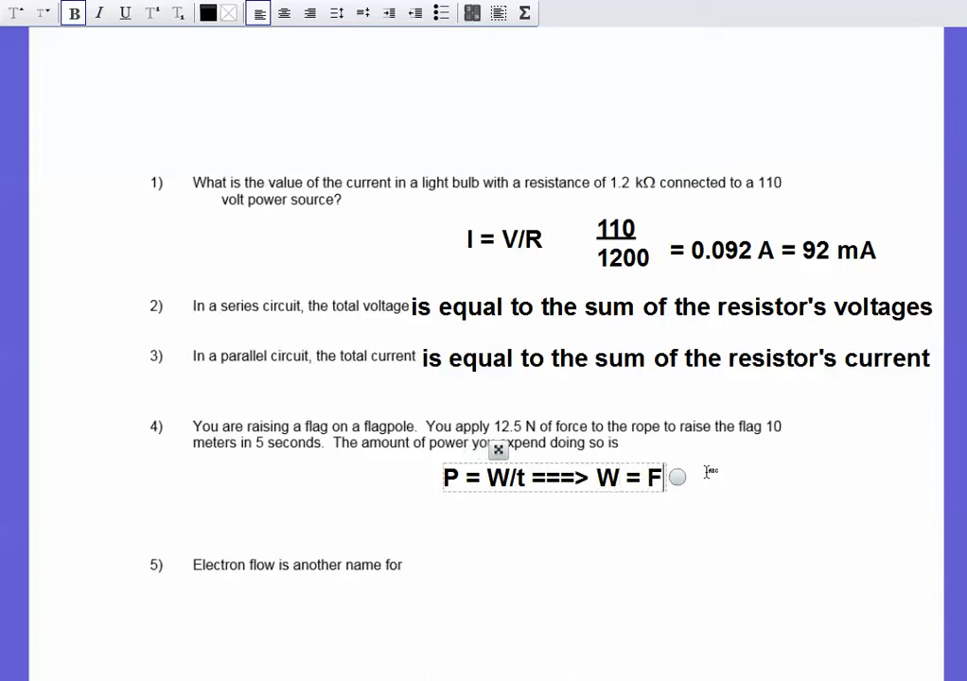
{"action": "type", "text": "d"}
{"action": "key", "text": "Return"}
{"action": "key", "text": "Return"}
{"action": "type", "text": "Pd/"}
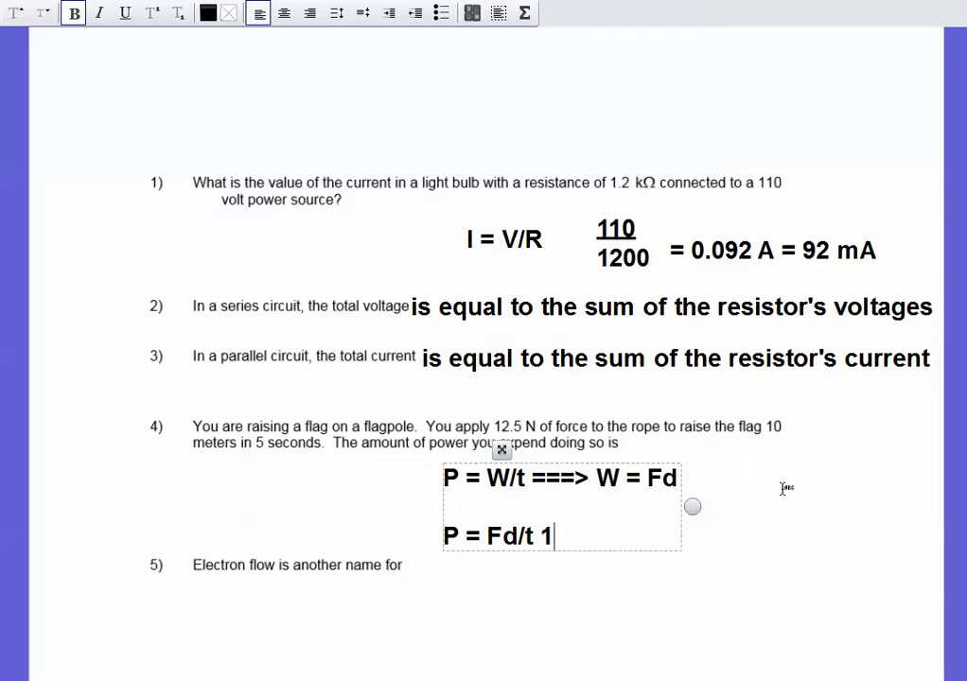
{"action": "type", "text": "2."}
{"action": "type", "text": "=="}
{"action": "type", "text": "12.5*10"}
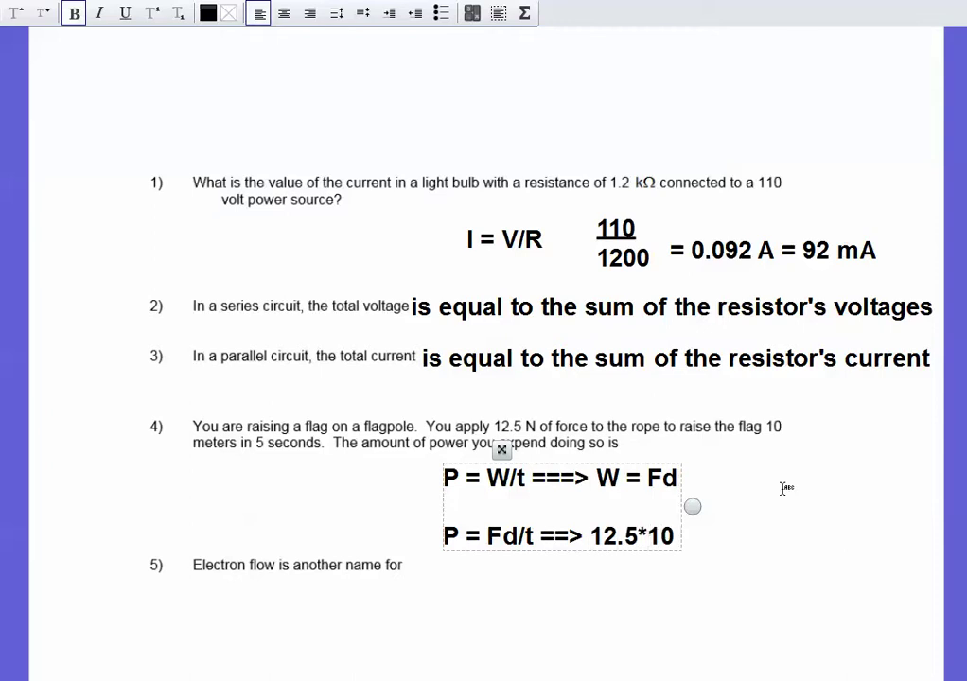
{"action": "type", "text": ")"}
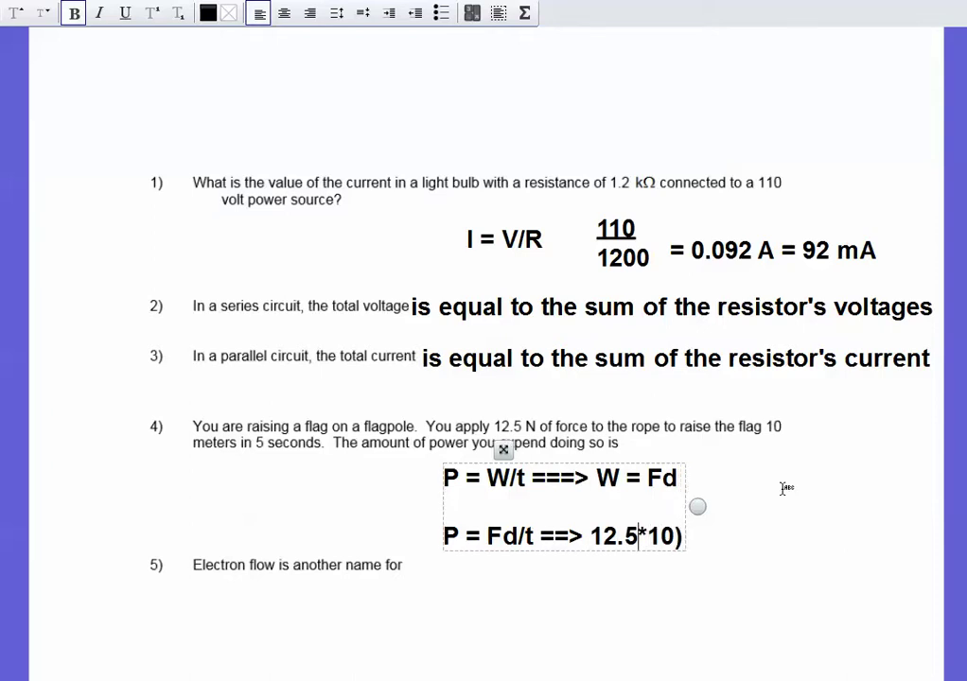
{"action": "key", "text": "Left"}
{"action": "key", "text": "Left"}
{"action": "key", "text": "Left"}
{"action": "type", "text": "("}
{"action": "key", "text": "End"}
{"action": "type", "text": "/5 125/5"}
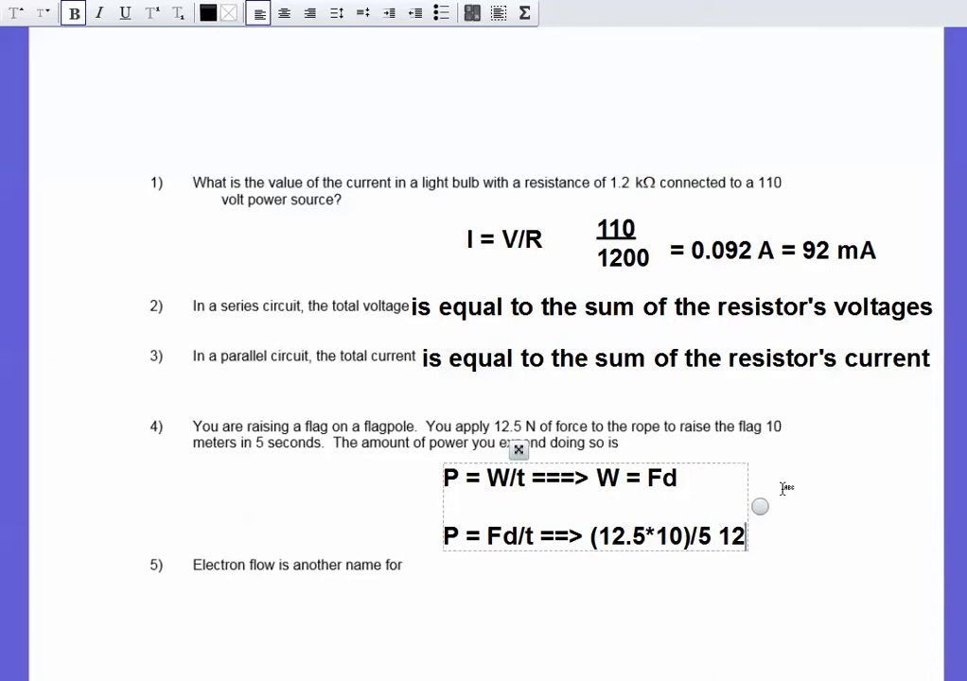
{"action": "key", "text": "BackSpace"}
{"action": "key", "text": "BackSpace"}
{"action": "key", "text": "BackSpace"}
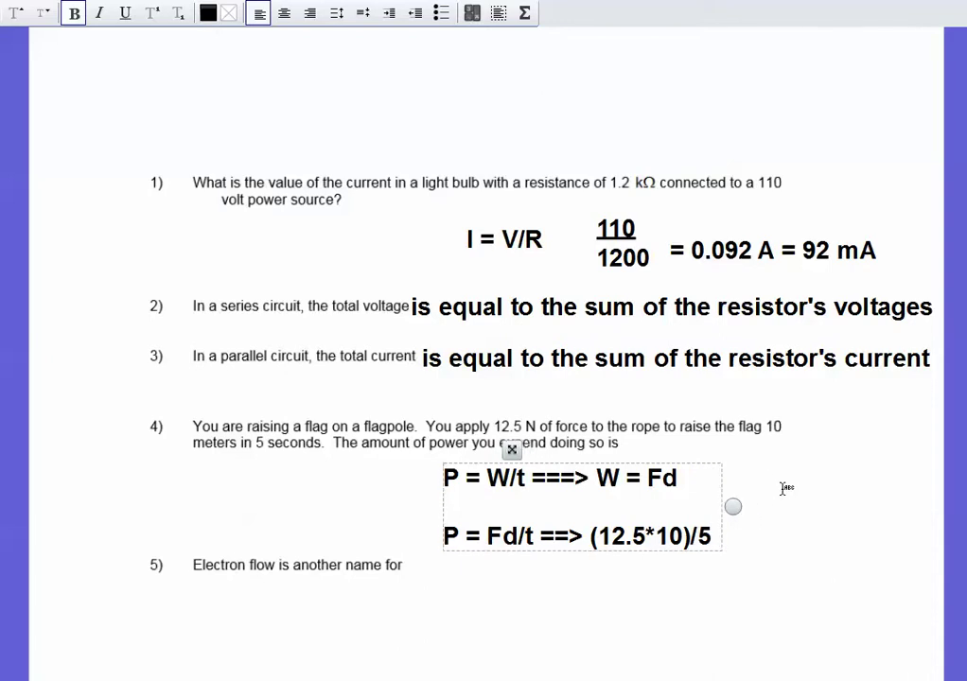
{"action": "type", "text": "=125/5 = 25 W"}
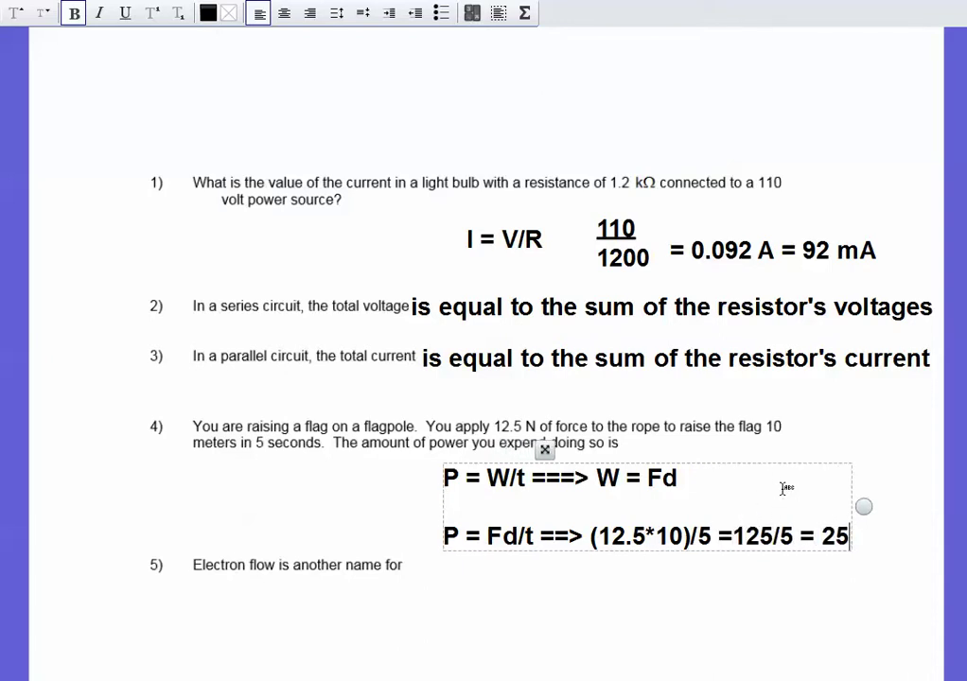
- Type 'Current Flow (conventional Flow)' in a text box below question 5
{"action": "left_click", "coordinate": [382, 583]}
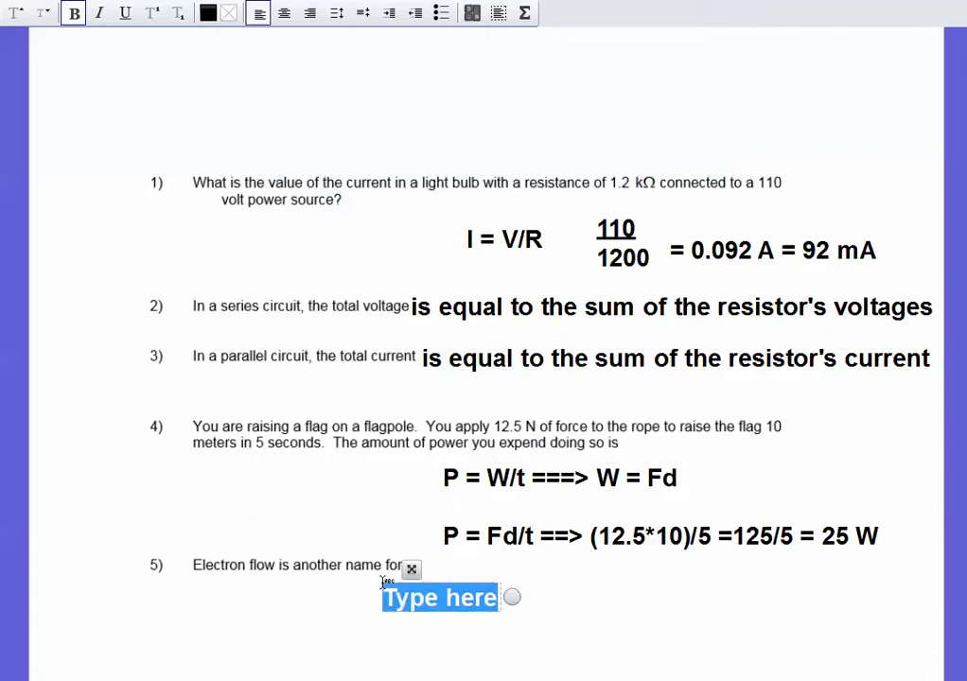
{"action": "type", "text": "Circuit"}
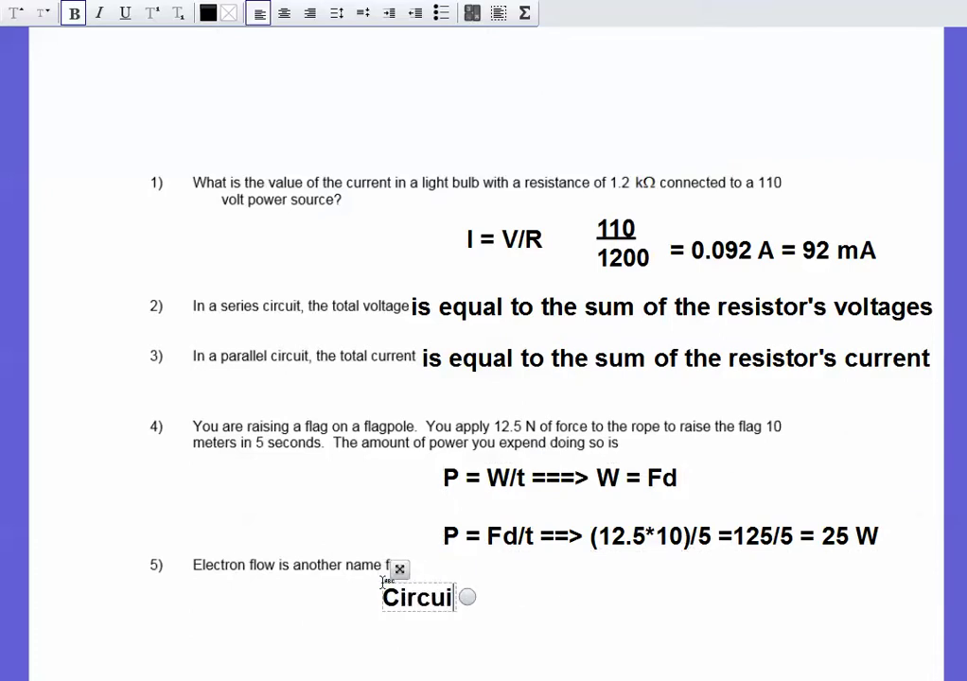
{"action": "key", "text": "BackSpace"}
{"action": "key", "text": "BackSpace"}
{"action": "key", "text": "BackSpace"}
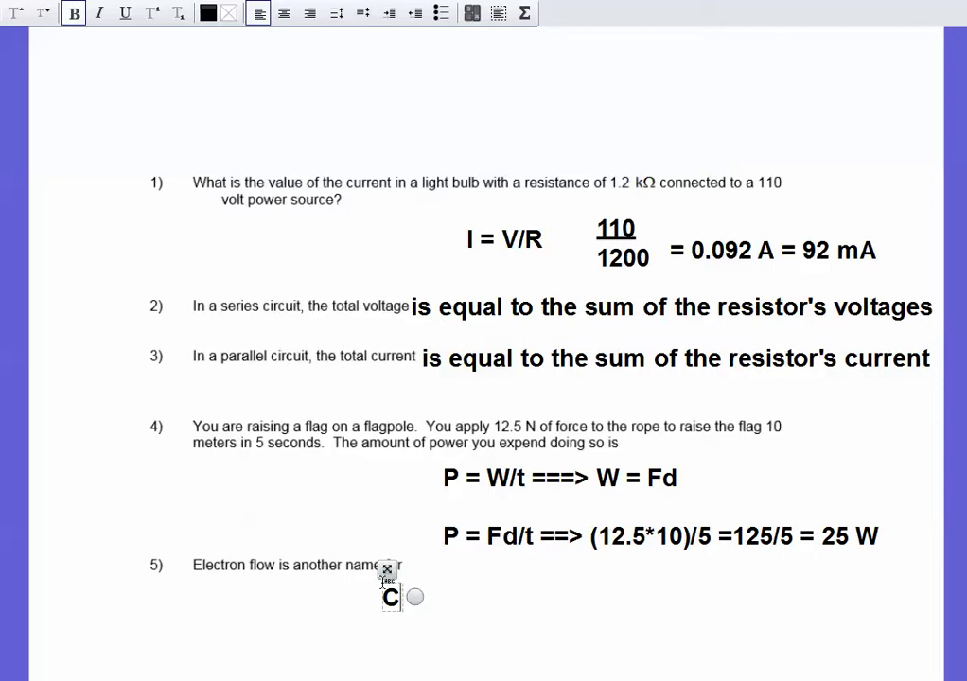
{"action": "type", "text": "urrent Flow (conventional "}
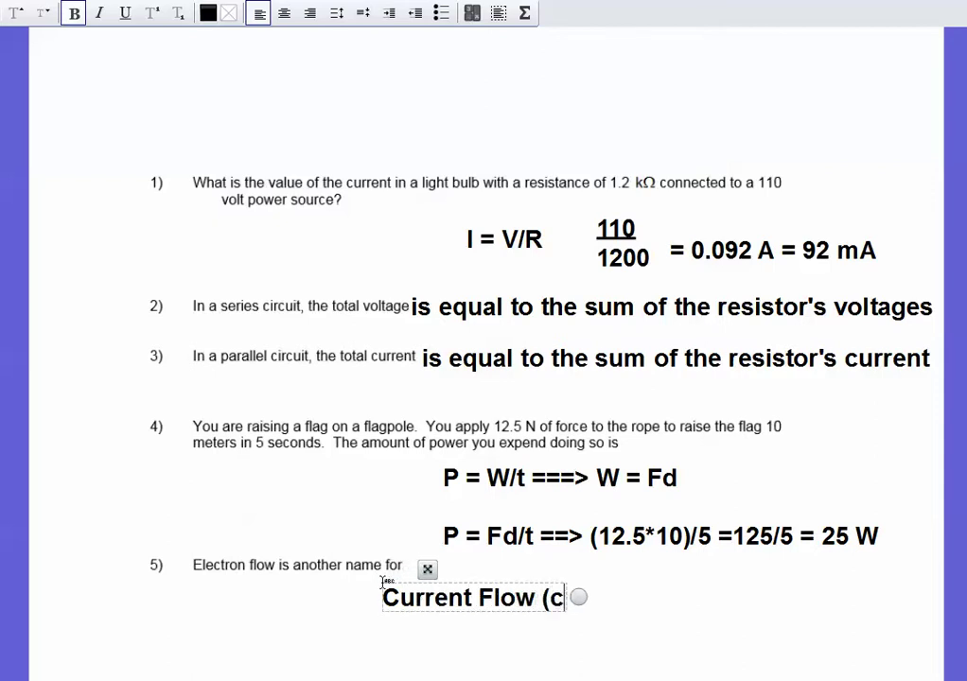
{"action": "type", "text": "Flow)("}
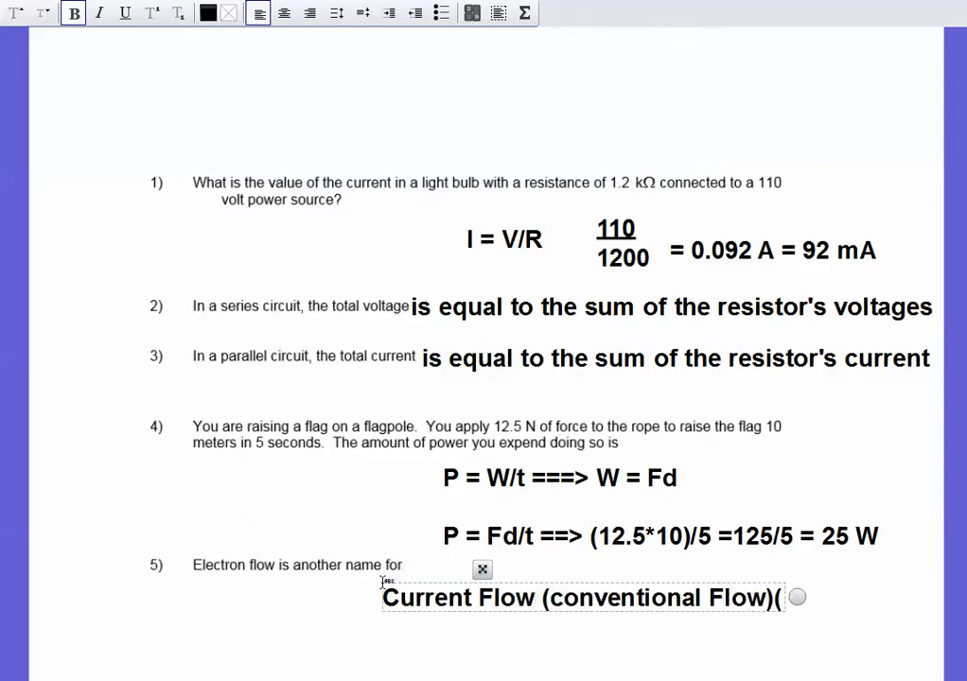
{"action": "key", "text": "BackSpace"}
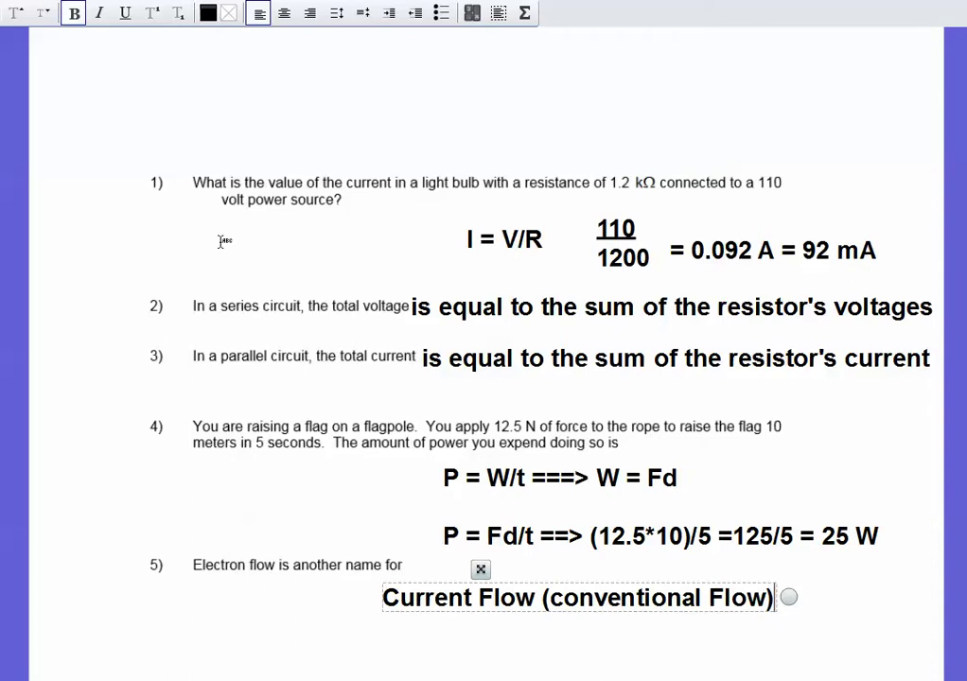
{"action": "left_click", "coordinate": [174, 228]}
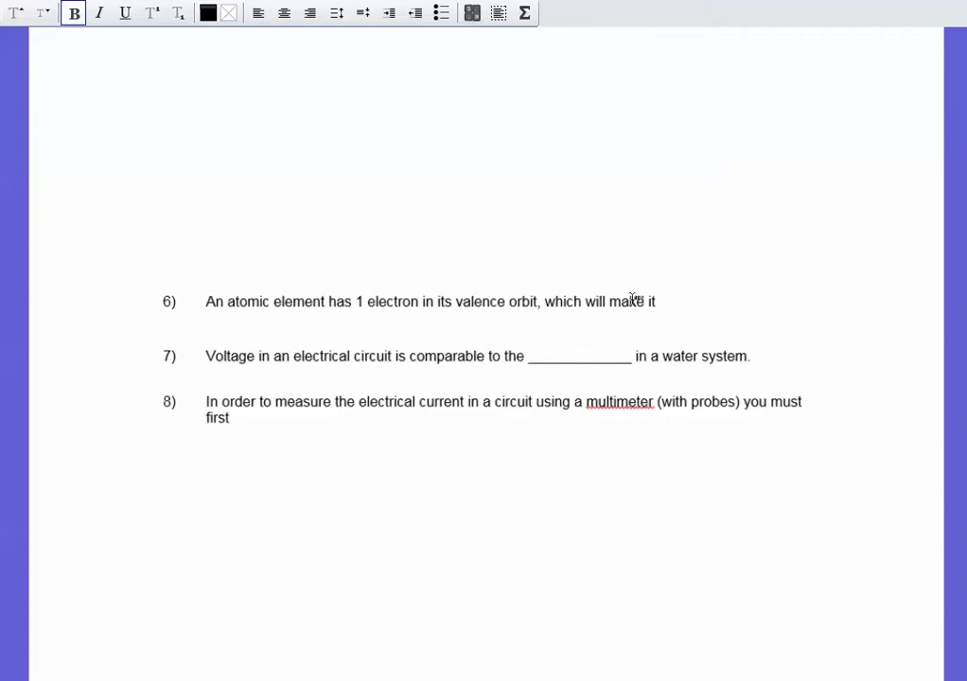
- Answer question 6 with 'Great conductor'
{"action": "left_click", "coordinate": [663, 299]}
{"action": "type", "text": "Great C"}
{"action": "key", "text": "BackSpace"}
{"action": "type", "text": "conductor"}
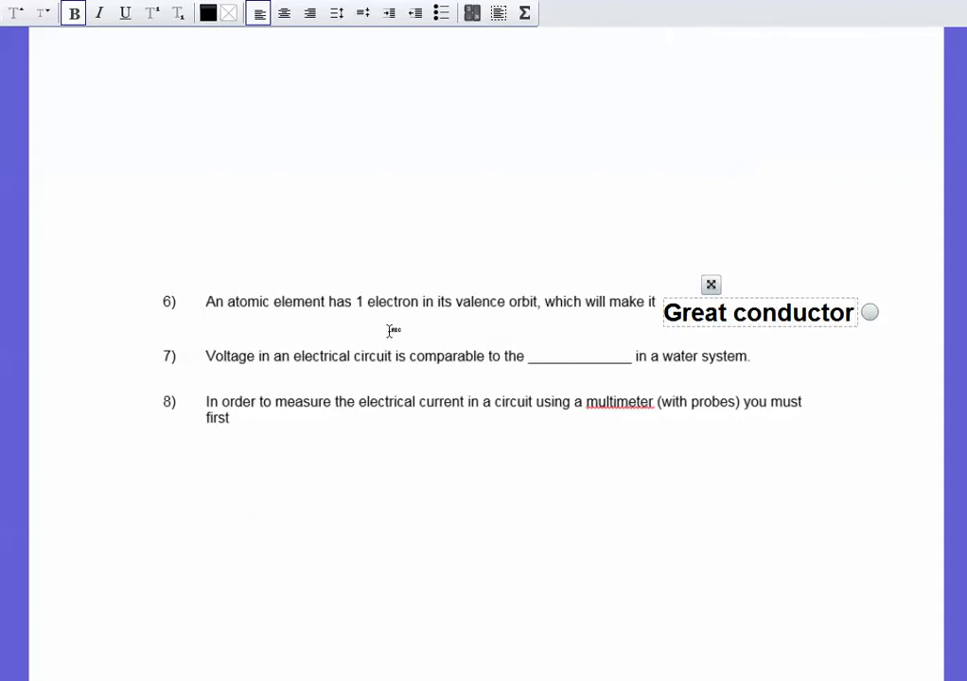
{"action": "left_click", "coordinate": [533, 352]}
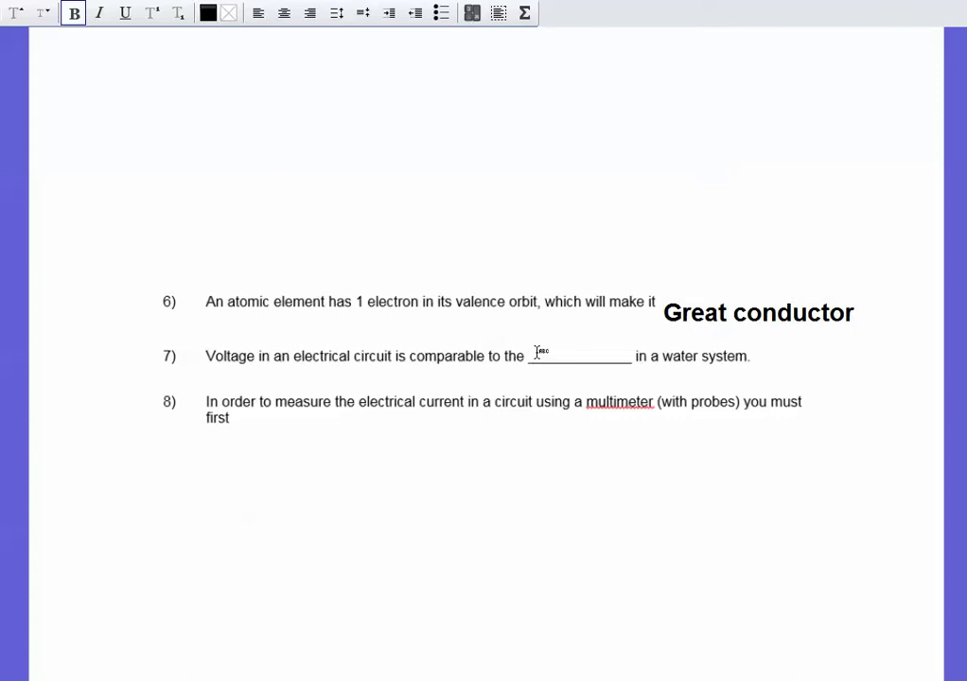
- Fill question 7's blank with 'tank', positioned just above the line
{"action": "left_click", "coordinate": [539, 352]}
{"action": "type", "text": "tank"}
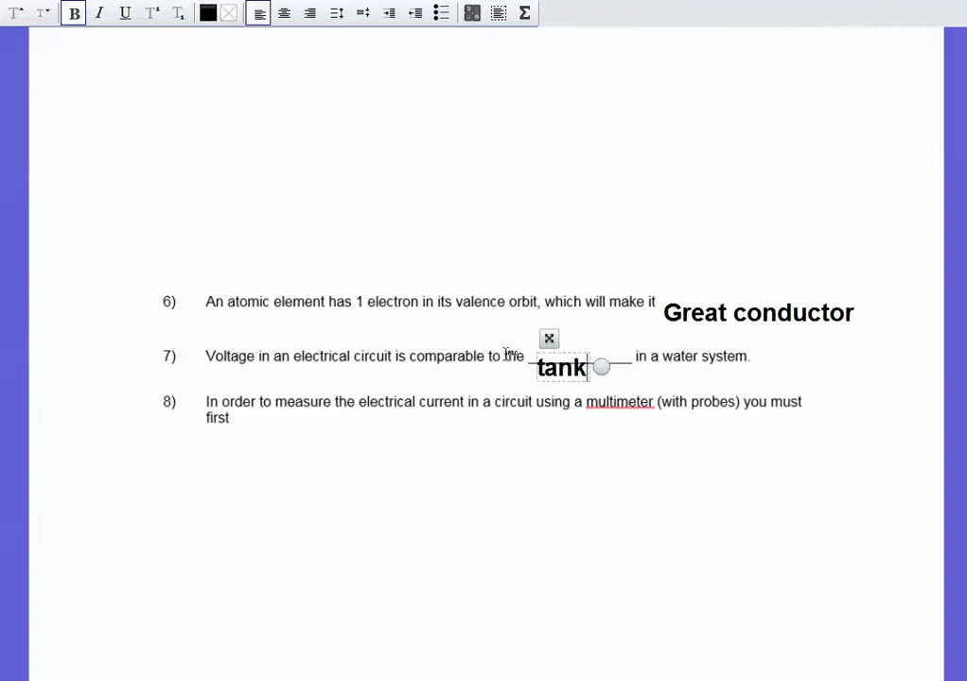
{"action": "mouse_move", "coordinate": [549, 339]}
{"action": "left_mouse_down"}
{"action": "mouse_move", "coordinate": [552, 315]}
{"action": "mouse_move", "coordinate": [573, 317]}
{"action": "left_mouse_up"}
{"action": "left_click", "coordinate": [526, 535]}
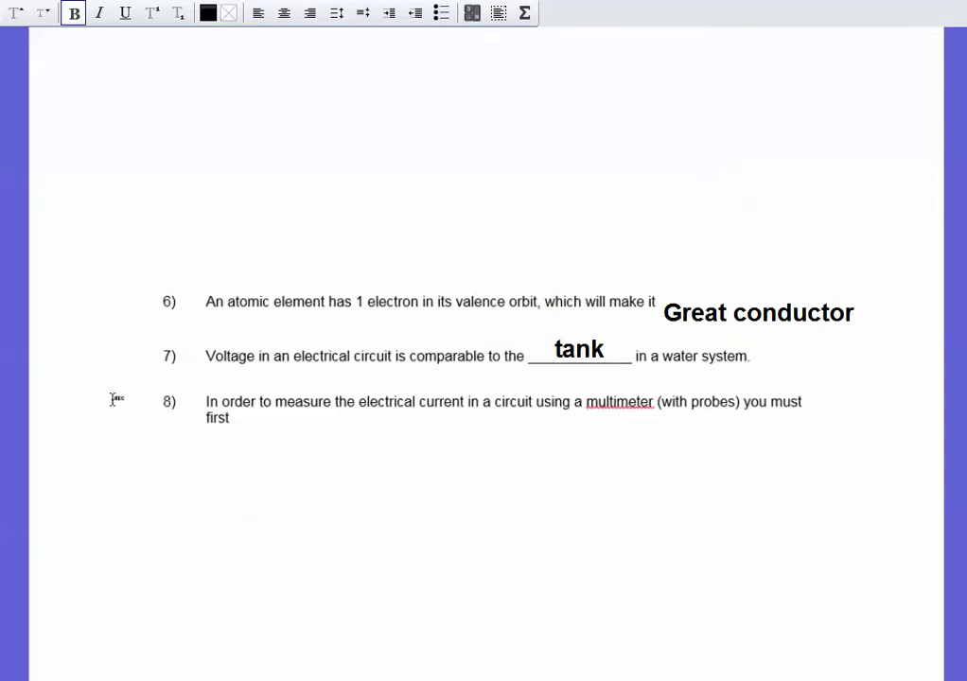
- Type 'connect the multimeter between the components' below question 8
{"action": "left_click", "coordinate": [249, 435]}
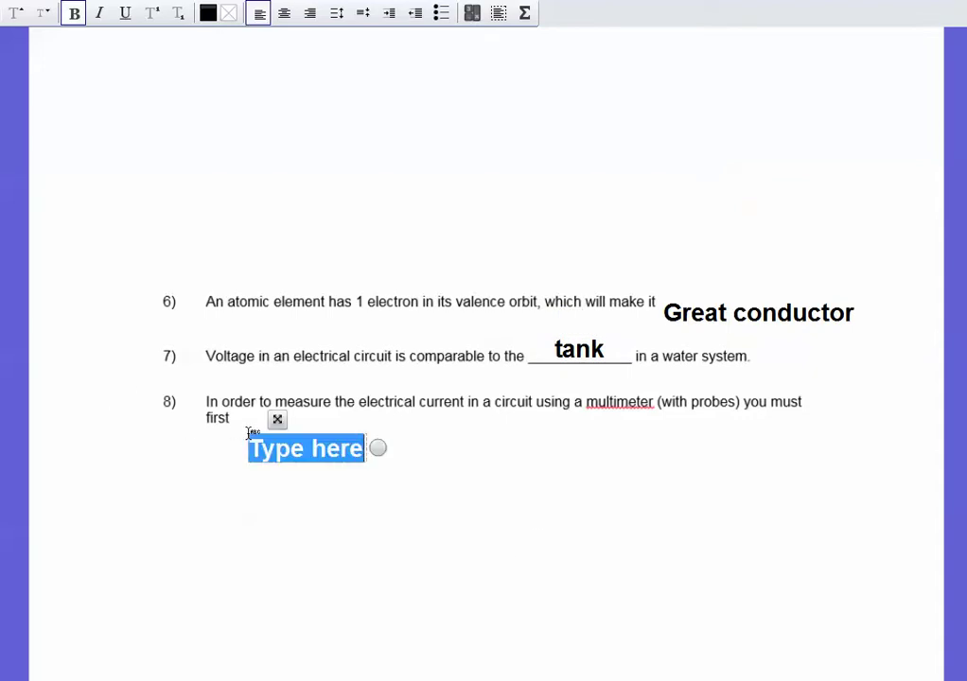
{"action": "type", "text": "connect the multip"}
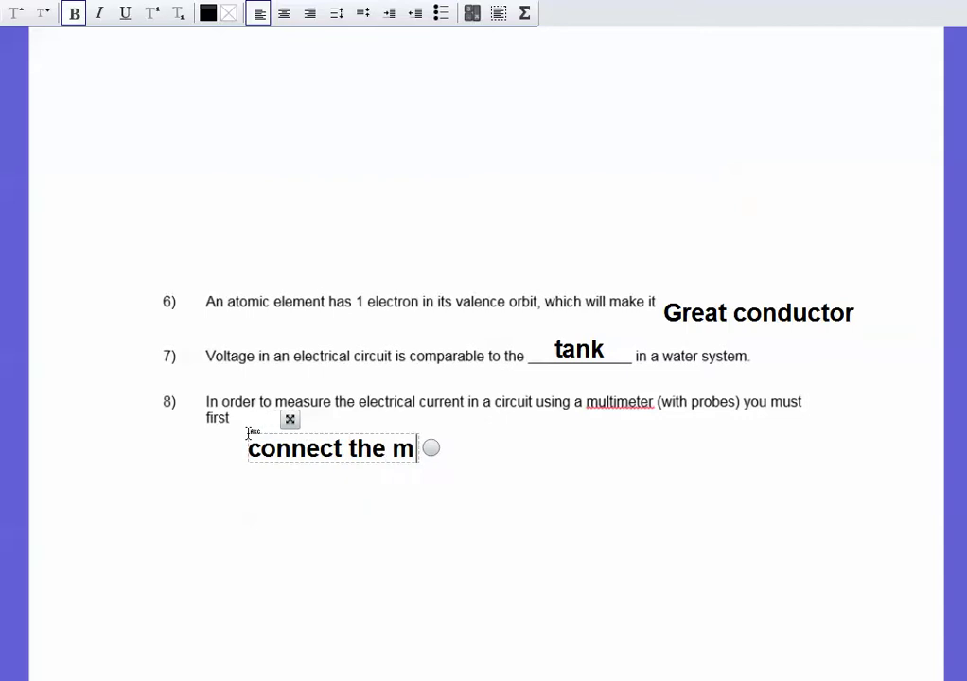
{"action": "key", "text": "BackSpace"}
{"action": "type", "text": "meter bet"}
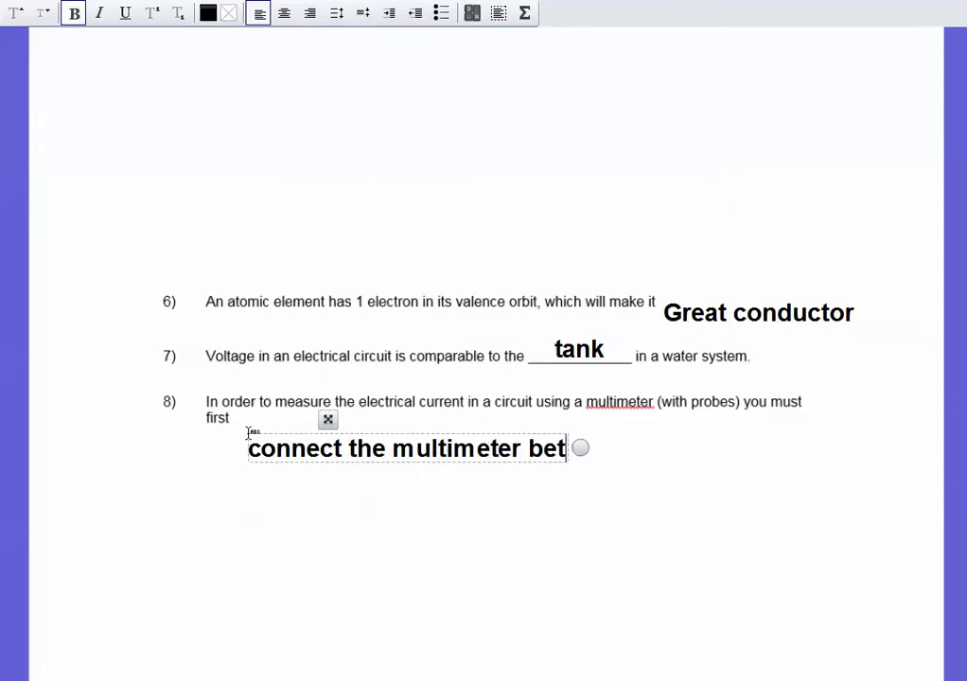
{"action": "type", "text": "ween the come"}
{"action": "key", "text": "BackSpace"}
{"action": "type", "text": "ponents"}
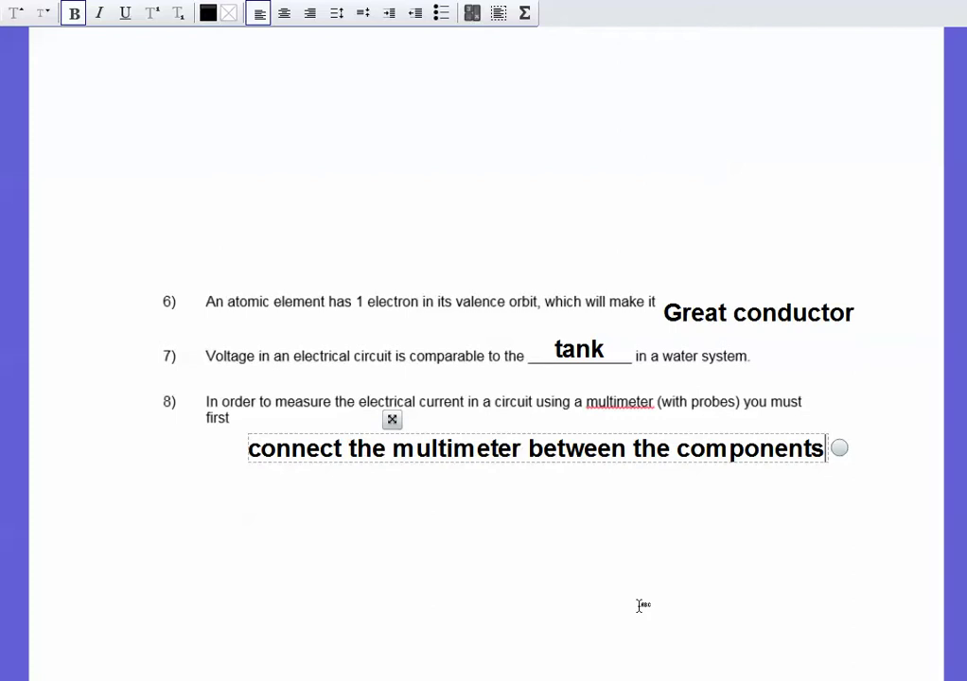
{"action": "left_click", "coordinate": [557, 528]}
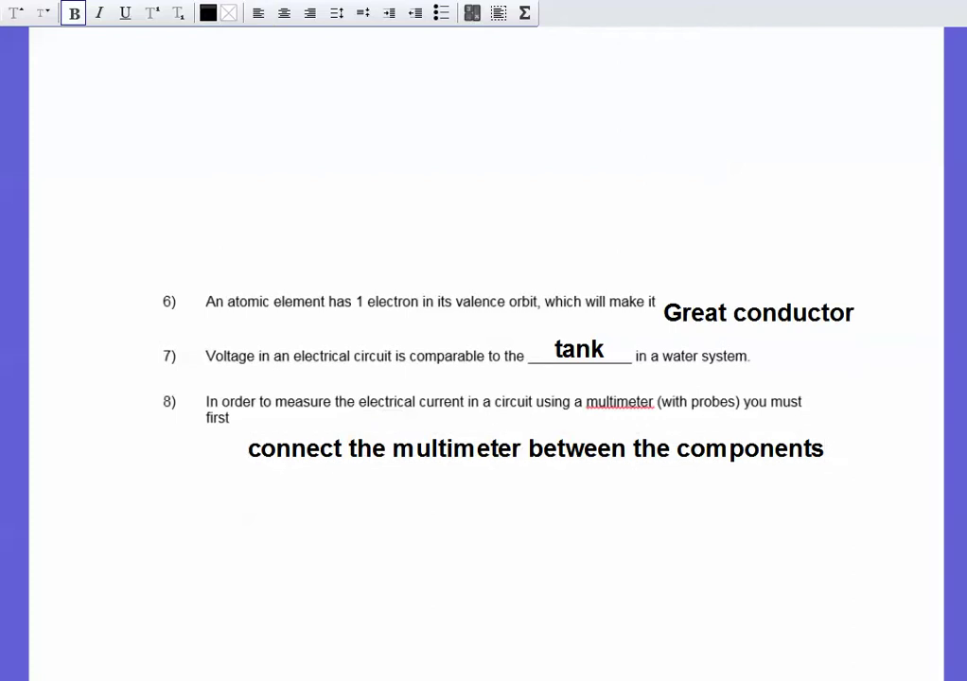
{"action": "key", "text": "Page_Down"}
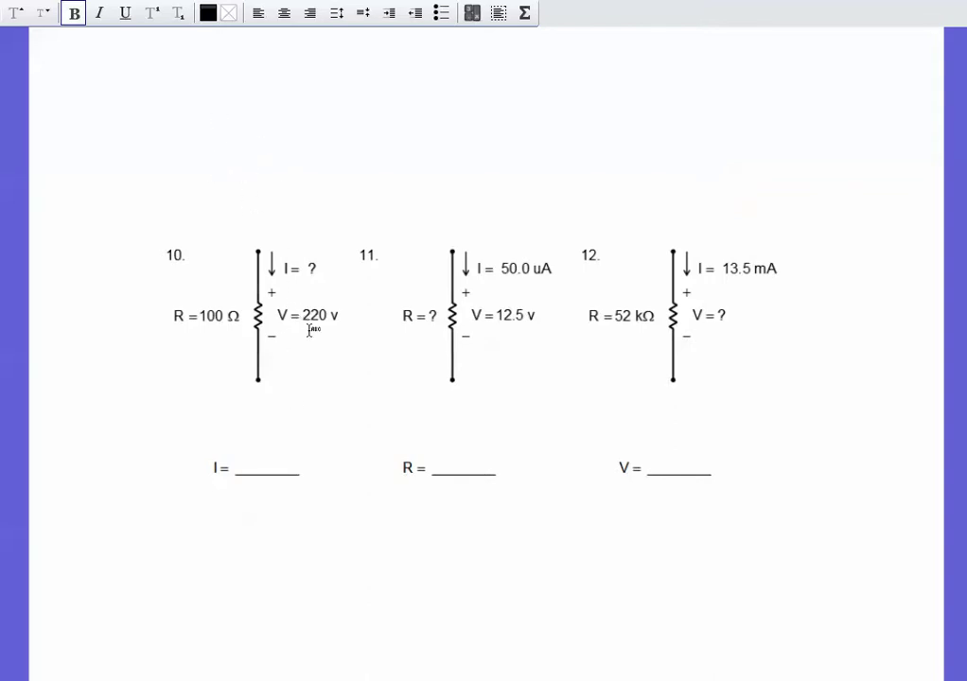
- Compute 220 ÷ 100 in Calculator for problem 10
{"action": "key", "text": "alt+Tab"}
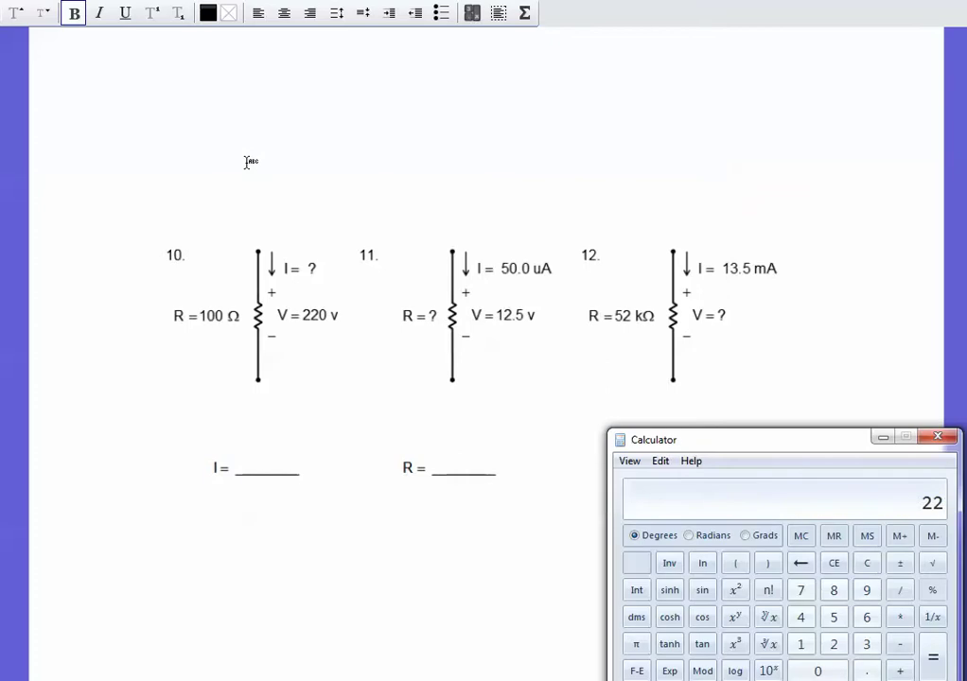
{"action": "type", "text": "100"}
{"action": "key", "text": "Return"}
- Place '2.2 A' on problem 10's I = blank line
{"action": "left_click", "coordinate": [251, 461]}
{"action": "type", "text": "2.2 A"}
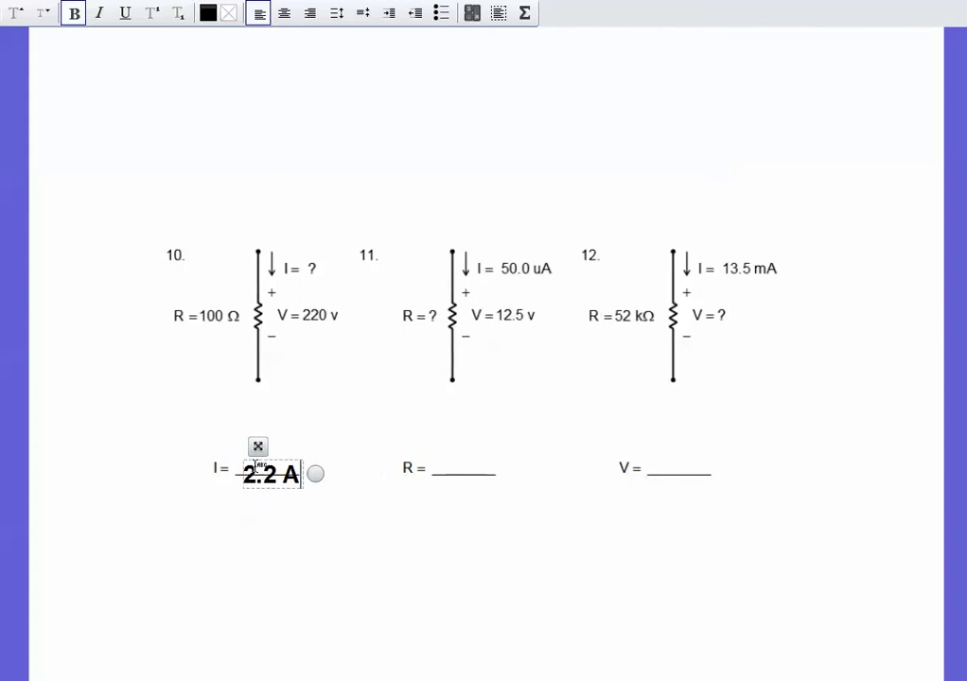
{"action": "left_click_drag", "start_coordinate": [257, 446], "coordinate": [253, 433]}
{"action": "left_click", "coordinate": [610, 359]}
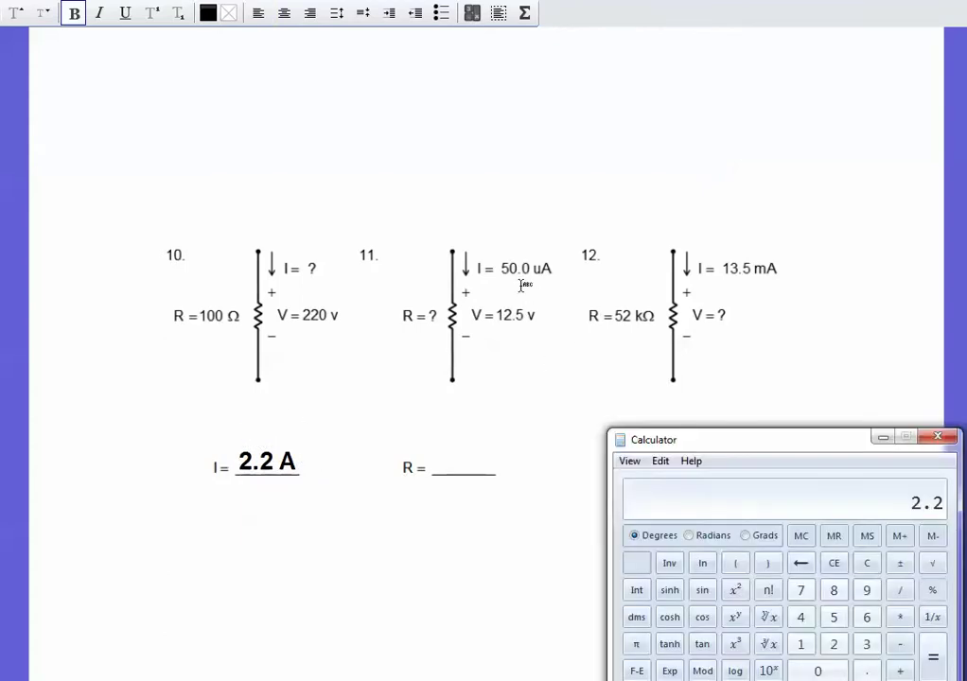
- Add the formula 'R = V / I' in a text box above the problems
{"action": "left_click", "coordinate": [397, 101]}
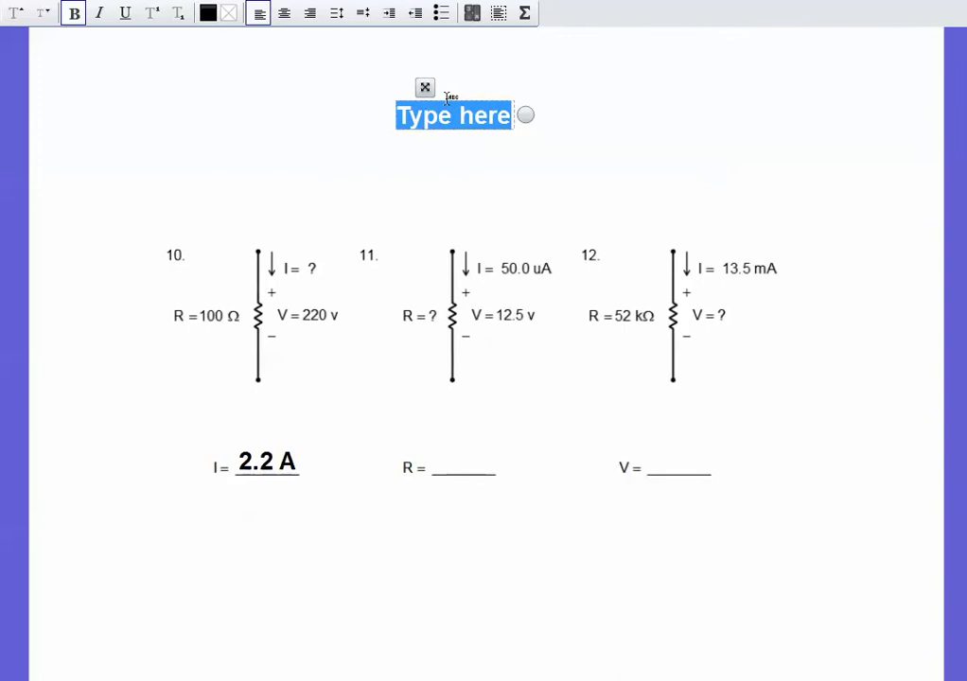
{"action": "type", "text": "R = V / I"}
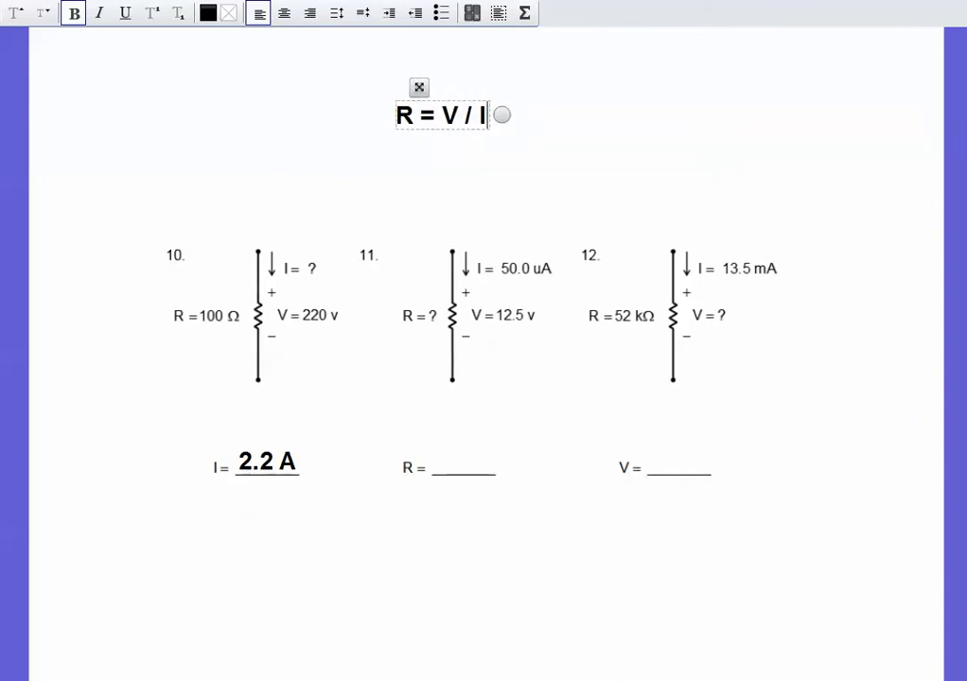
{"action": "key", "text": "alt+Tab"}
{"action": "key", "text": "alt+Tab"}
{"action": "left_click", "coordinate": [519, 361]}
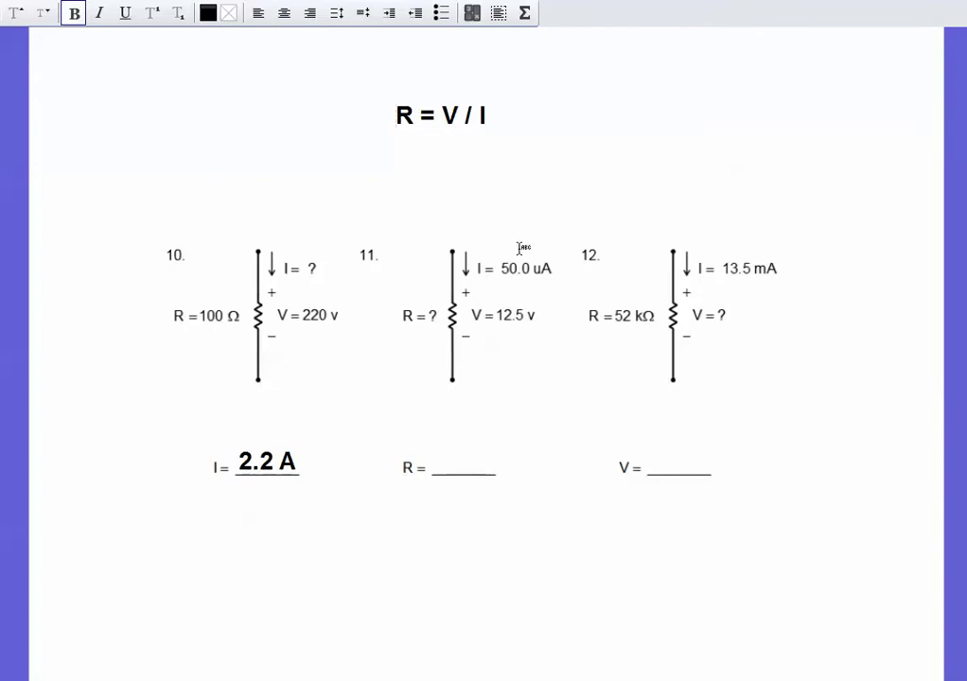
- Compute 12.5 ÷ 50 in Calculator for problem 11
{"action": "key", "text": "alt+Tab"}
{"action": "type", "text": "12.5"}
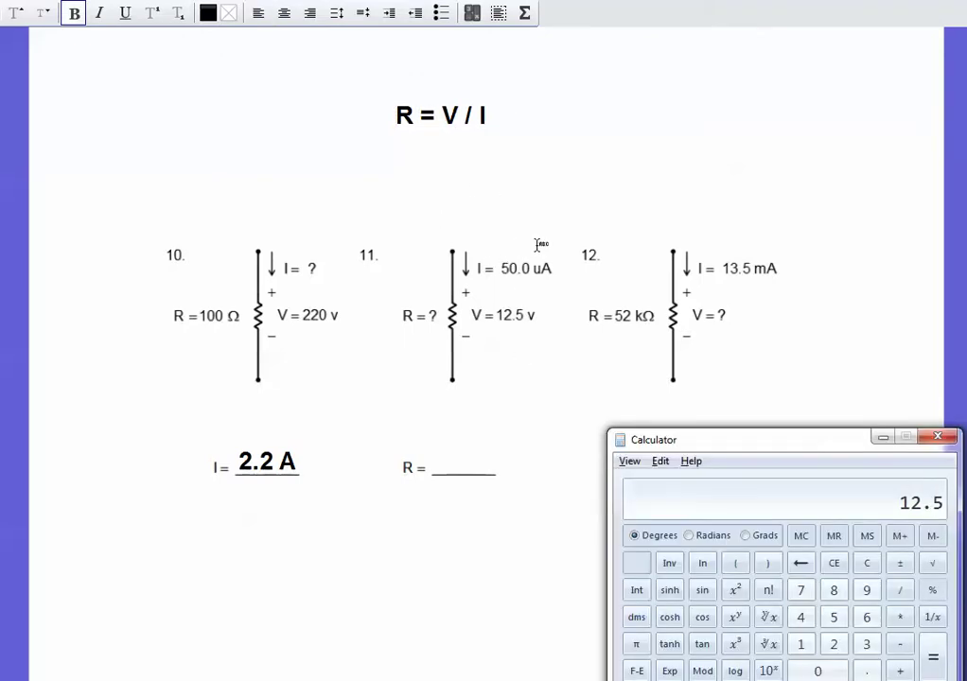
{"action": "key", "text": "slash"}
{"action": "type", "text": "50"}
{"action": "key", "text": "Return"}
- Put '250 k' on problem 11's R = blank line
{"action": "left_click", "coordinate": [438, 462]}
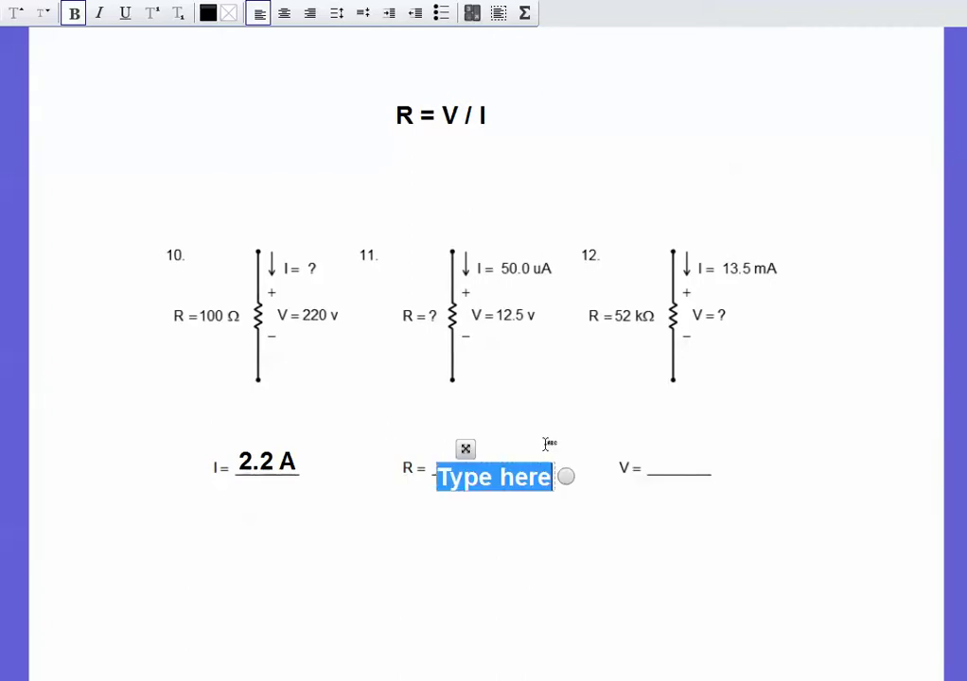
{"action": "type", "text": "250 kV"}
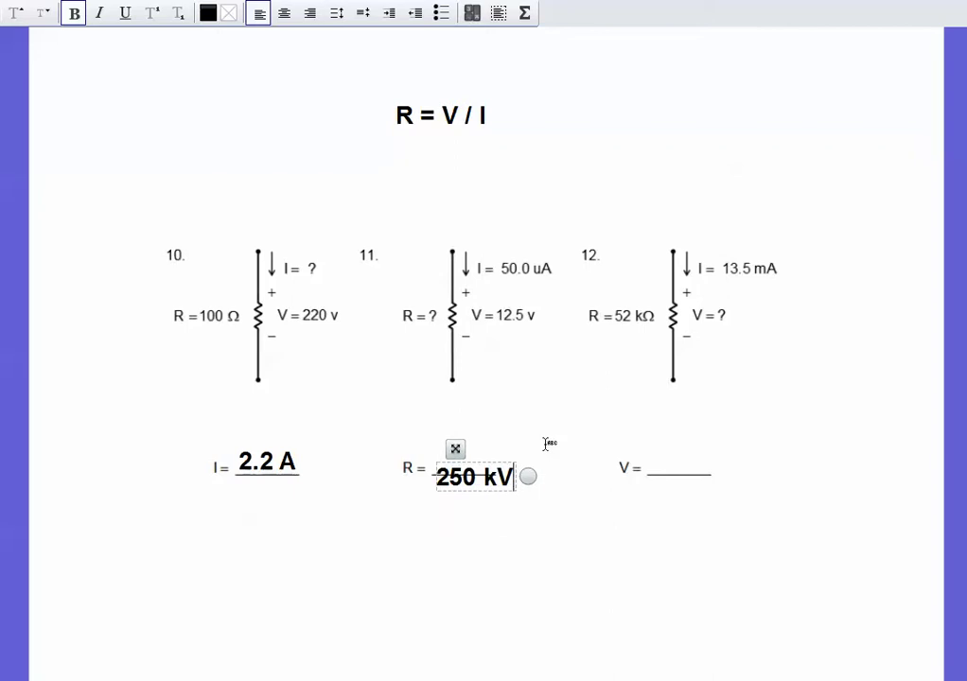
{"action": "left_click_drag", "start_coordinate": [455, 448], "coordinate": [449, 430]}
{"action": "key", "text": "BackSpace"}
{"action": "key", "text": "BackSpace"}
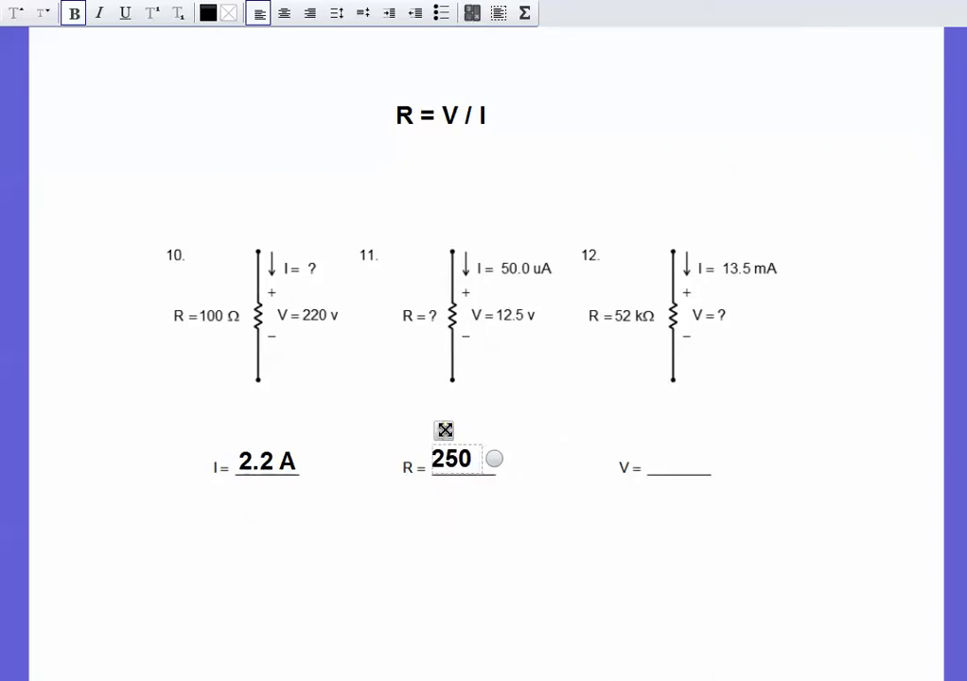
{"action": "type", "text": "k"}
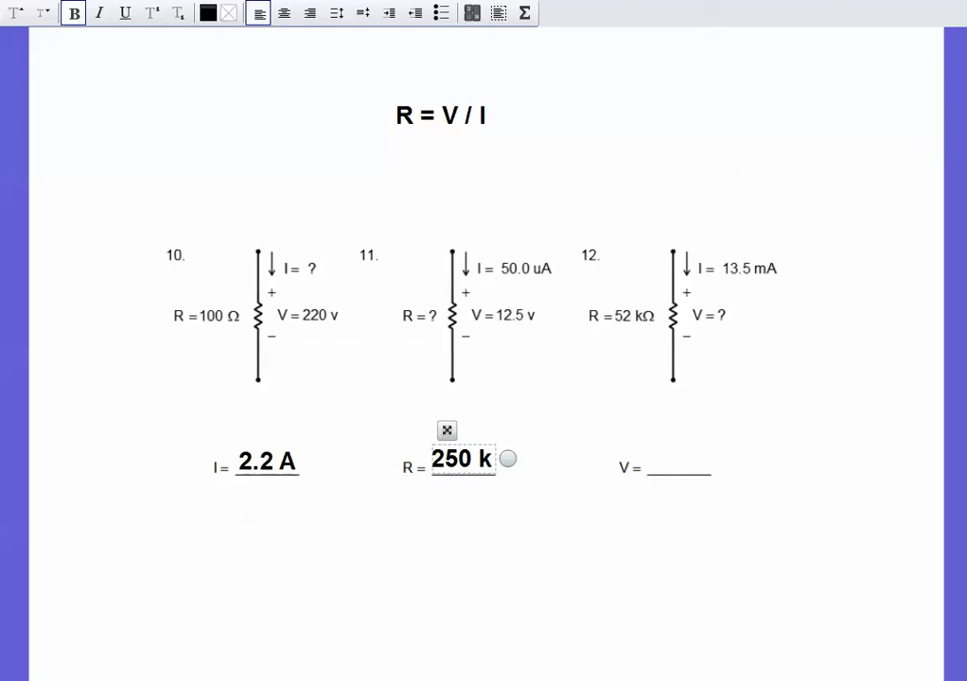
{"action": "left_click", "coordinate": [350, 405]}
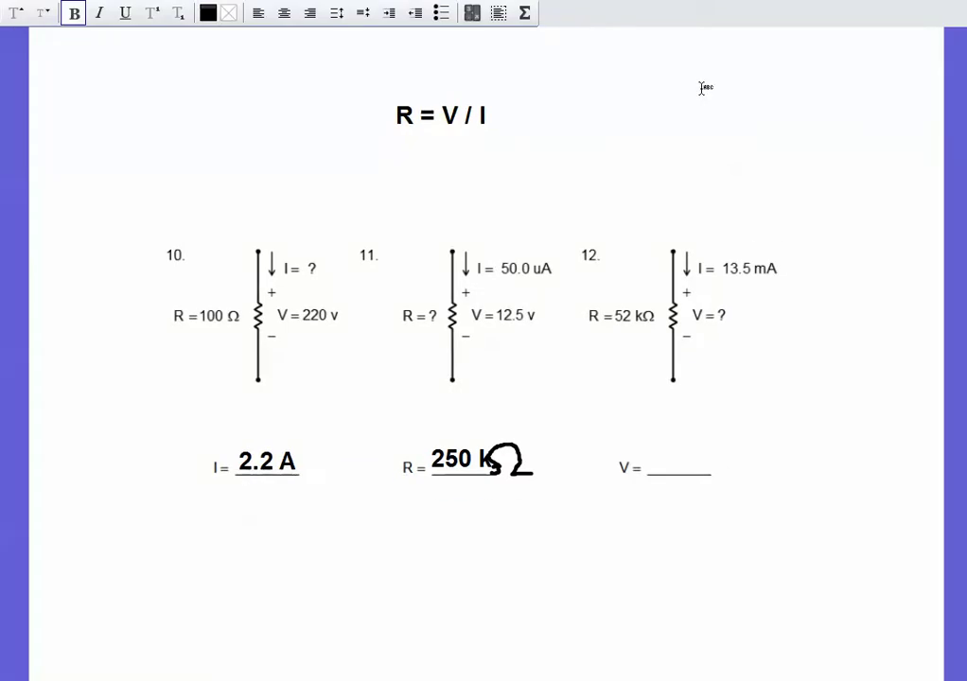
- Add 'V = IR' beside R = V / I and compute 52 × 13.5 in Calculator
{"action": "left_click", "coordinate": [634, 115]}
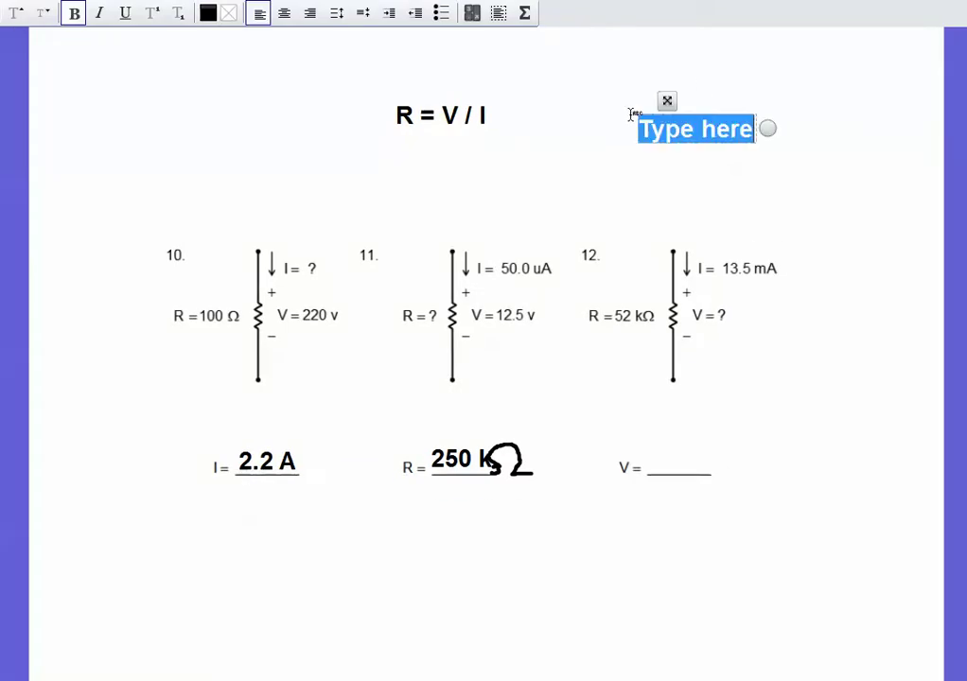
{"action": "type", "text": "V = IR"}
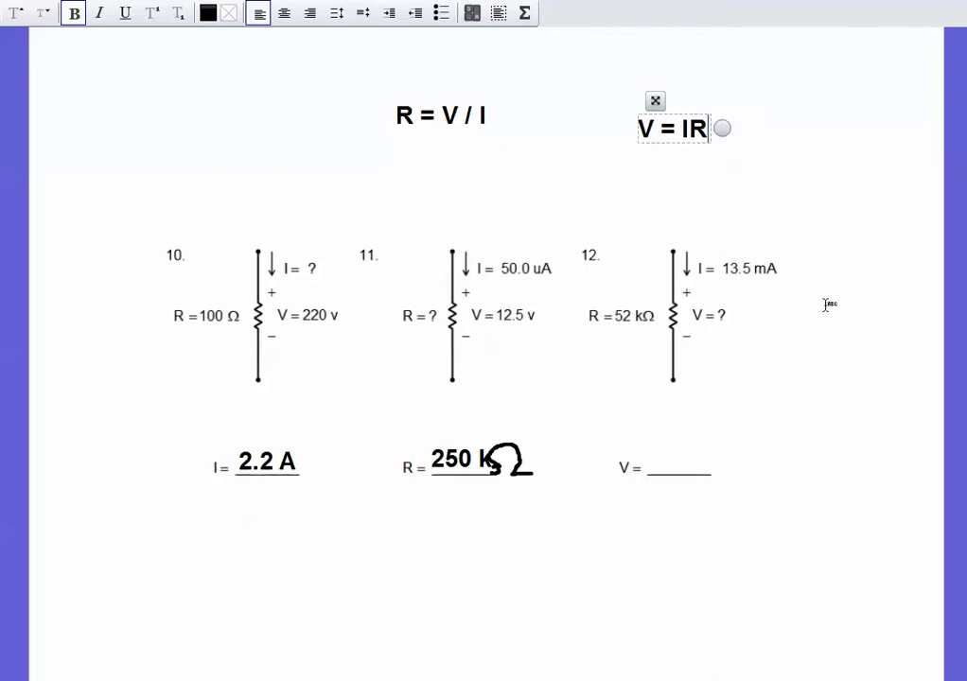
{"action": "key", "text": "alt+Tab"}
{"action": "type", "text": "2"}
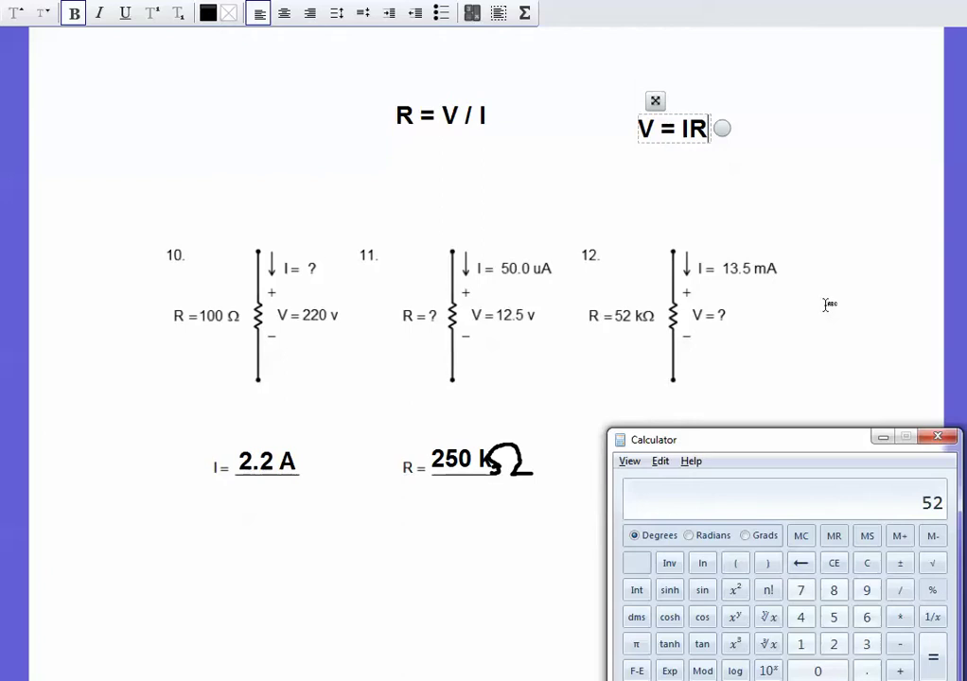
{"action": "type", "text": "13.5"}
{"action": "key", "text": "Return"}
{"action": "left_click", "coordinate": [734, 406]}
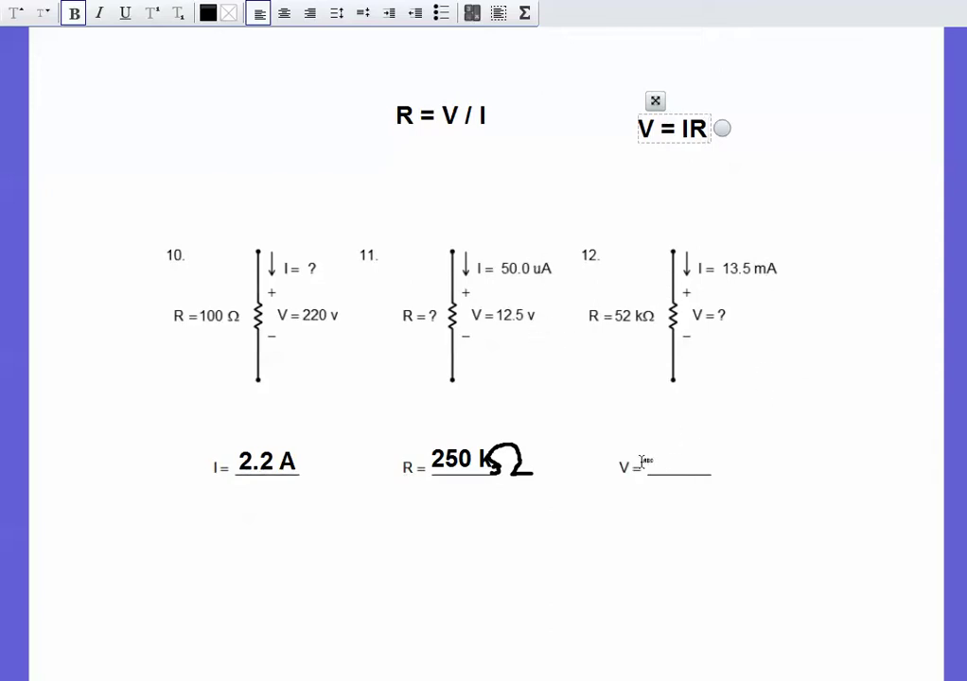
{"action": "left_click", "coordinate": [797, 441]}
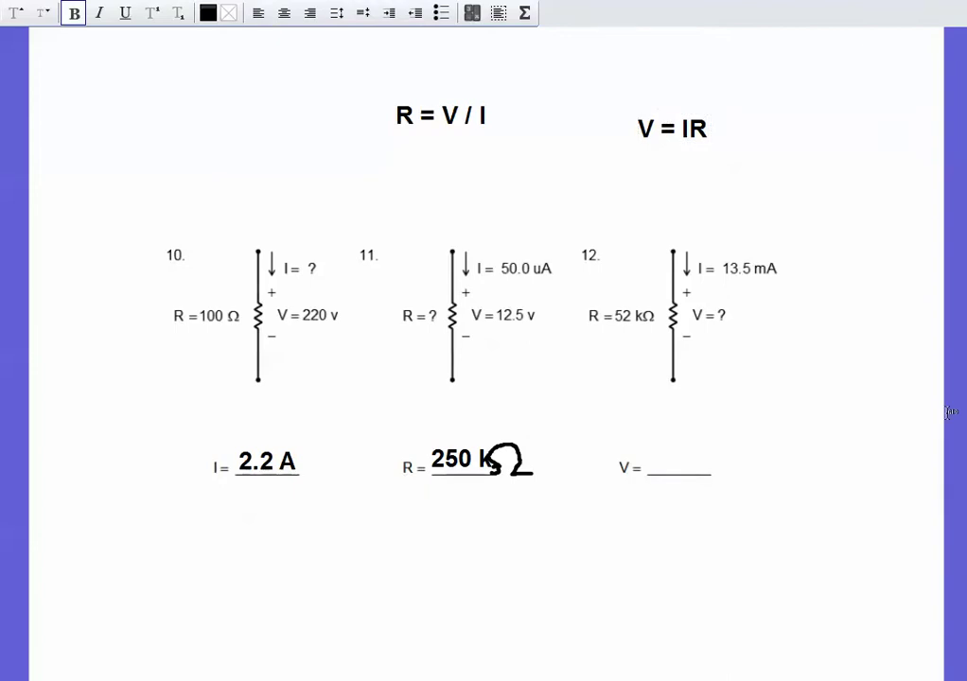
- Place '702 V' on problem 12's V = blank line
{"action": "left_click", "coordinate": [653, 467]}
{"action": "type", "text": "702 V"}
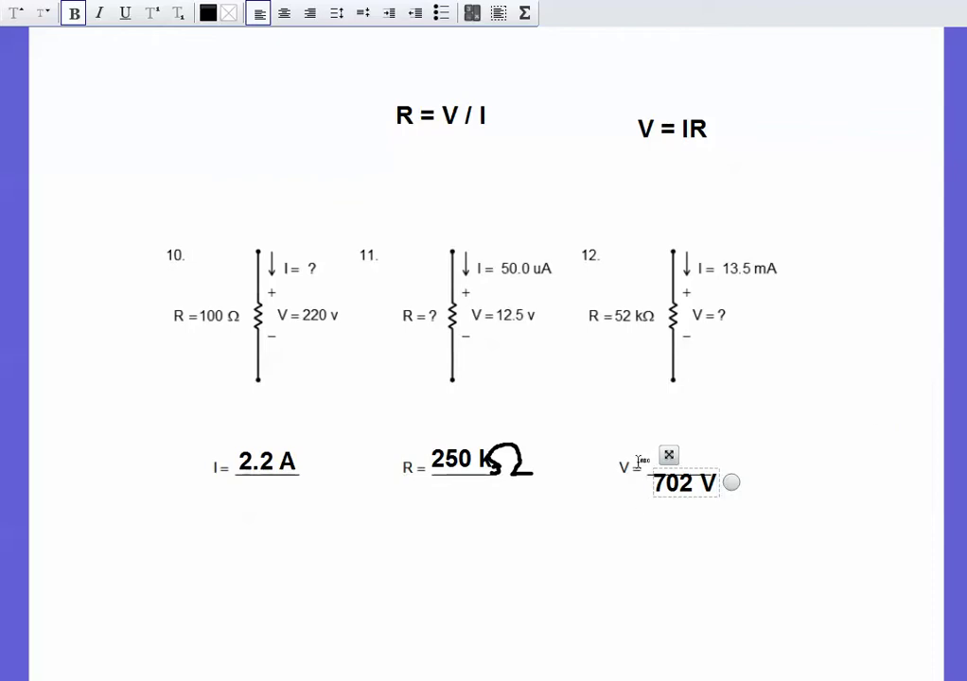
{"action": "left_click_drag", "start_coordinate": [666, 452], "coordinate": [666, 425]}
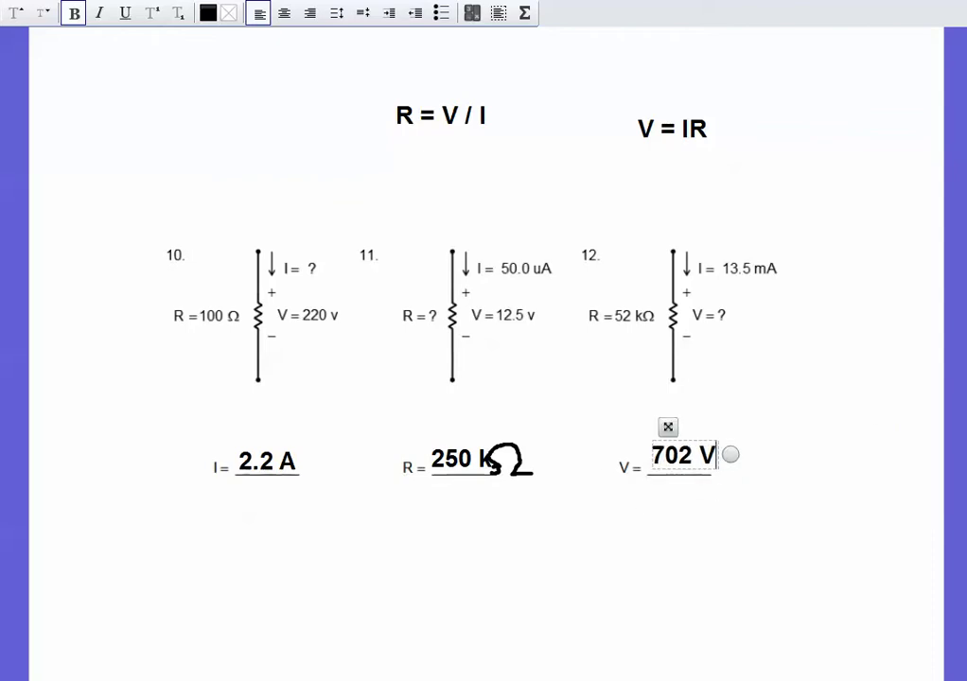
- On the next page, write 'series' and '8.2 k*ohms' as problem 13's circuit type and R_T
{"action": "key", "text": "Page_Down"}
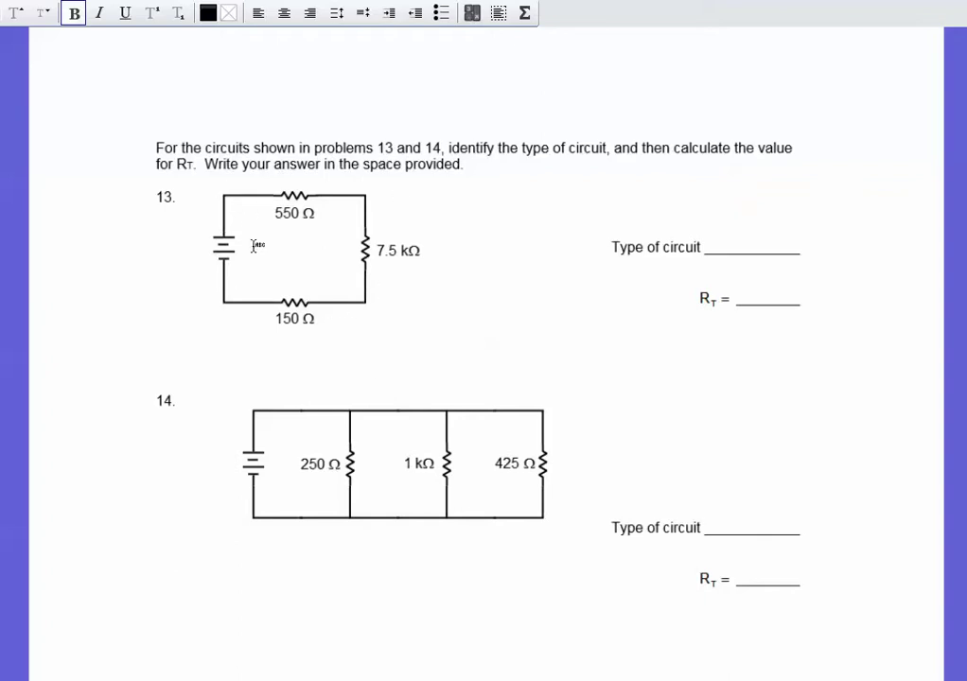
{"action": "left_click", "coordinate": [716, 235]}
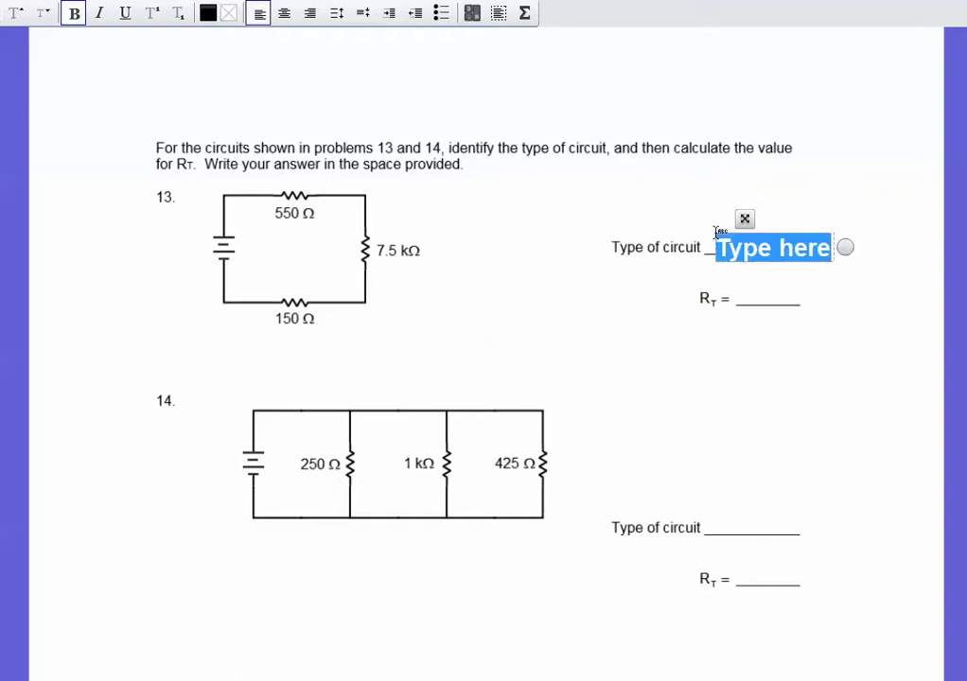
{"action": "type", "text": "series"}
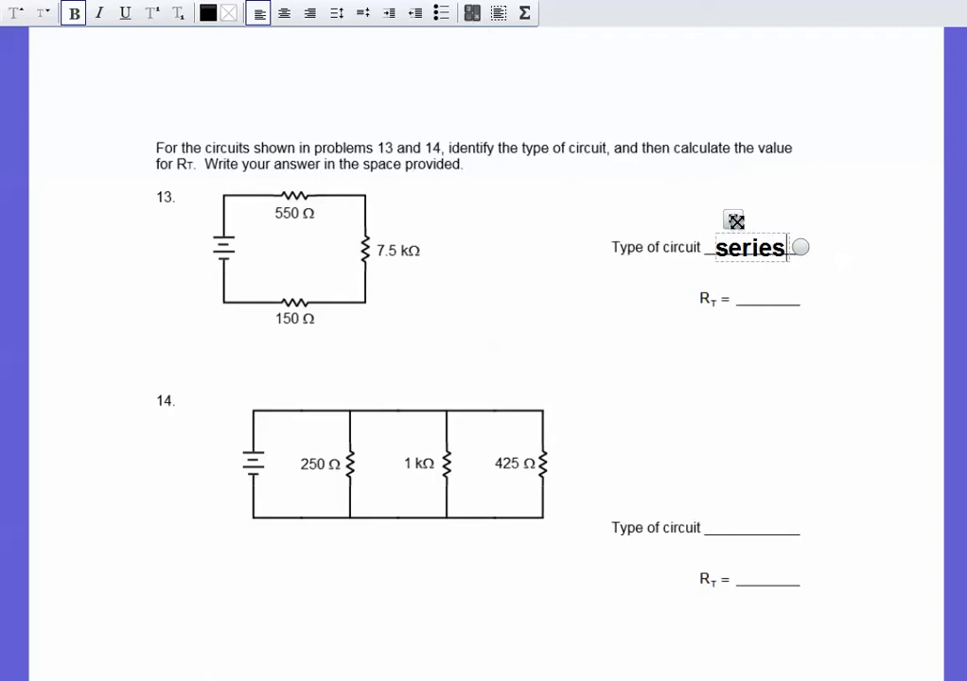
{"action": "left_click_drag", "start_coordinate": [736, 222], "coordinate": [735, 214]}
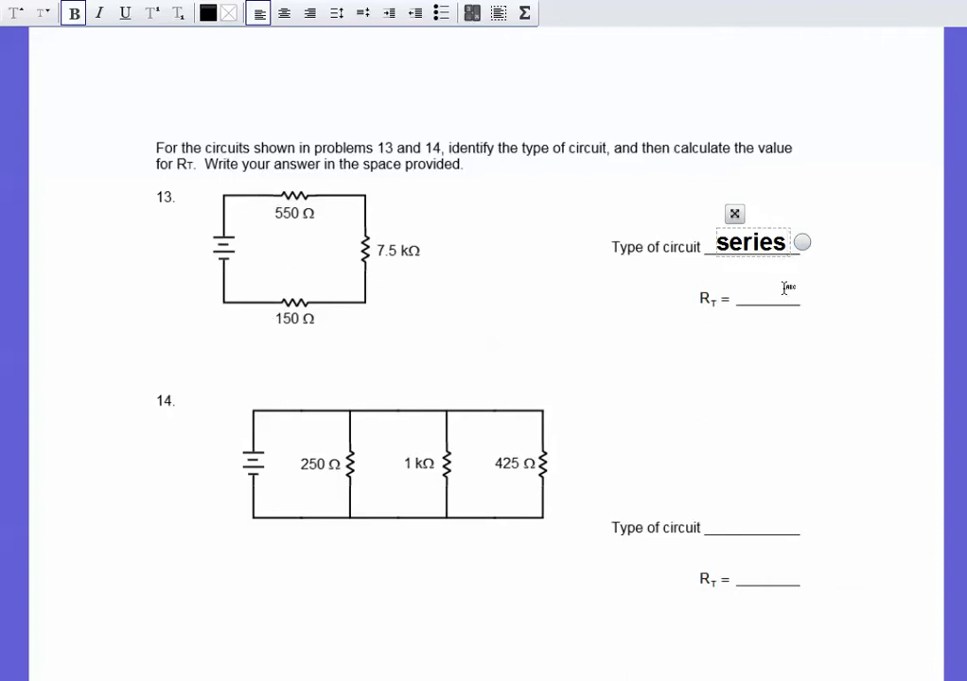
{"action": "left_click", "coordinate": [742, 288]}
{"action": "left_click", "coordinate": [743, 288]}
{"action": "type", "text": "8.2 k"}
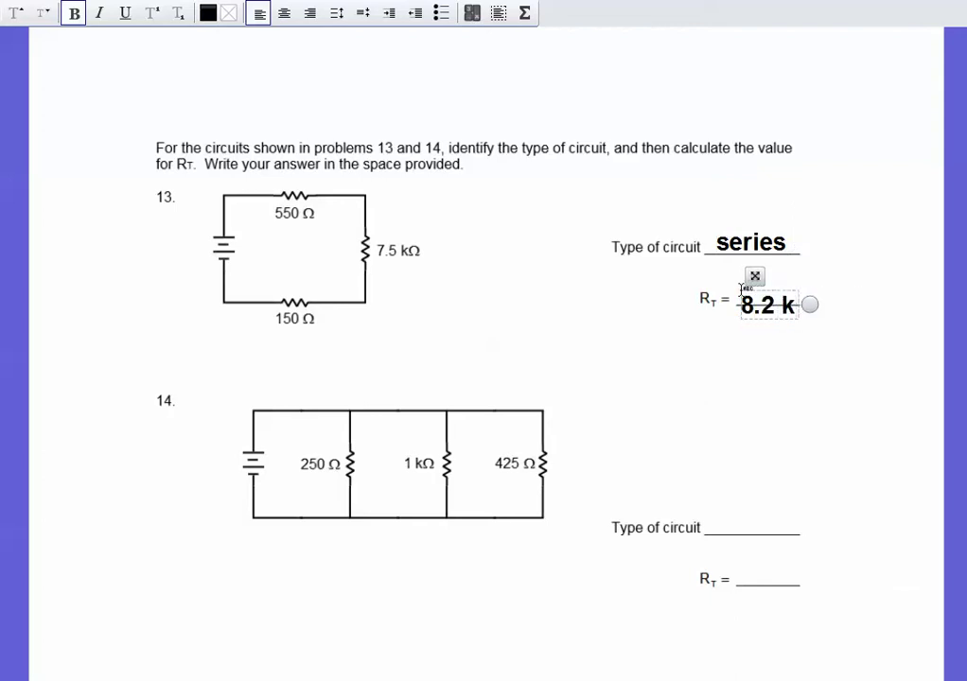
{"action": "type", "text": "*ohms"}
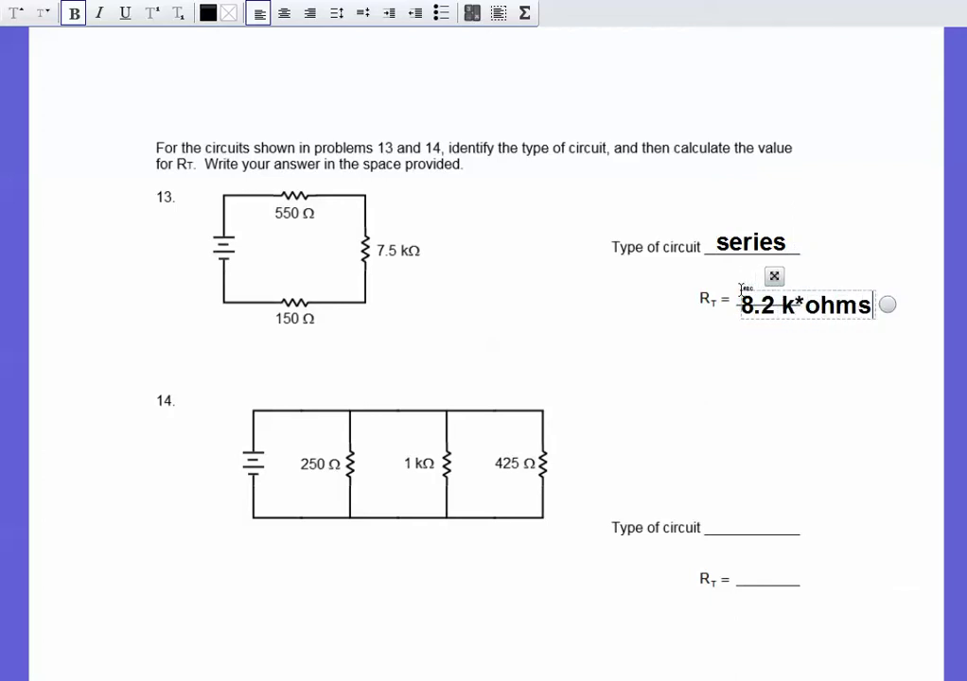
{"action": "left_click_drag", "start_coordinate": [774, 275], "coordinate": [768, 256]}
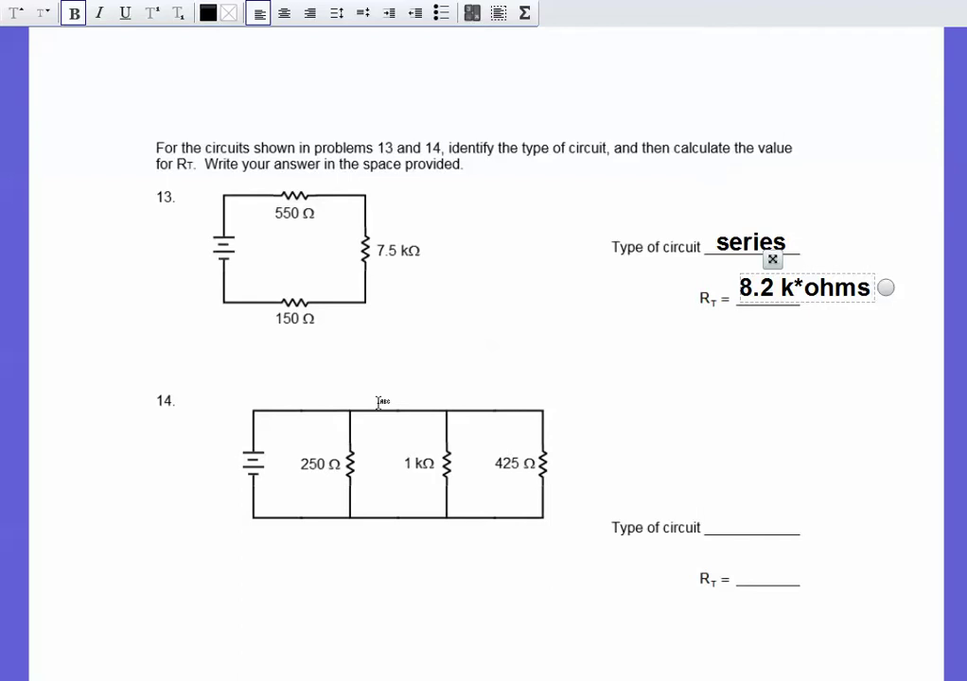
- Write 'parallel' on problem 14's Type of circuit blank
{"action": "left_click", "coordinate": [716, 504]}
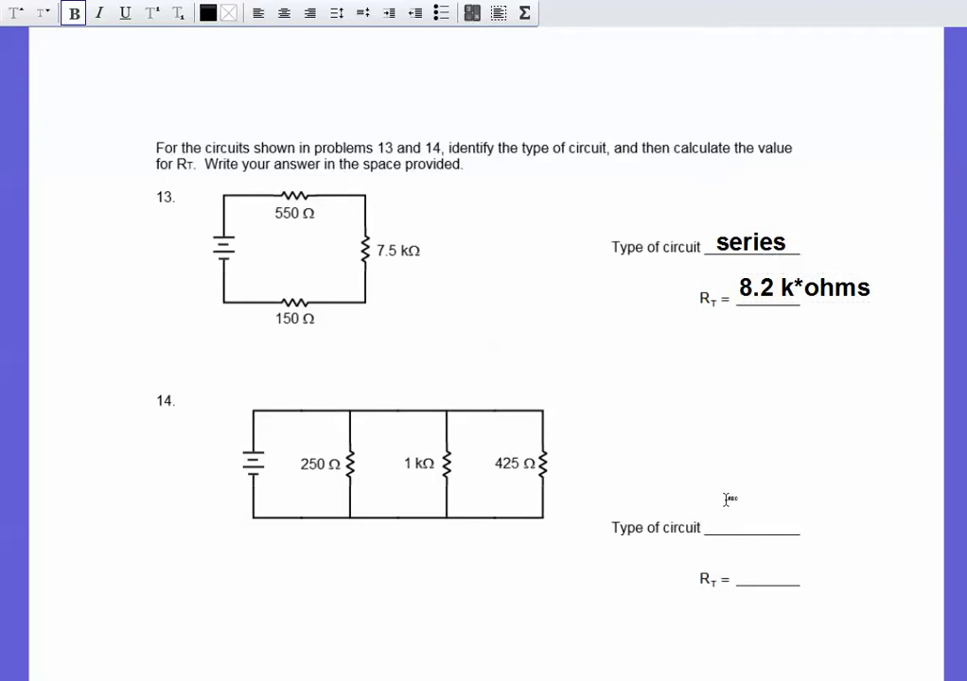
{"action": "left_click", "coordinate": [721, 509]}
{"action": "type", "text": "parallel"}
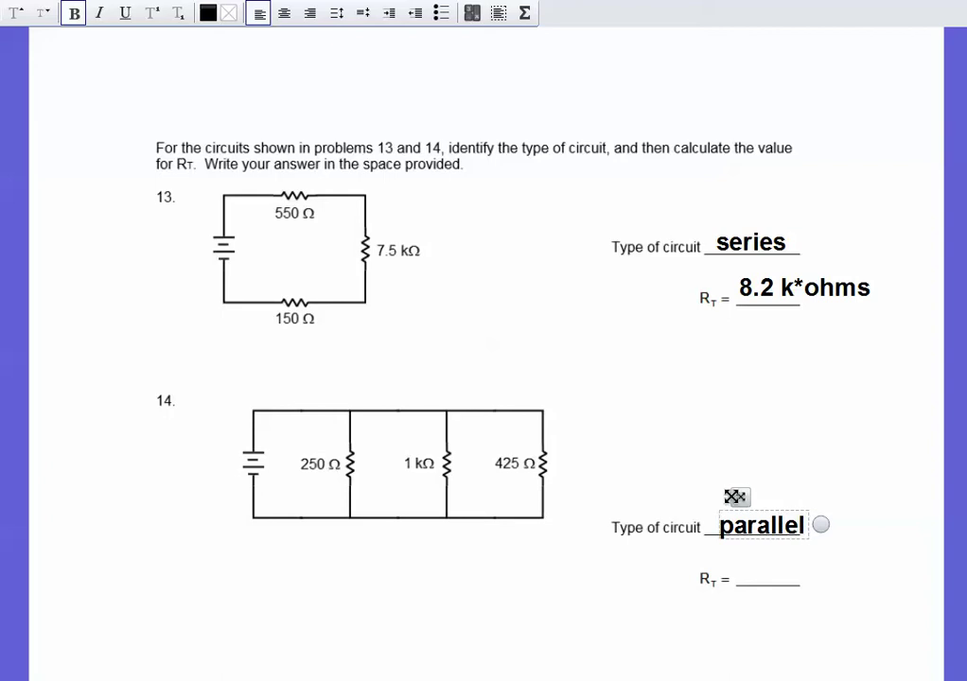
{"action": "left_click_drag", "start_coordinate": [740, 497], "coordinate": [734, 493]}
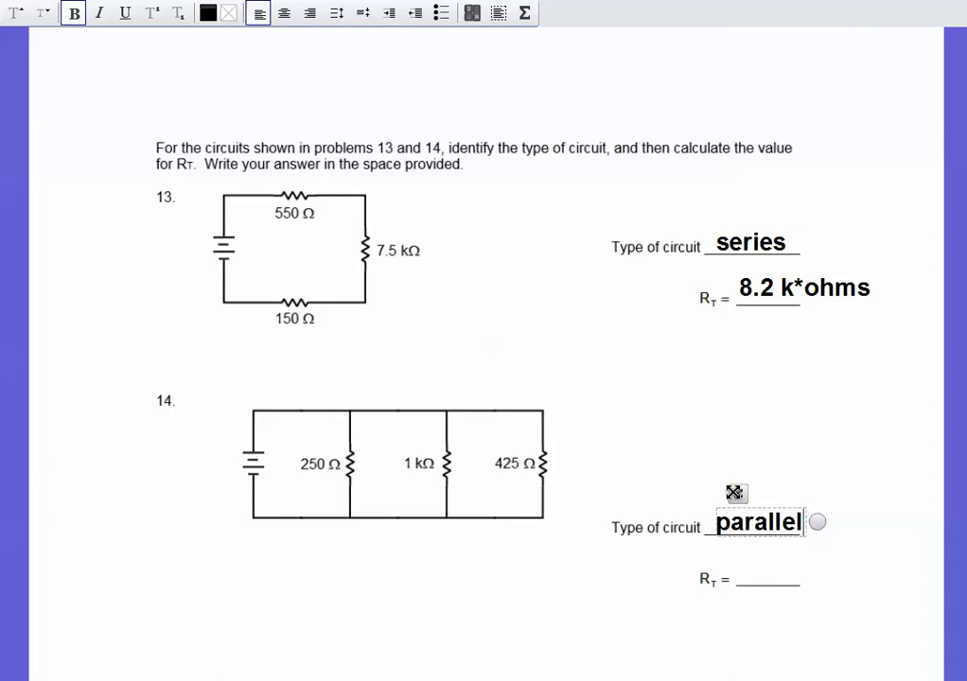
{"action": "left_click", "coordinate": [550, 362]}
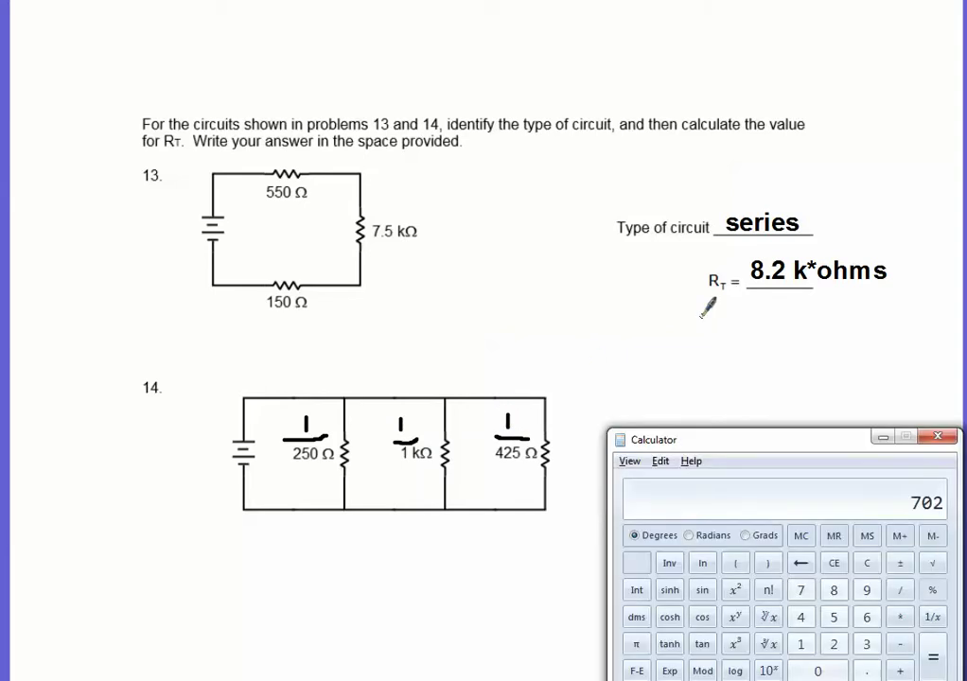
- In Calculator, take the reciprocal of 1/250 + 1/1000 + 1/425 to get 136
{"action": "type", "text": "1/250)+"}
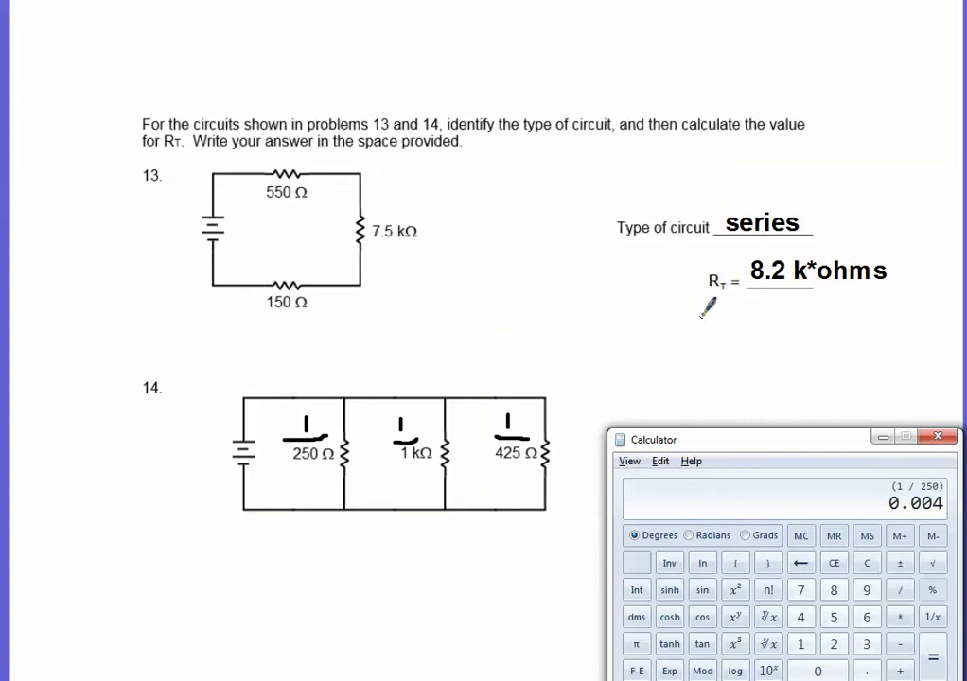
{"action": "type", "text": "(1/"}
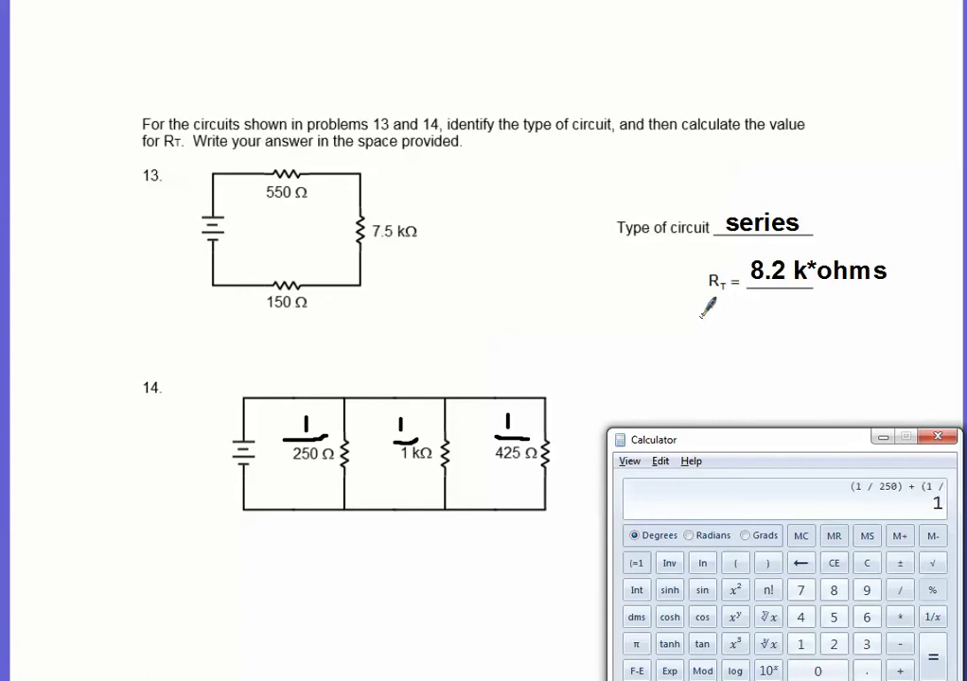
{"action": "type", "text": ")"}
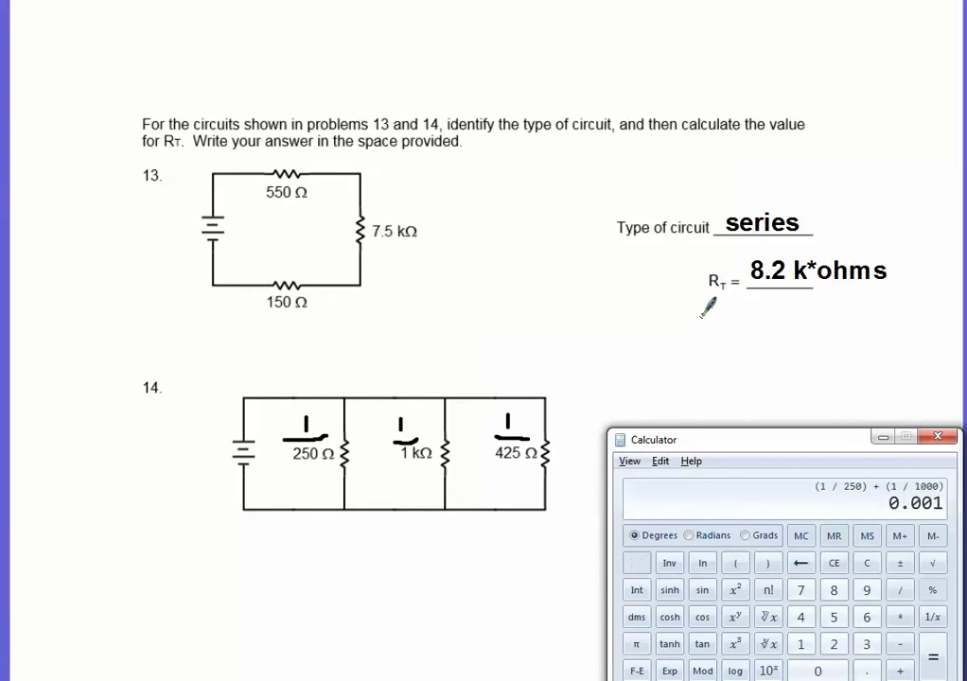
{"action": "type", "text": "+("}
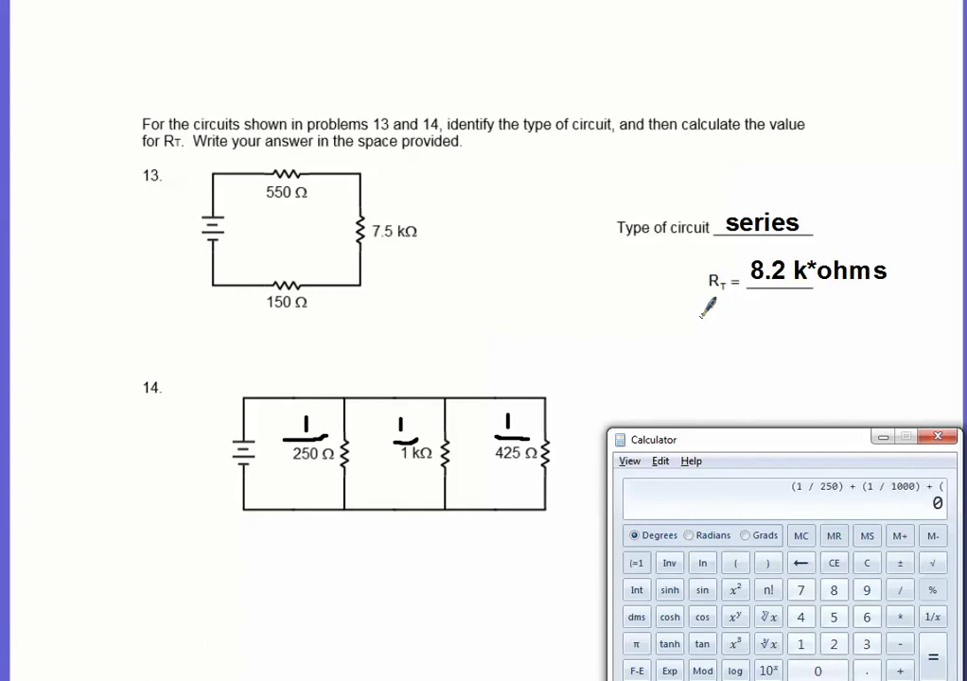
{"action": "type", "text": "1/425)"}
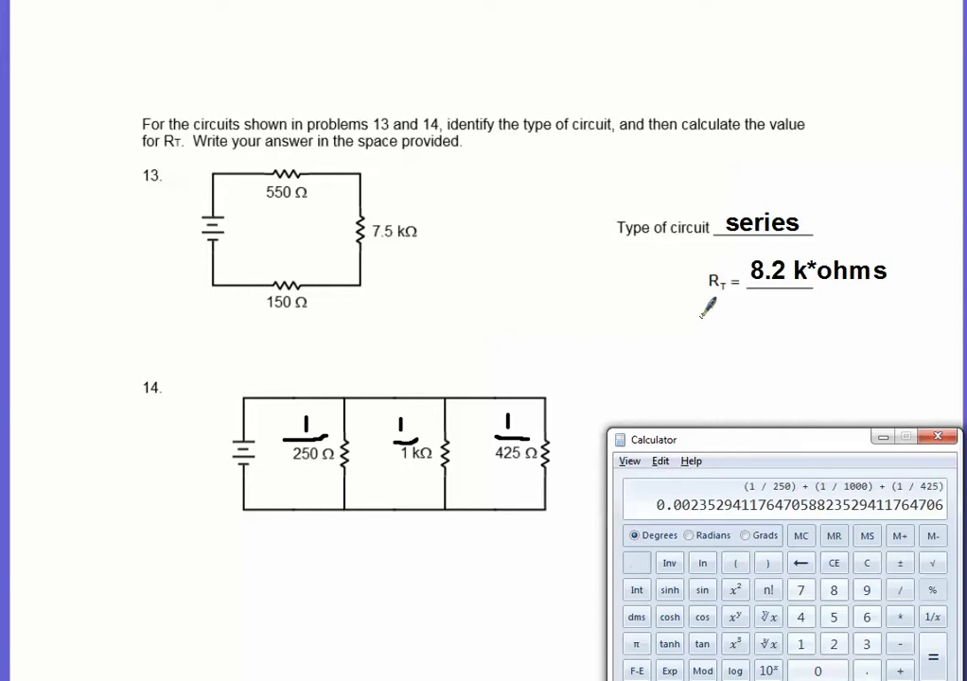
{"action": "key", "text": "Return"}
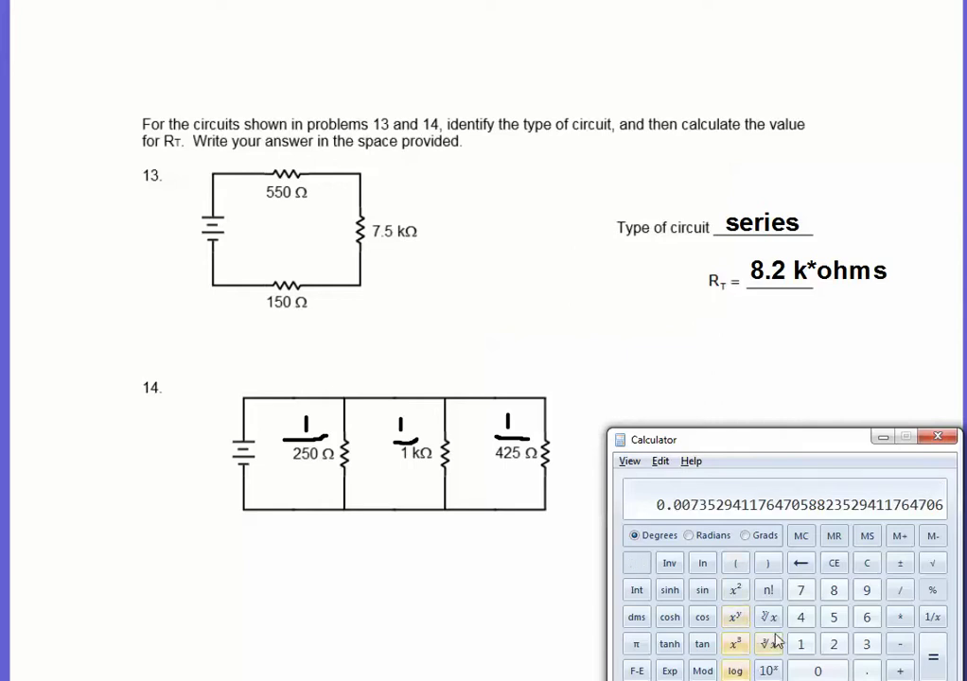
{"action": "left_click", "coordinate": [932, 616]}
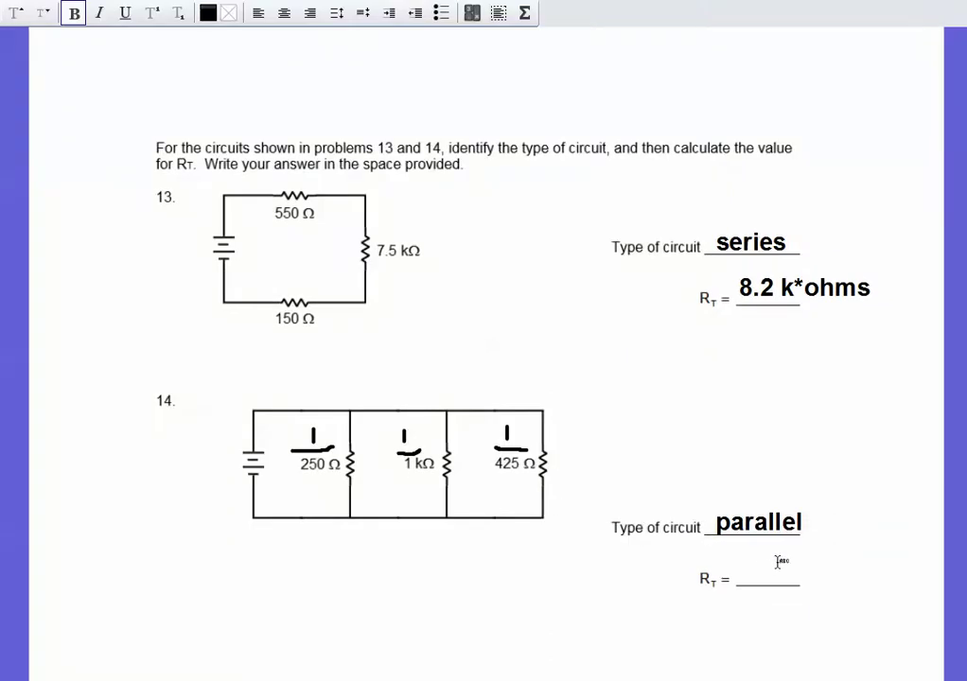
- Write 136 on problem 14's R_T line
{"action": "left_click", "coordinate": [744, 565]}
{"action": "type", "text": "136"}
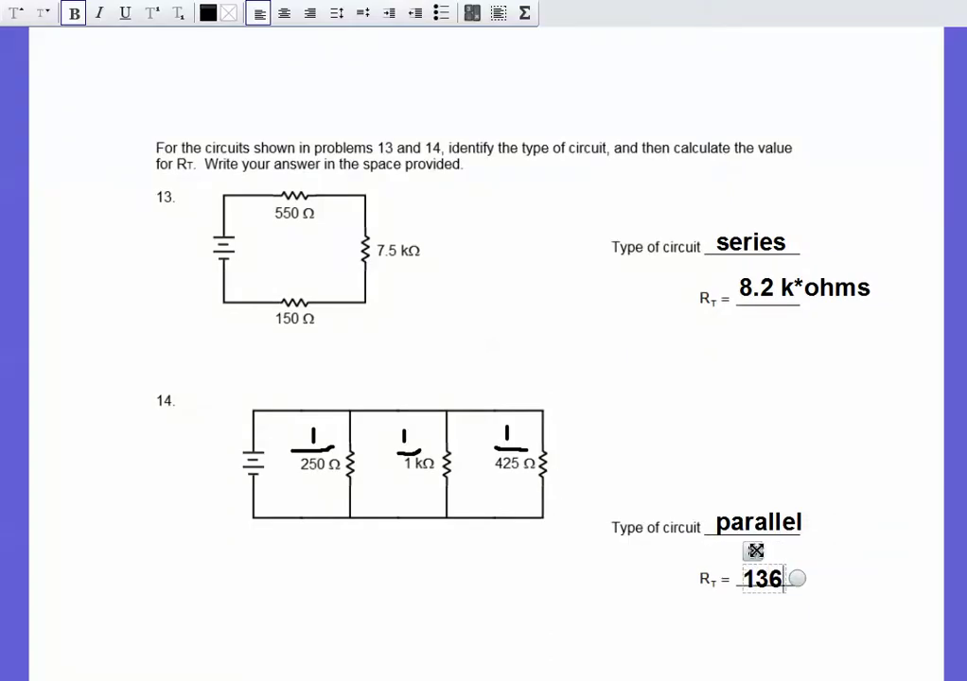
{"action": "left_click_drag", "start_coordinate": [754, 550], "coordinate": [754, 543]}
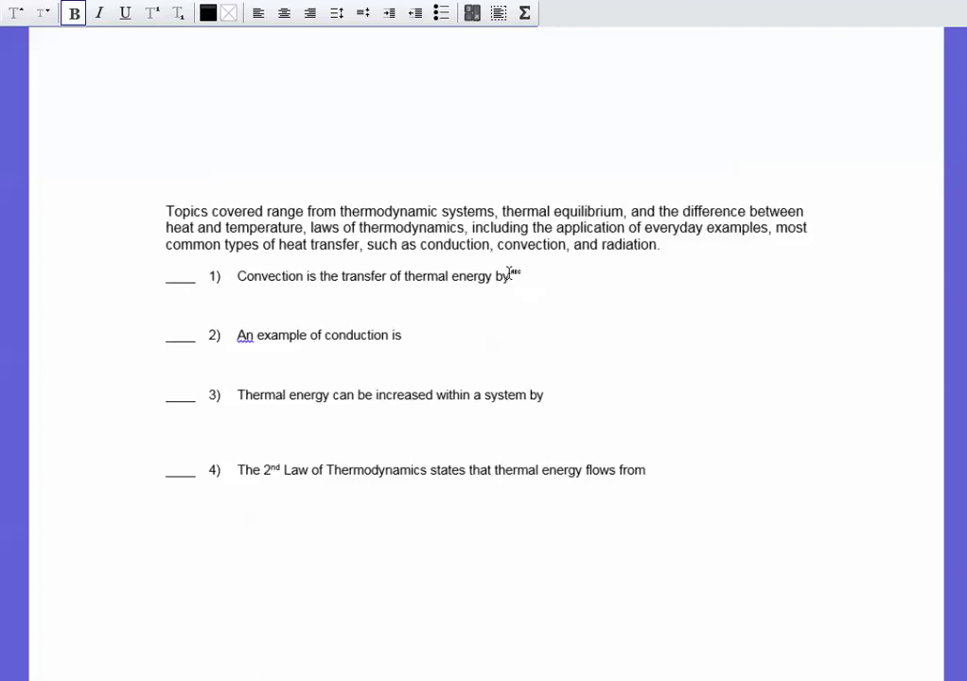
- Answer question 1 with 'contact'
{"action": "left_click", "coordinate": [523, 274]}
{"action": "type", "text": "cond"}
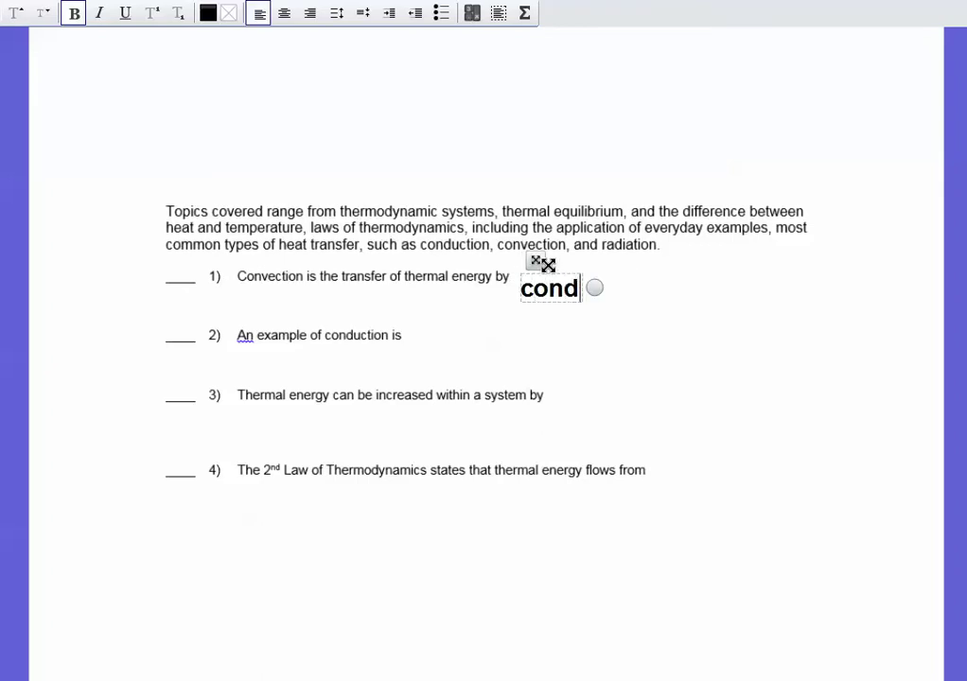
{"action": "key", "text": "BackSpace"}
{"action": "type", "text": "c"}
{"action": "key", "text": "BackSpace"}
{"action": "type", "text": "tact"}
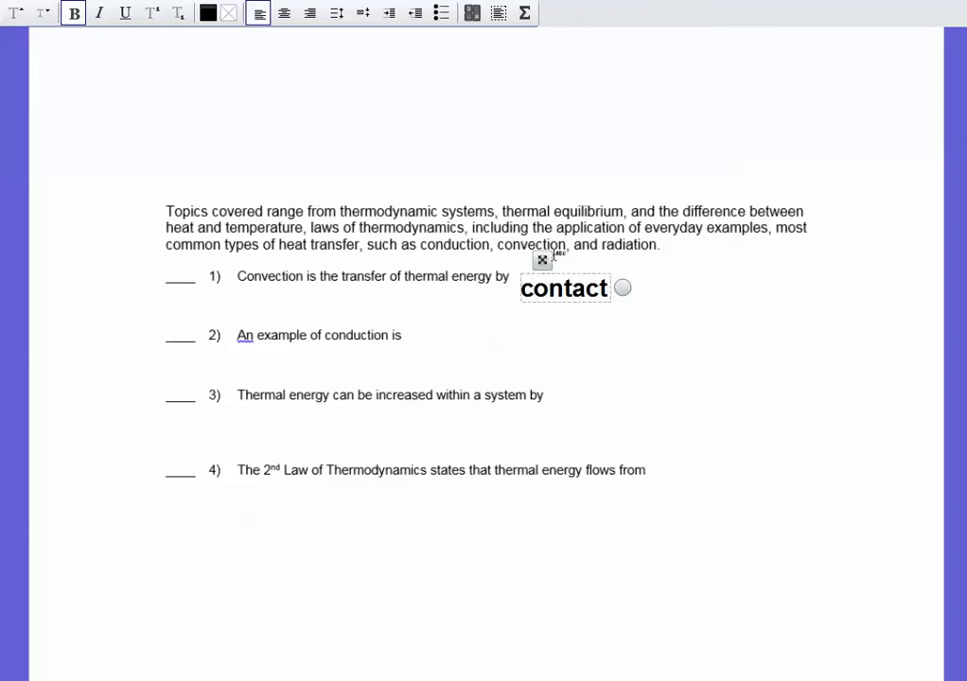
{"action": "left_click_drag", "start_coordinate": [541, 259], "coordinate": [543, 251]}
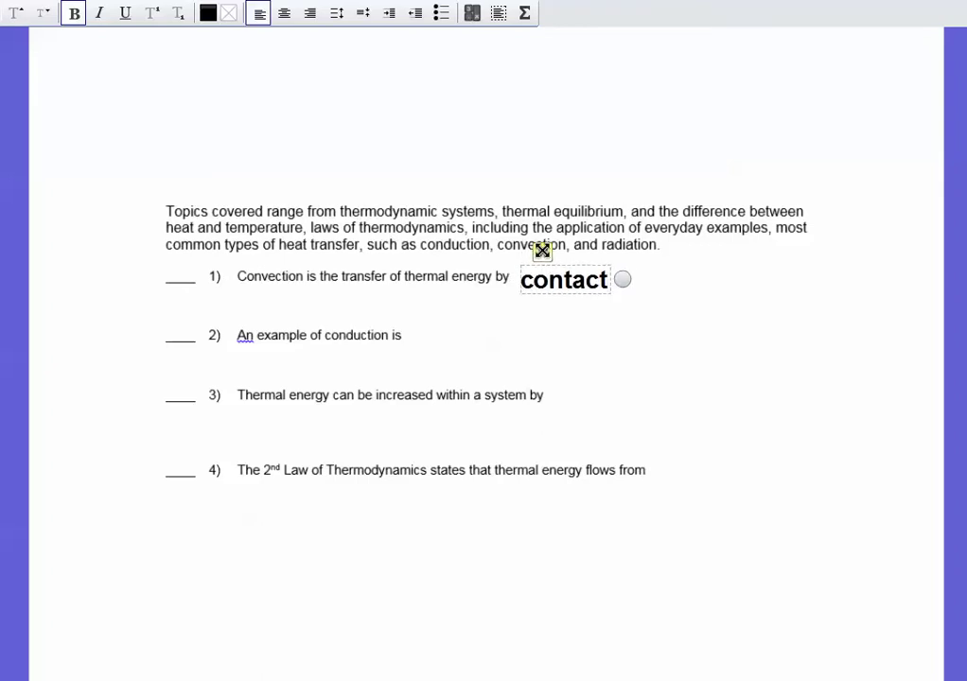
- Answer question 2 below it: touching a metal pan that is on the stove
{"action": "left_click", "coordinate": [414, 333]}
{"action": "type", "text": "whenyou"}
{"action": "key", "text": "BackSpace"}
{"action": "key", "text": "BackSpace"}
{"action": "key", "text": "BackSpace"}
{"action": "type", "text": "you touch a metal p"}
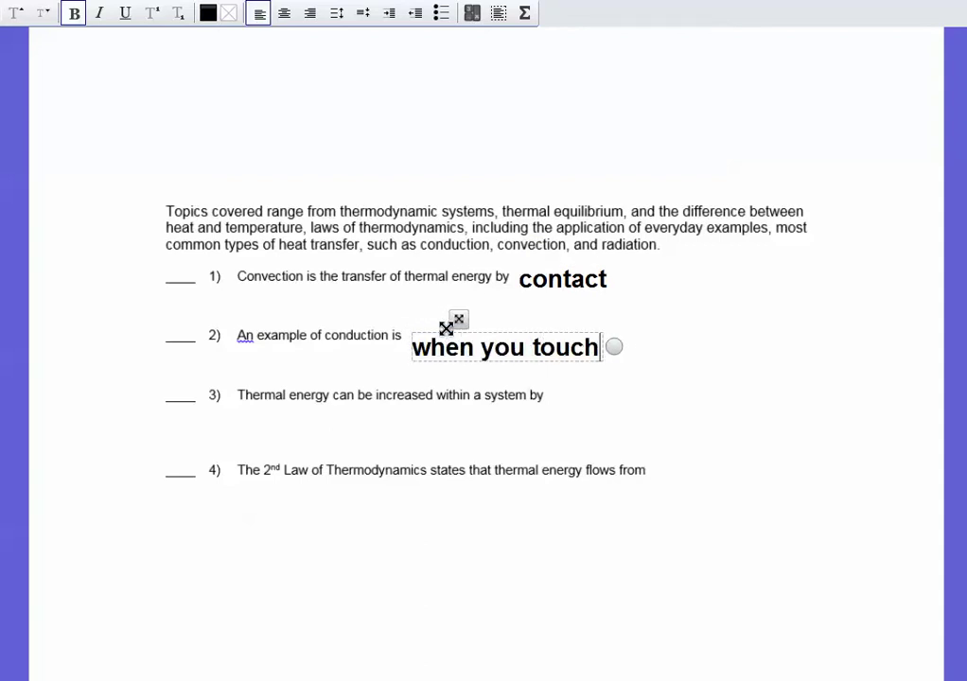
{"action": "type", "text": "an"}
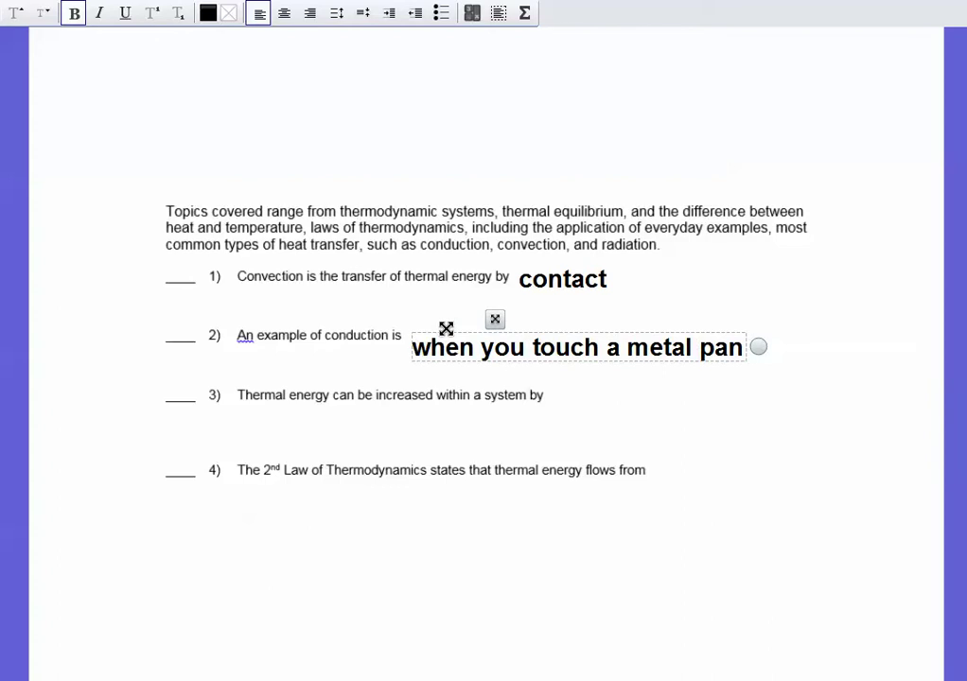
{"action": "type", "text": " that is o nthe"}
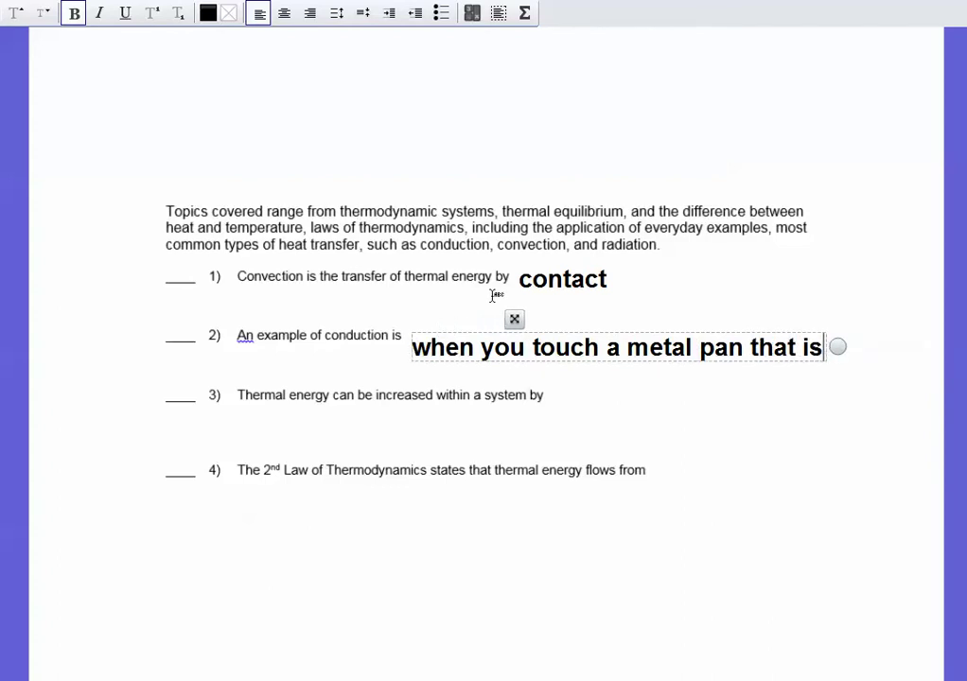
{"action": "key", "text": "BackSpace"}
{"action": "key", "text": "BackSpace"}
{"action": "key", "text": "BackSpace"}
{"action": "type", "text": "n the stove"}
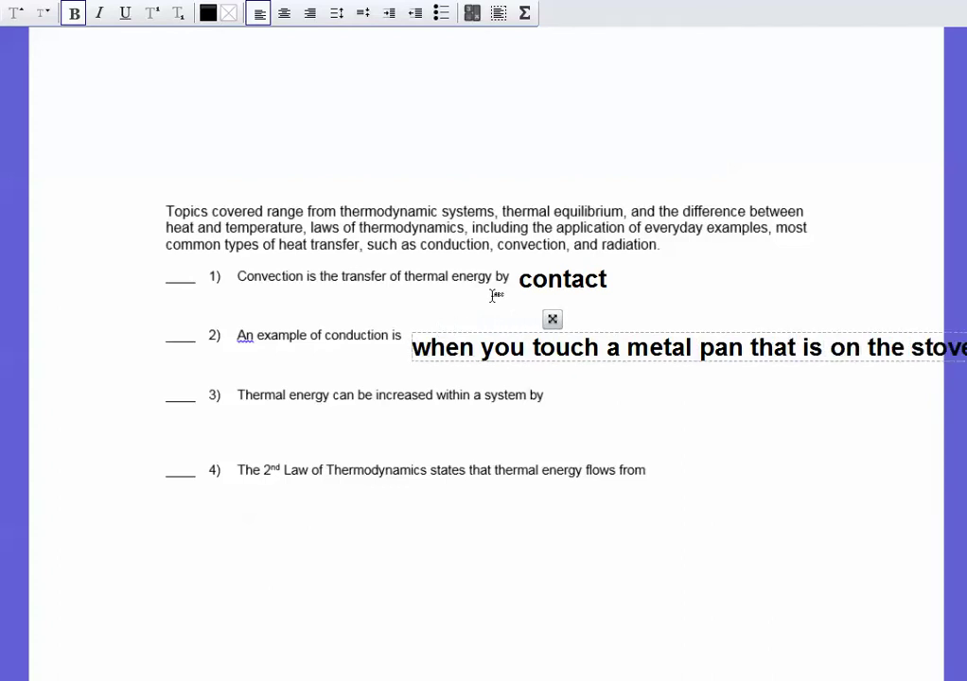
{"action": "mouse_move", "coordinate": [552, 318]}
{"action": "left_mouse_down"}
{"action": "mouse_move", "coordinate": [339, 322]}
{"action": "mouse_move", "coordinate": [371, 330]}
{"action": "left_mouse_up"}
{"action": "left_click", "coordinate": [497, 419]}
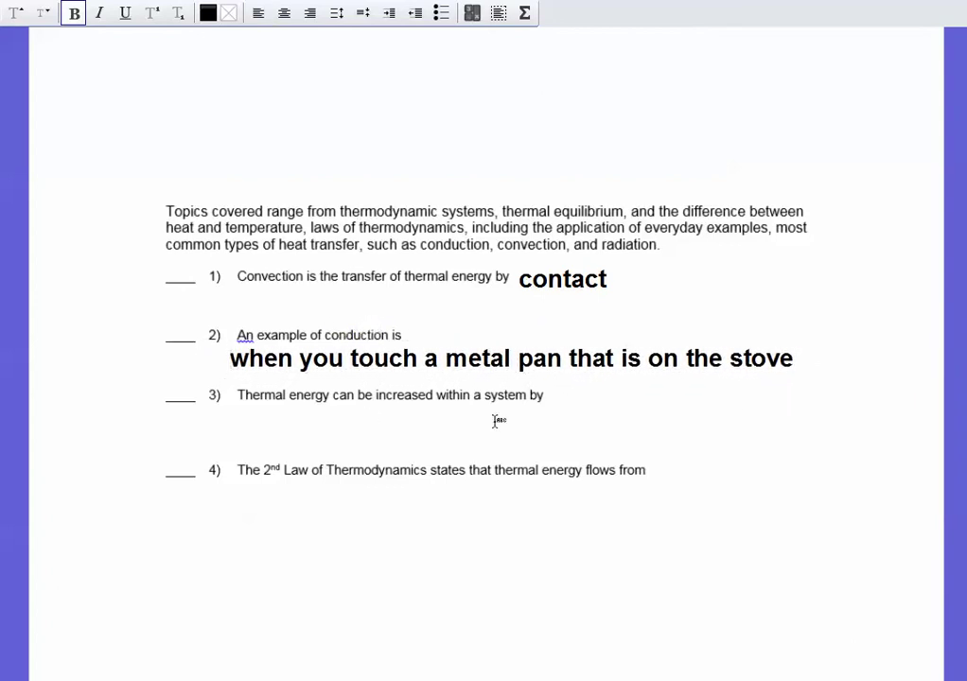
- Answer question 3 with 'heating it, or doing work on it'
{"action": "left_click", "coordinate": [260, 416]}
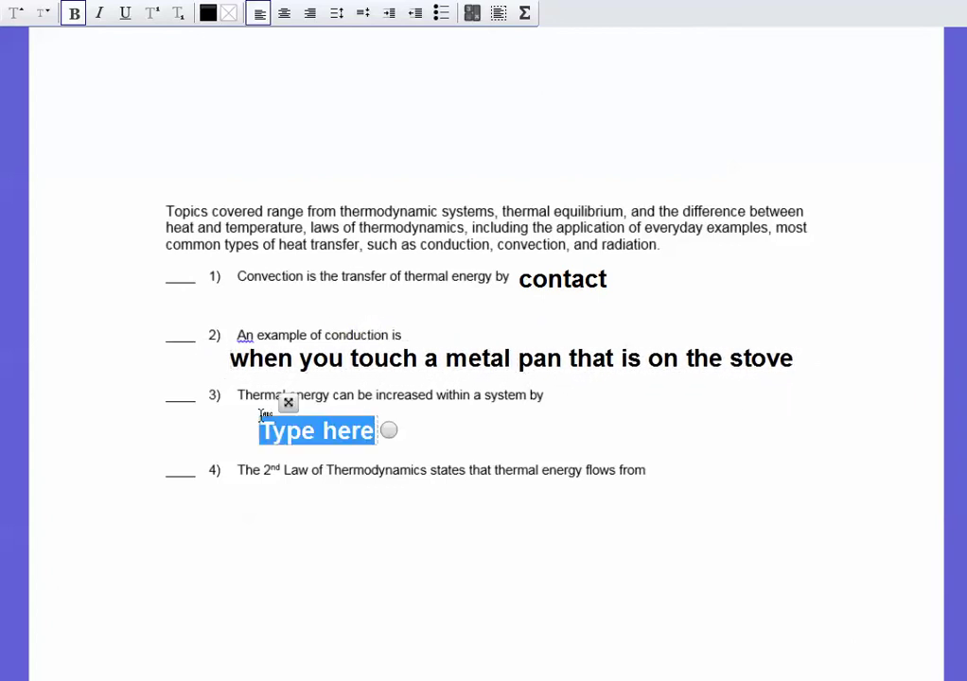
{"action": "type", "text": "adding heat"}
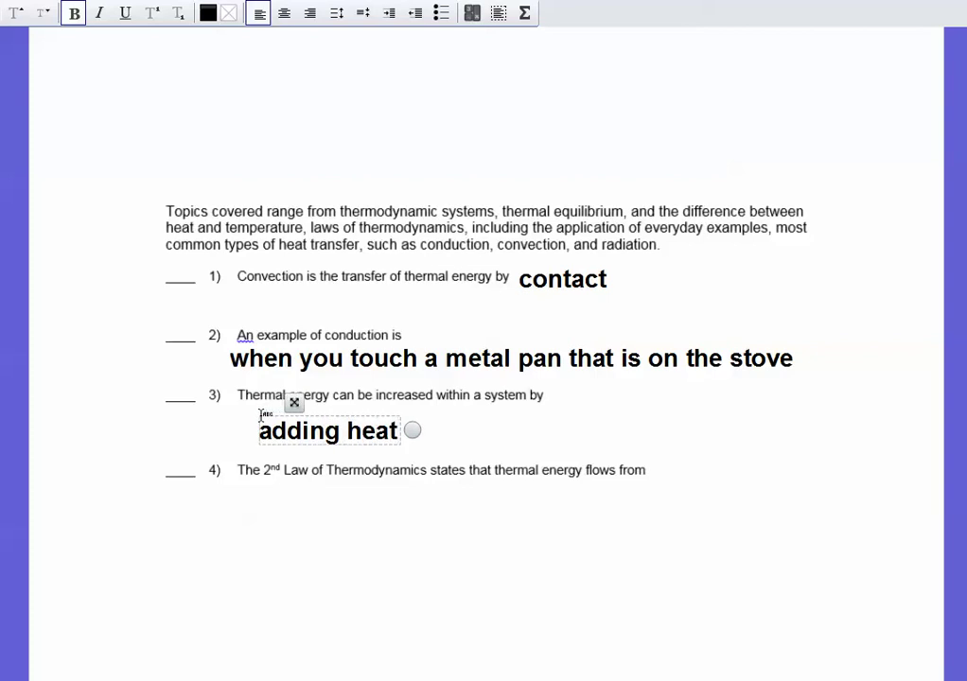
{"action": "key", "text": "BackSpace"}
{"action": "key", "text": "BackSpace"}
{"action": "key", "text": "BackSpace"}
{"action": "type", "text": "heating it, or doing wo"}
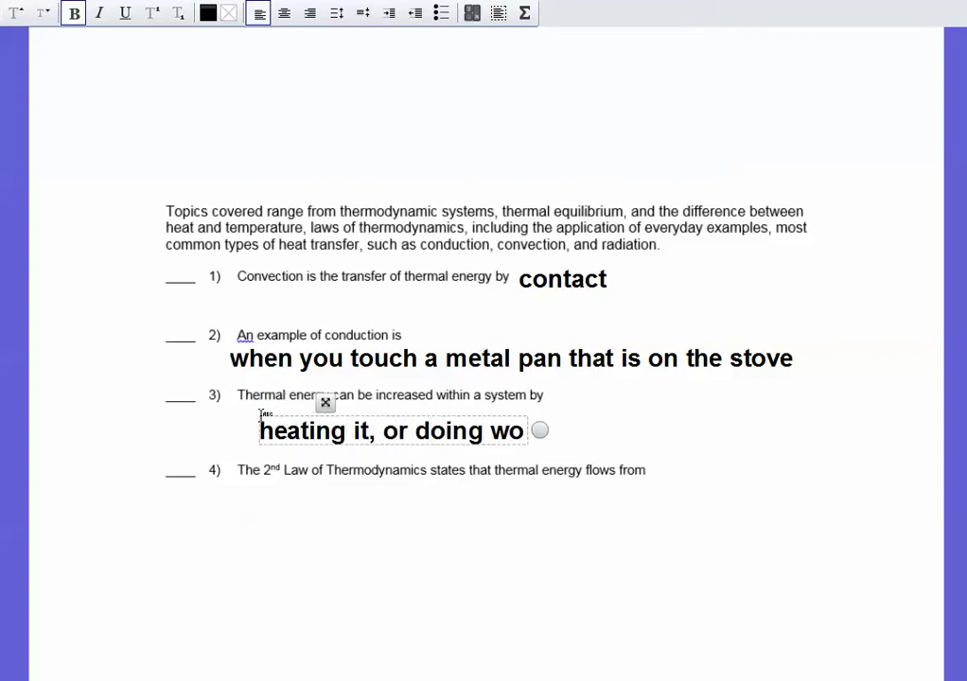
{"action": "type", "text": "rk ont"}
{"action": "key", "text": "BackSpace"}
{"action": "type", "text": "it"}
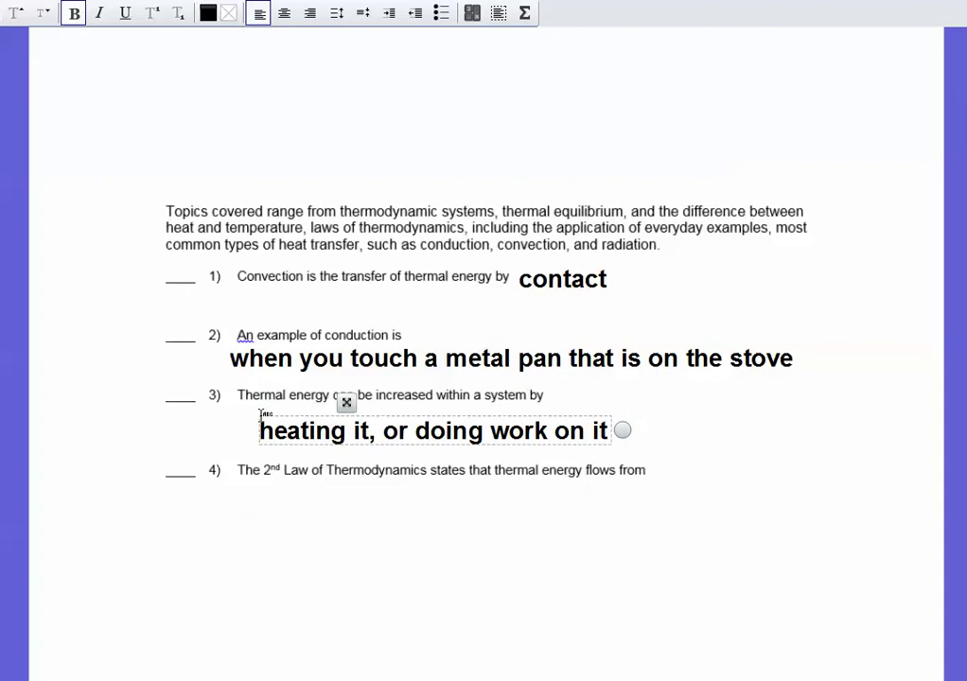
{"action": "left_click", "coordinate": [290, 498]}
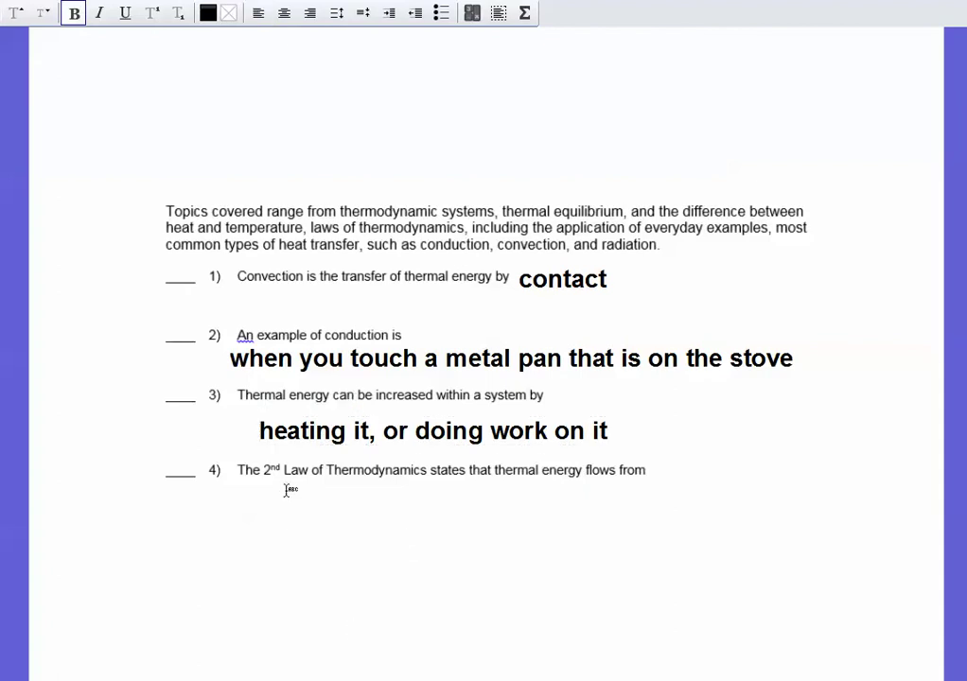
- Answer question 4 with 'hot to cold' and move to the matching page
{"action": "left_click", "coordinate": [288, 500]}
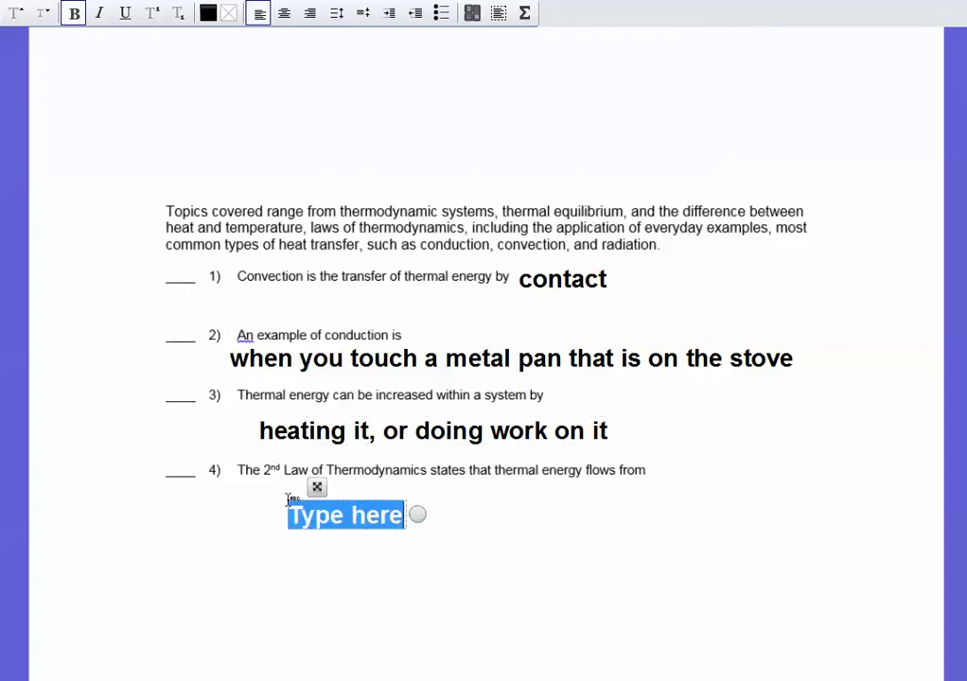
{"action": "type", "text": "hot to cold"}
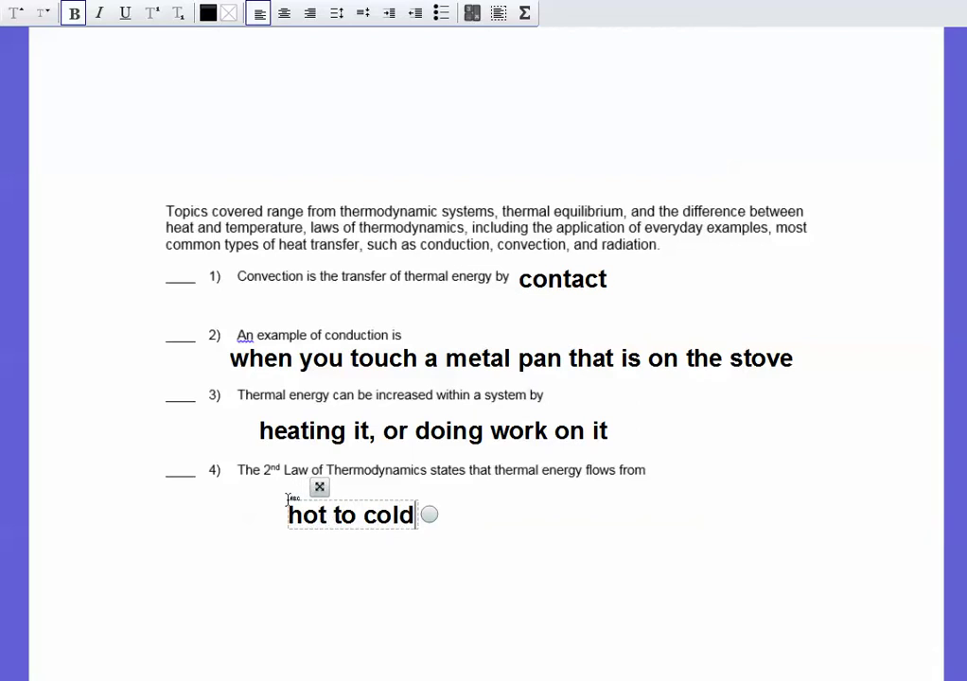
{"action": "left_click_drag", "start_coordinate": [320, 487], "coordinate": [335, 475]}
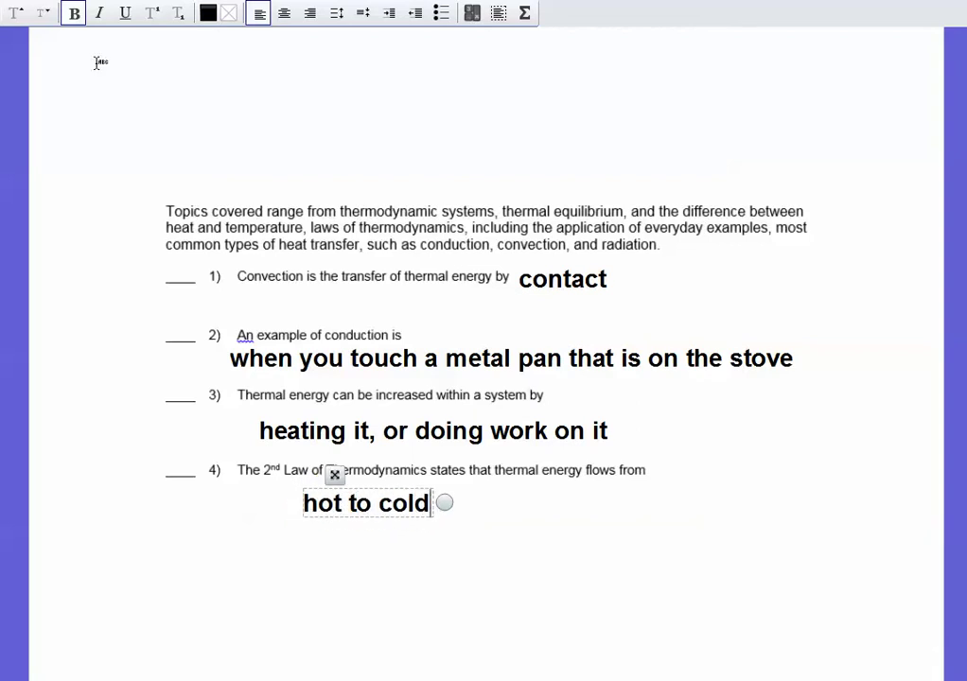
{"action": "key", "text": "Page_Down"}
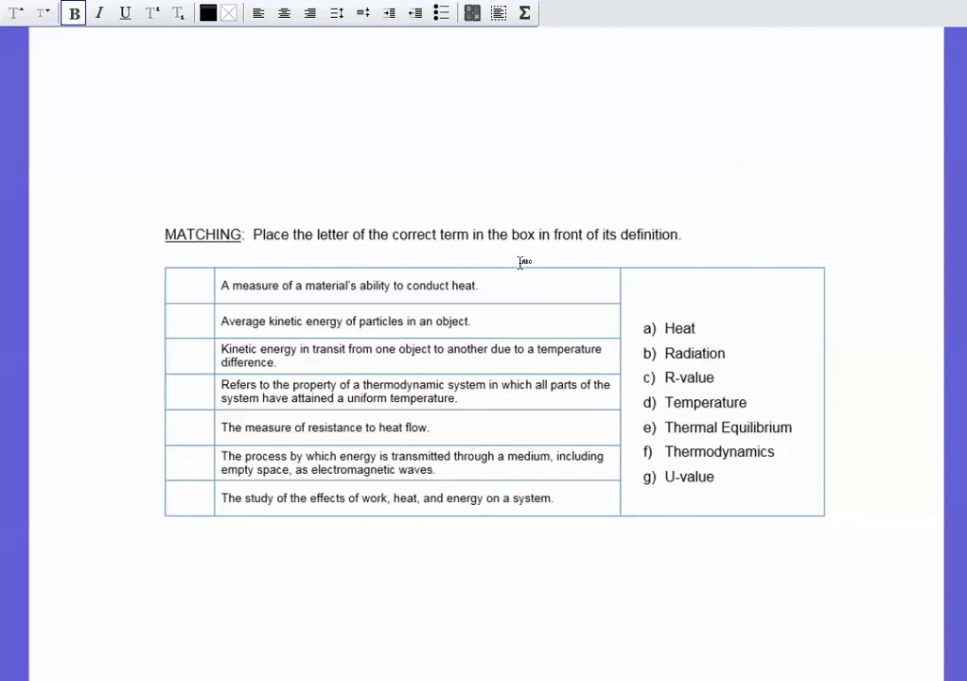
- Fill the first three matching letter boxes with g, d and a
{"action": "left_click", "coordinate": [183, 280]}
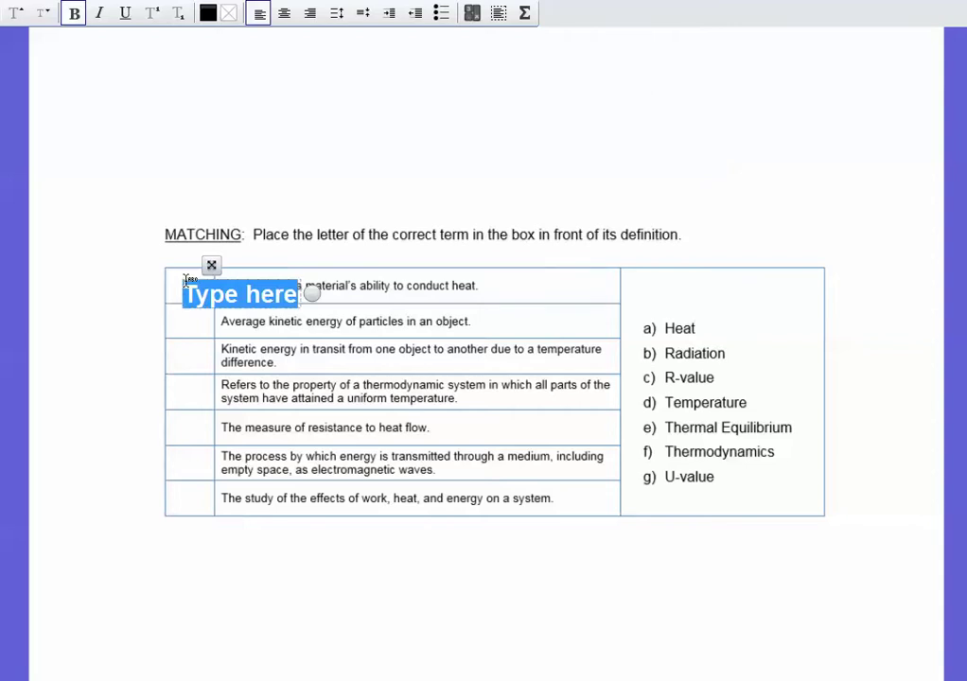
{"action": "type", "text": "g"}
{"action": "left_click_drag", "start_coordinate": [189, 264], "coordinate": [186, 245]}
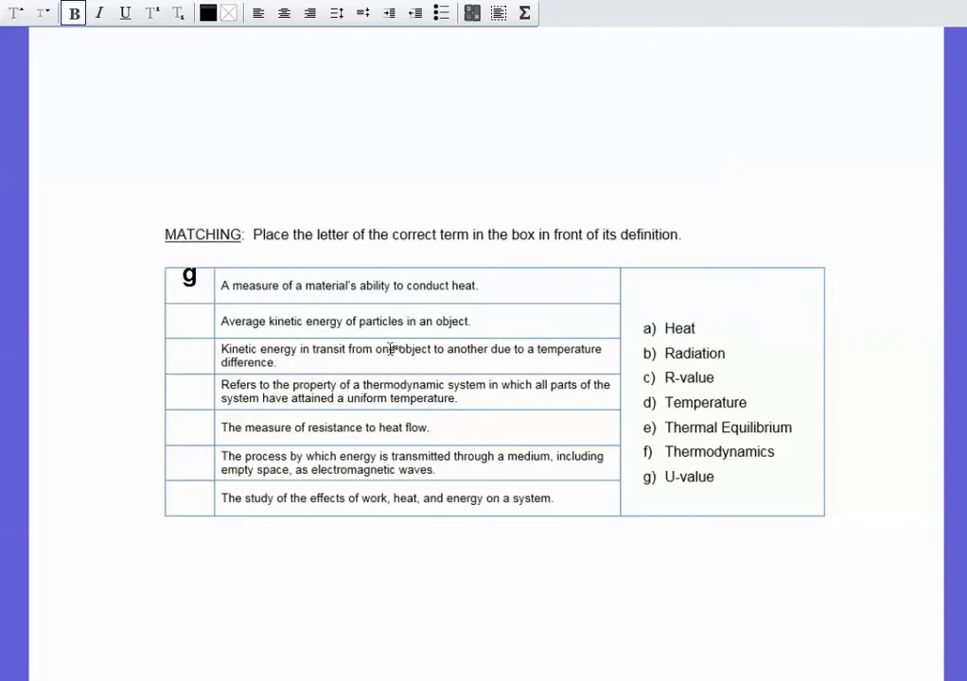
{"action": "left_click", "coordinate": [184, 303]}
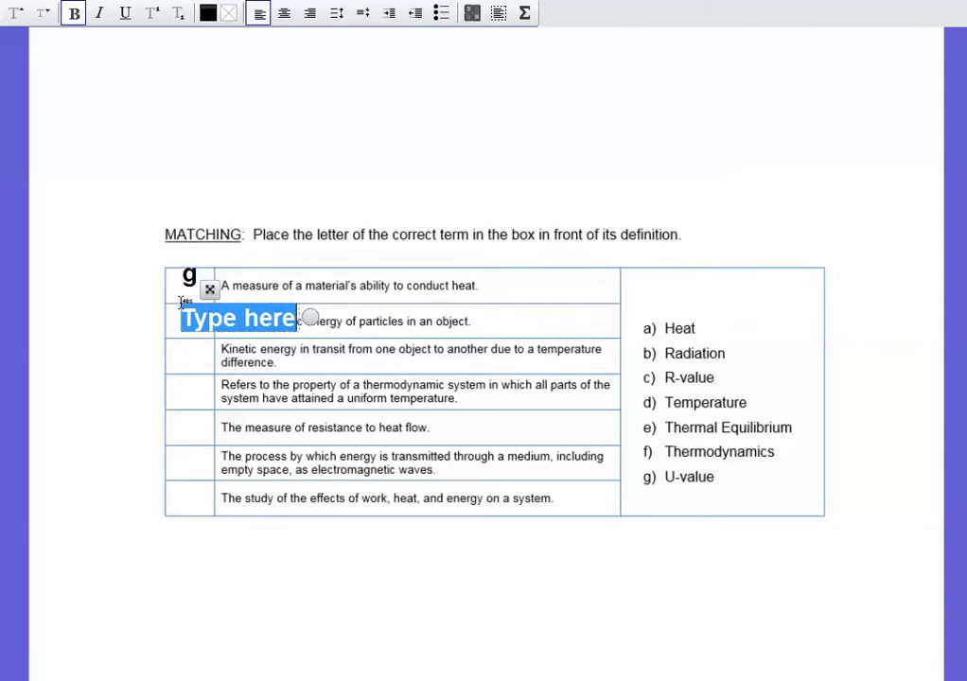
{"action": "type", "text": "d"}
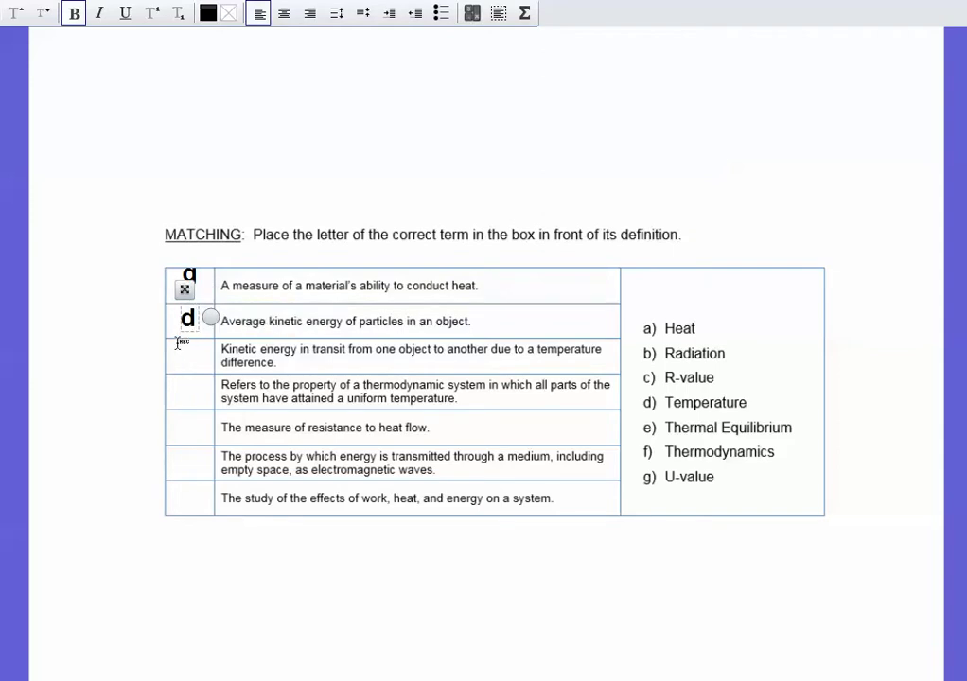
{"action": "left_click", "coordinate": [185, 339]}
{"action": "left_click", "coordinate": [177, 345]}
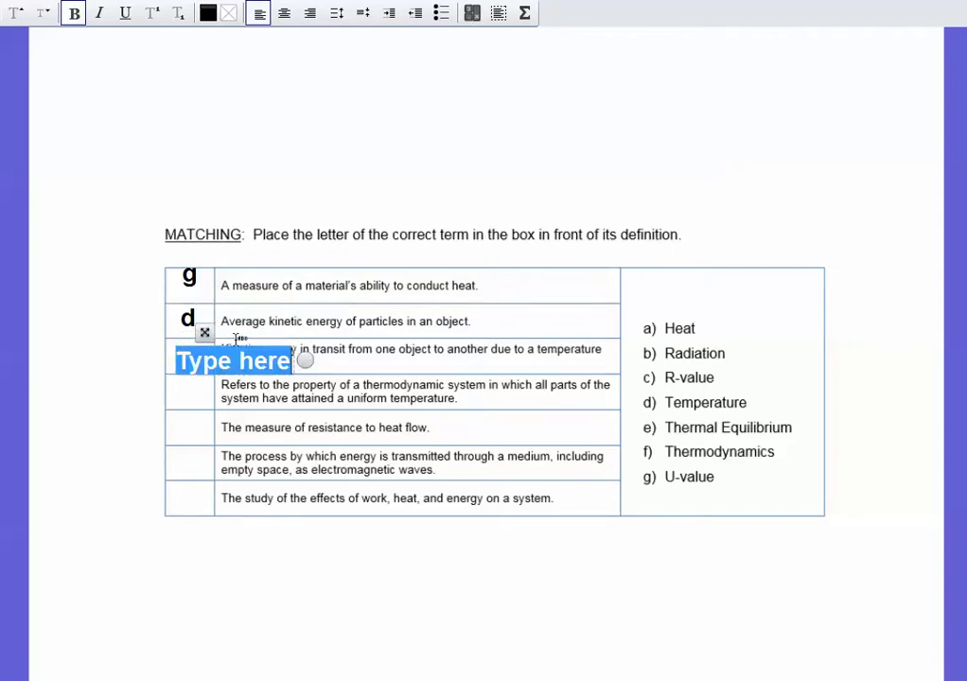
{"action": "mouse_move", "coordinate": [204, 332]}
{"action": "left_mouse_down"}
{"action": "mouse_move", "coordinate": [227, 398]}
{"action": "mouse_move", "coordinate": [210, 326]}
{"action": "left_mouse_up"}
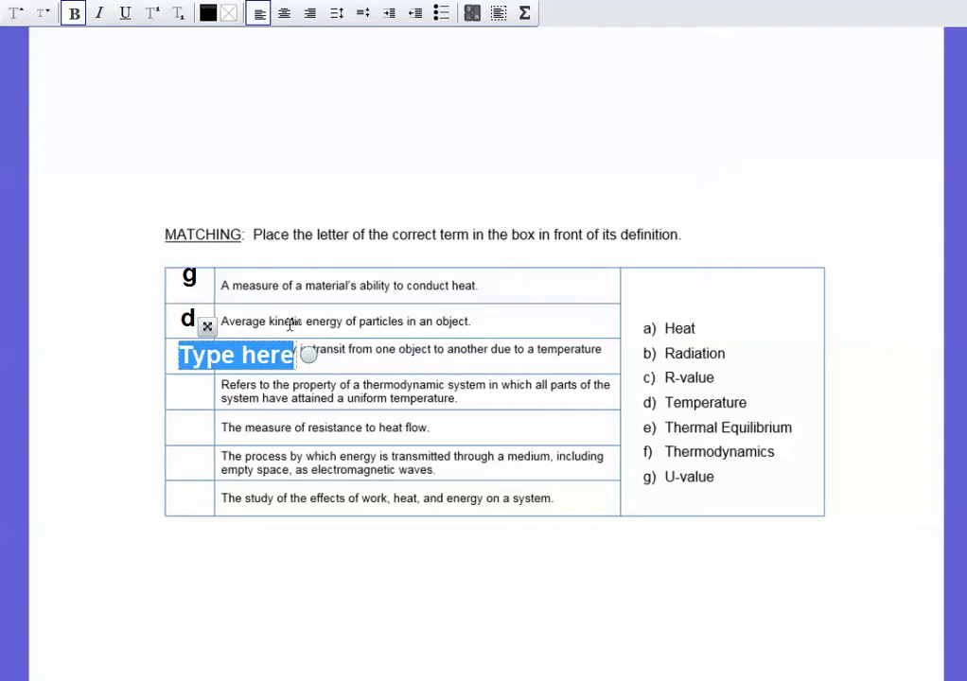
{"action": "type", "text": "a"}
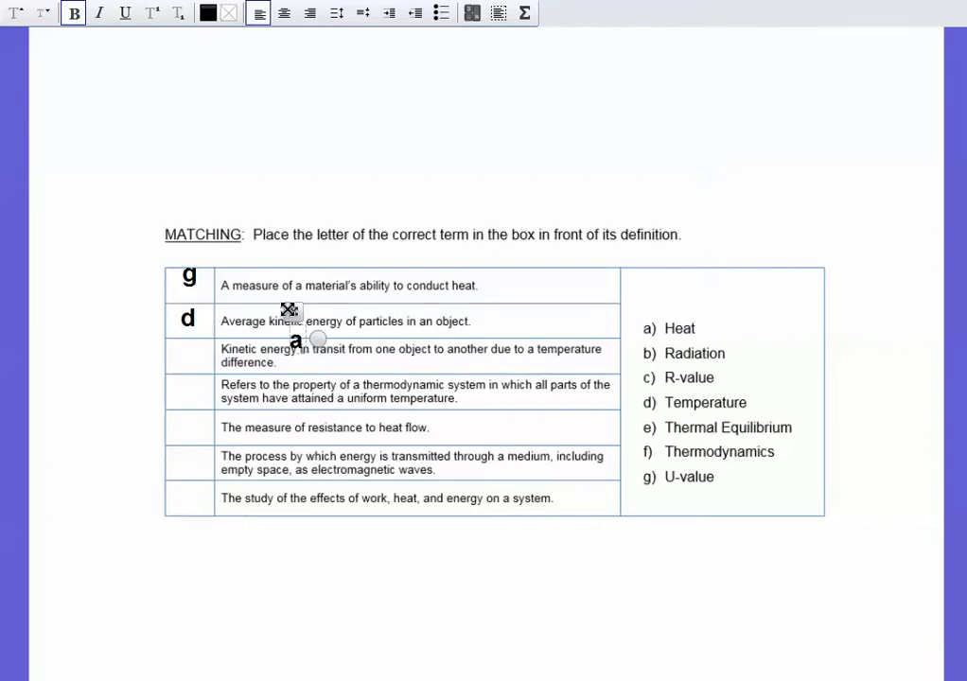
{"action": "mouse_move", "coordinate": [289, 309]}
{"action": "left_mouse_down"}
{"action": "mouse_move", "coordinate": [209, 328]}
{"action": "mouse_move", "coordinate": [183, 321]}
{"action": "left_mouse_up"}
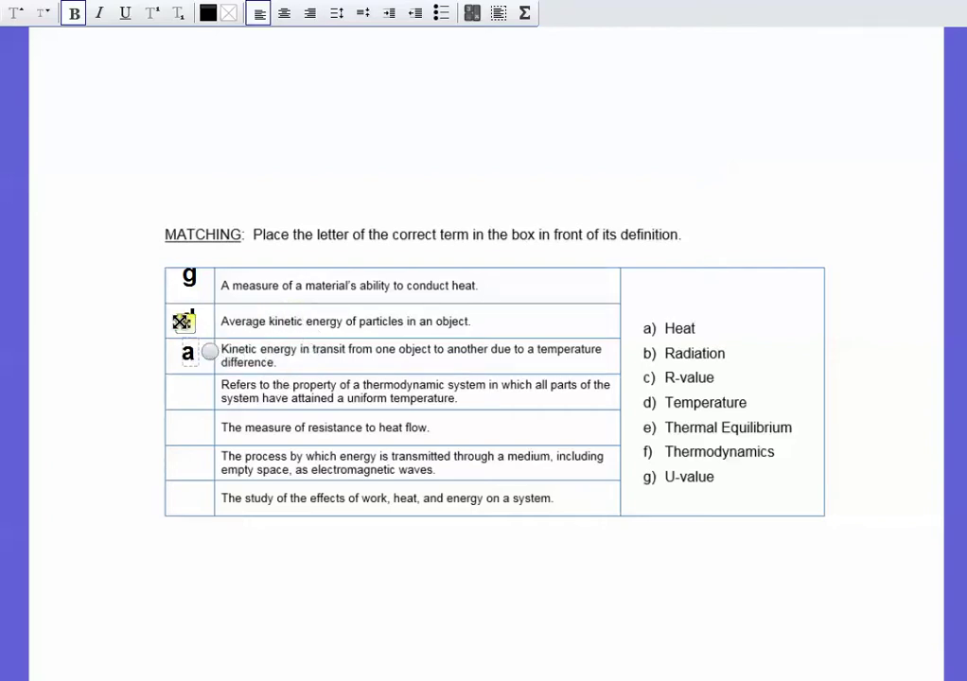
- Enter e and c in the fourth and fifth matching rows
{"action": "left_click", "coordinate": [189, 379]}
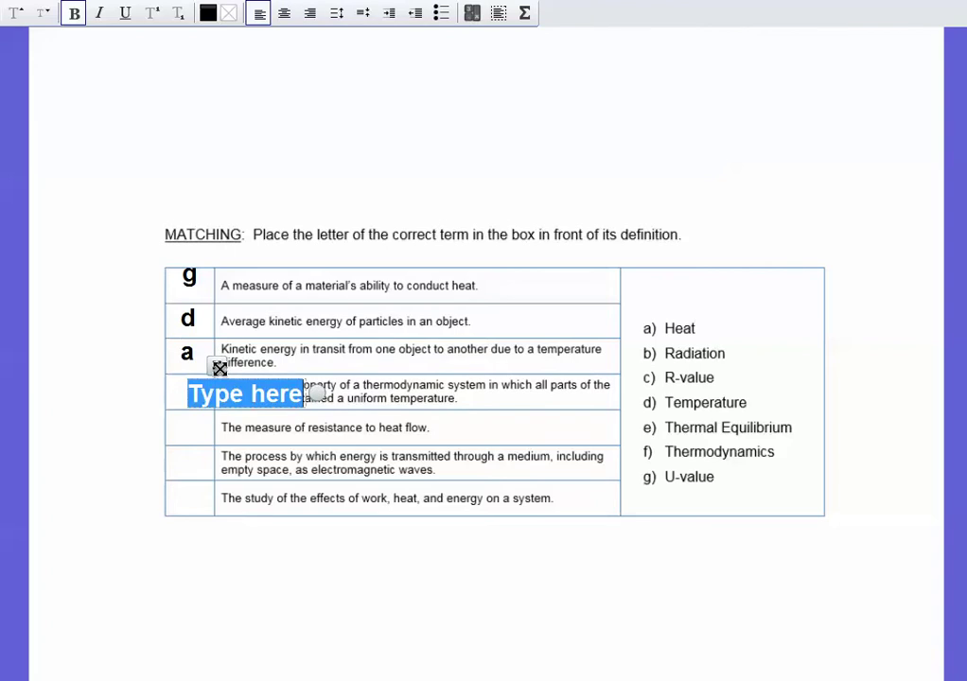
{"action": "mouse_move", "coordinate": [220, 368]}
{"action": "left_mouse_down"}
{"action": "mouse_move", "coordinate": [217, 419]}
{"action": "mouse_move", "coordinate": [215, 366]}
{"action": "left_mouse_up"}
{"action": "type", "text": "e"}
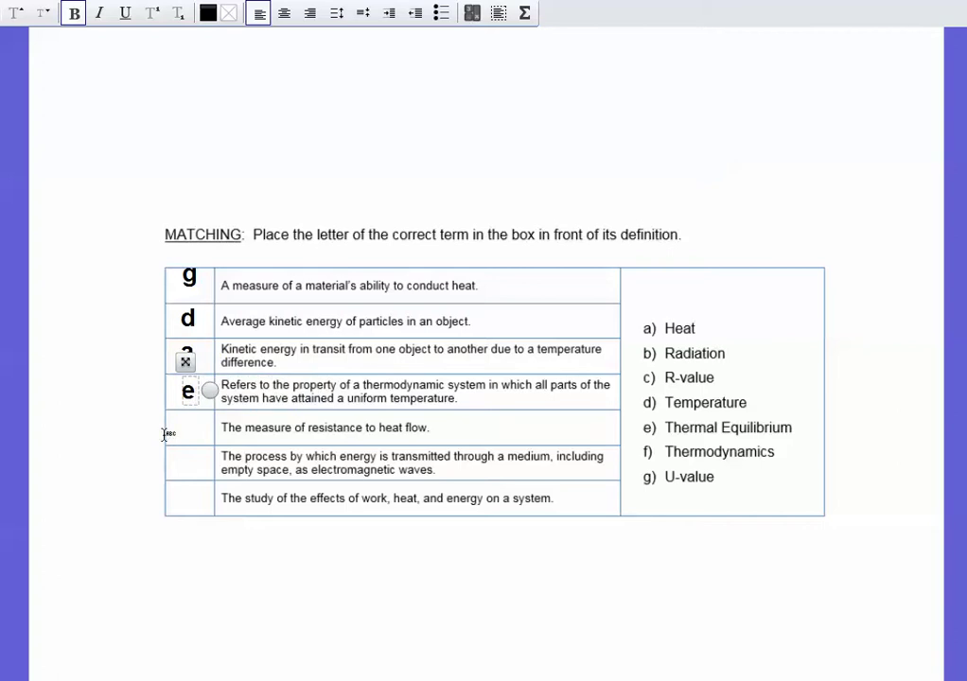
{"action": "left_click", "coordinate": [198, 423]}
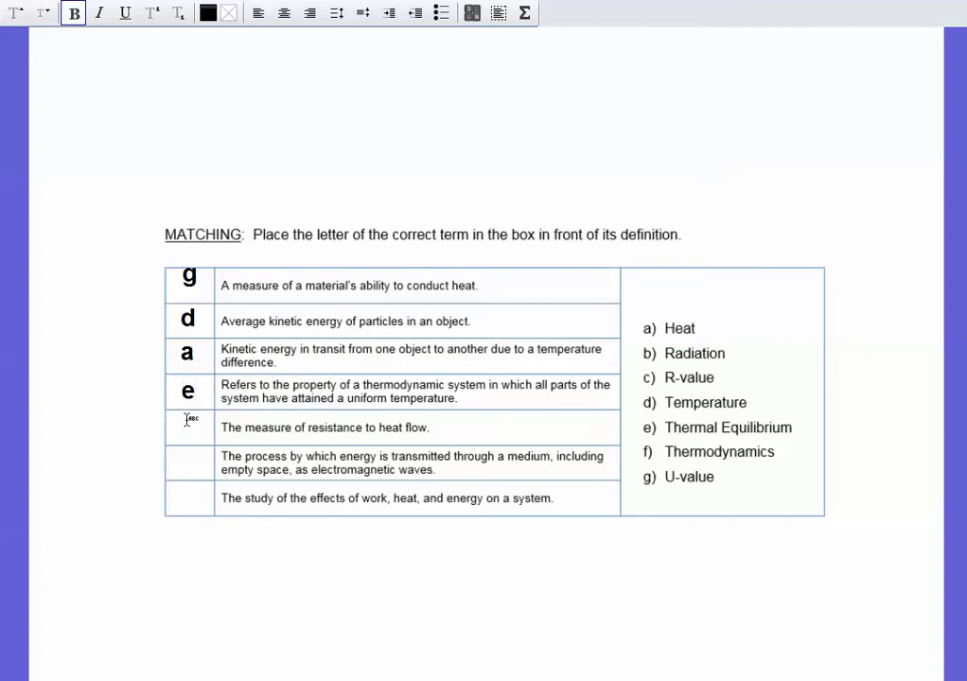
{"action": "left_click", "coordinate": [186, 419]}
{"action": "type", "text": "c"}
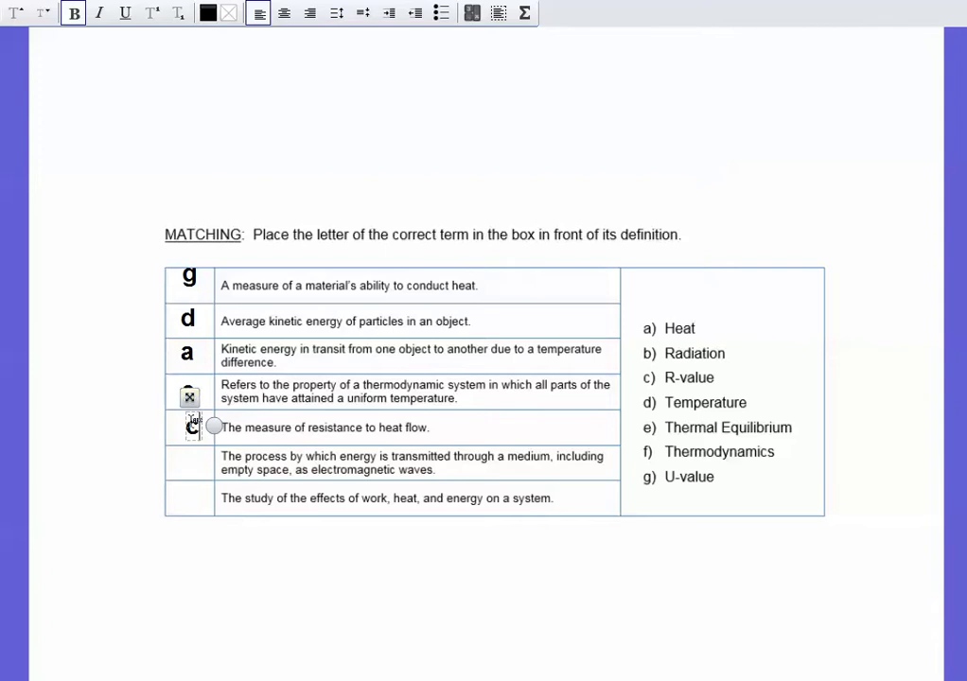
{"action": "left_click", "coordinate": [201, 454]}
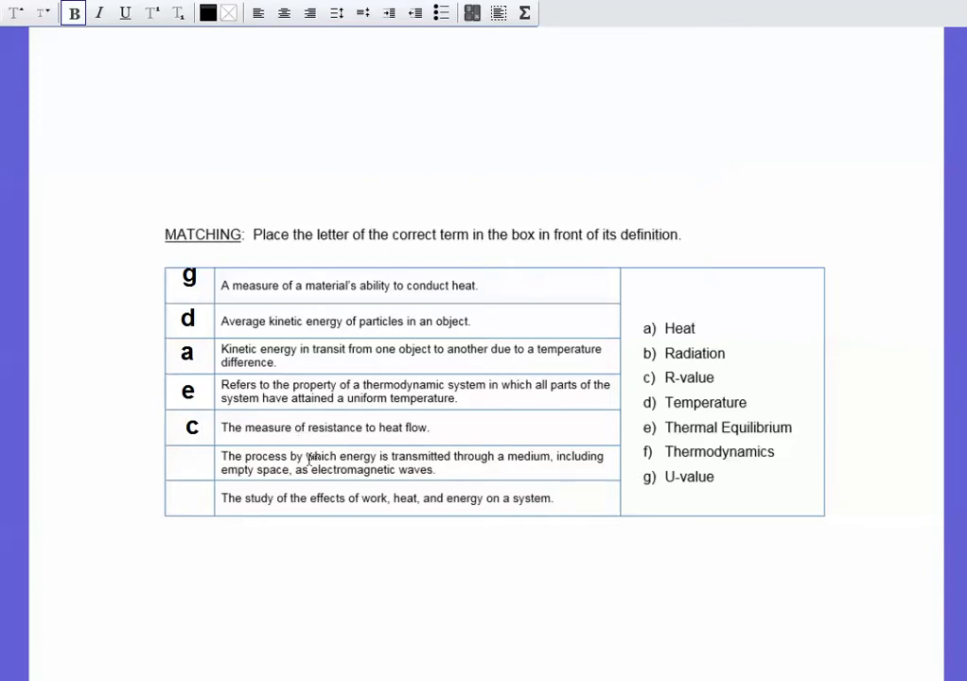
- Enter b and f in the last two rows, then go to the zinc problem page
{"action": "left_click", "coordinate": [193, 443]}
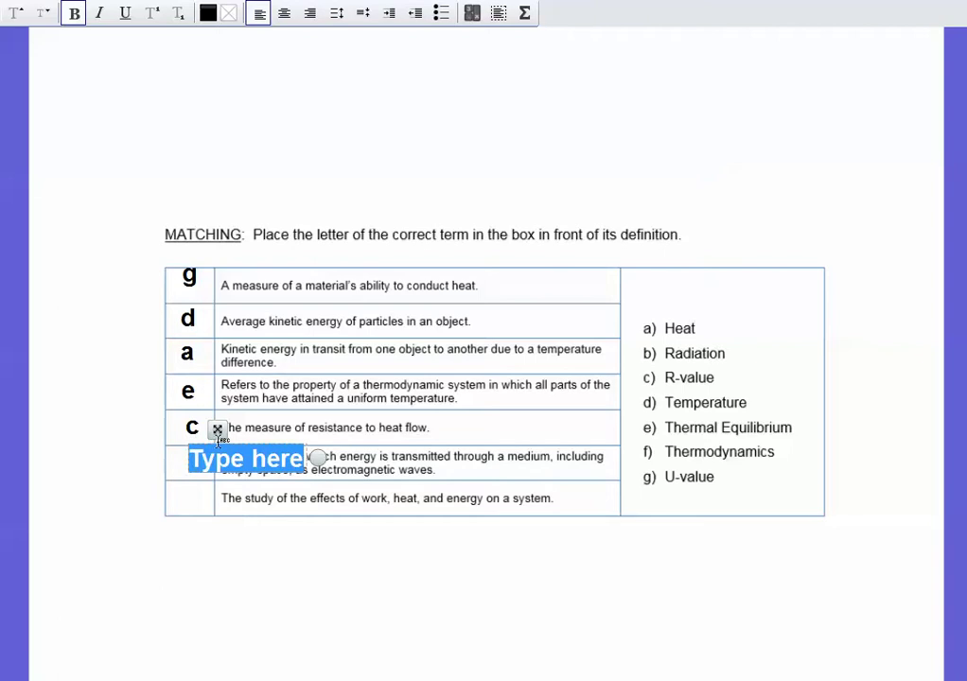
{"action": "type", "text": "b"}
{"action": "left_click", "coordinate": [216, 429]}
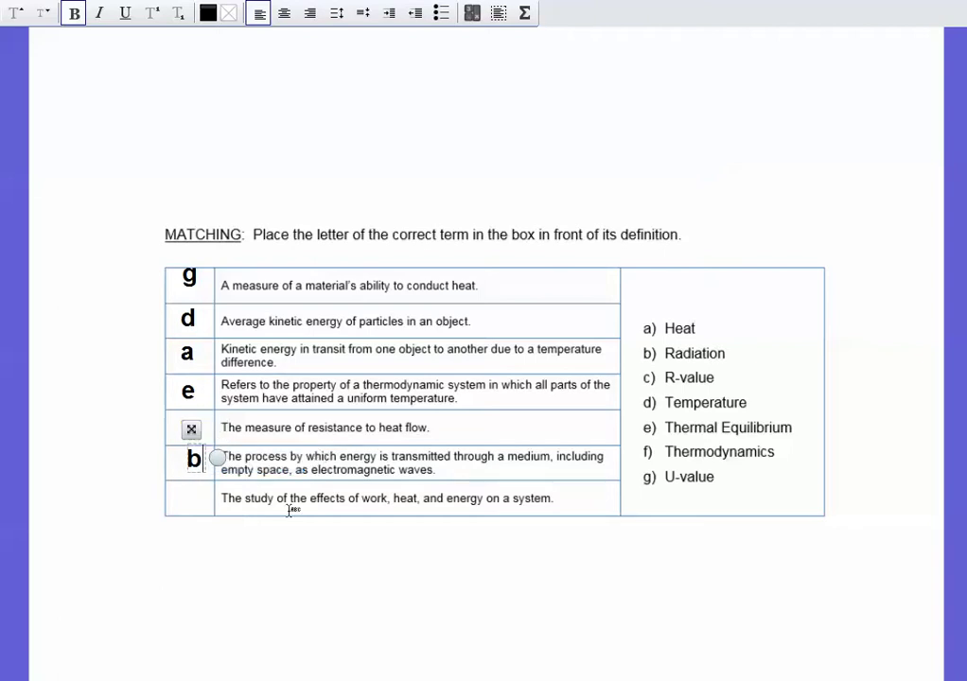
{"action": "left_click", "coordinate": [192, 492]}
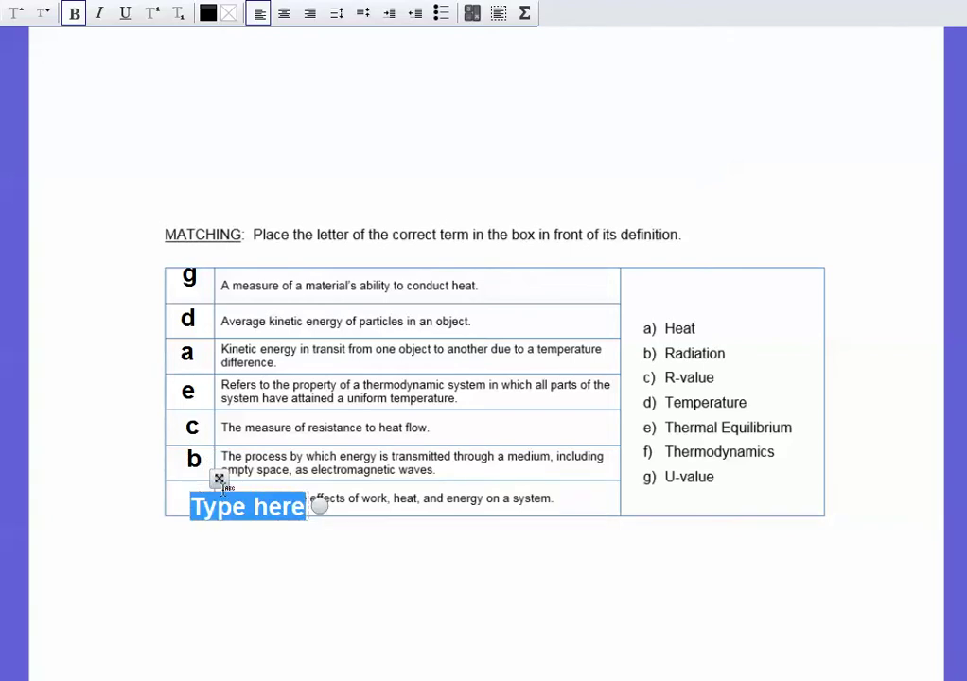
{"action": "type", "text": "f"}
{"action": "left_click_drag", "start_coordinate": [190, 478], "coordinate": [192, 473]}
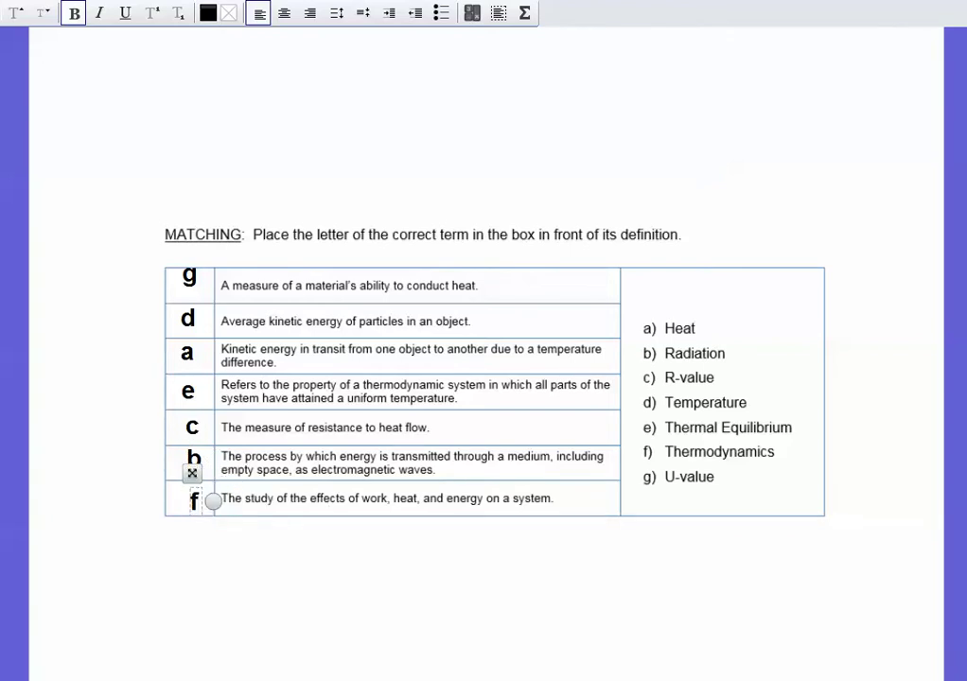
{"action": "left_click", "coordinate": [131, 117]}
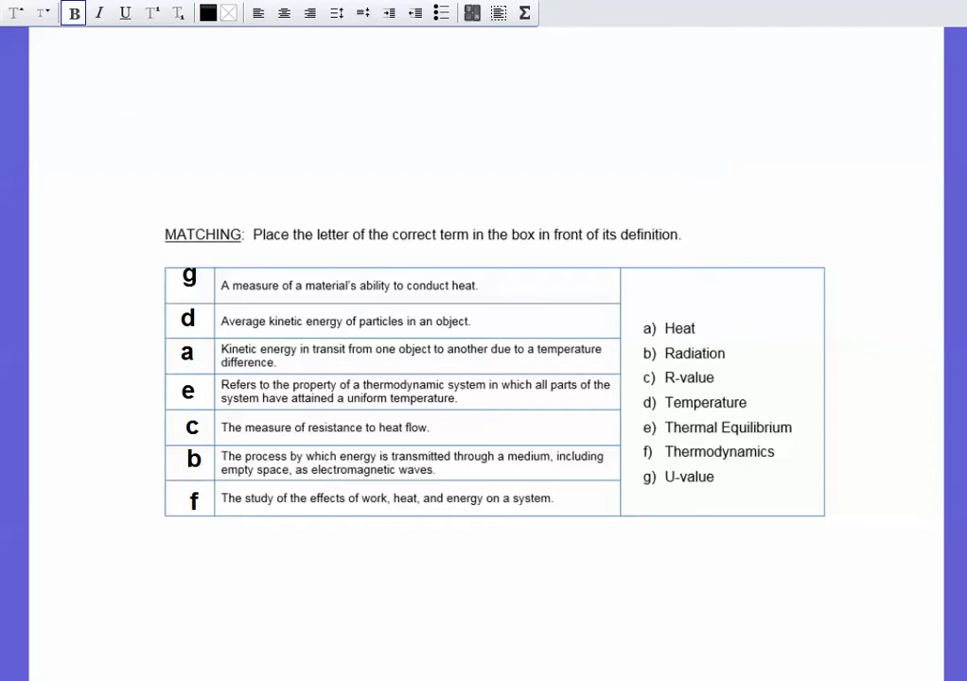
{"action": "key", "text": "Page_Down"}
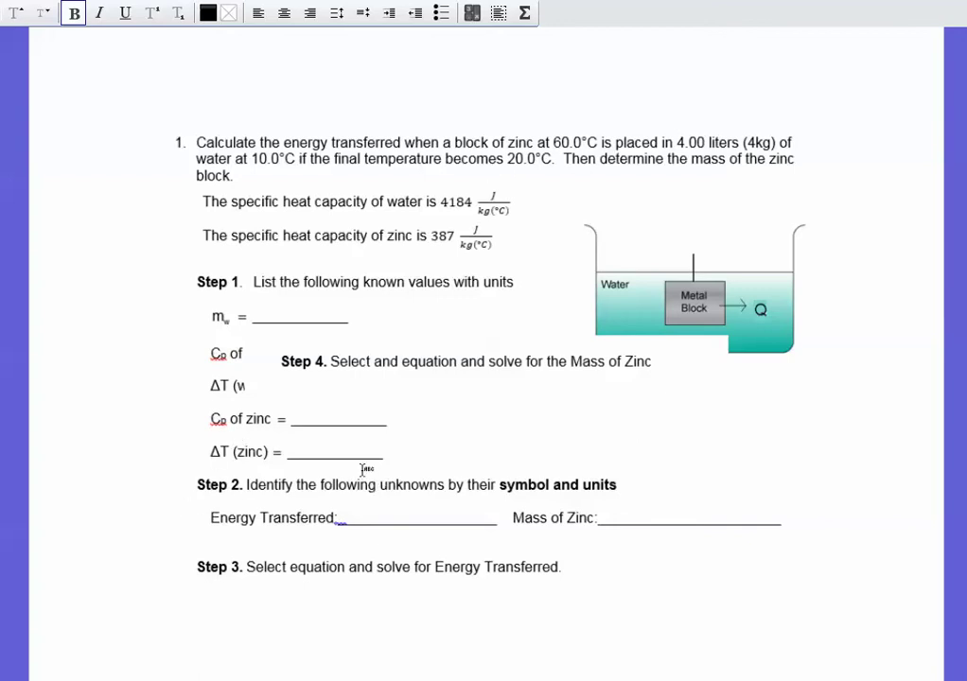
- Enter the water values: m_w 4 kg, Cp 4184 and ΔT 10
{"action": "left_click", "coordinate": [272, 303]}
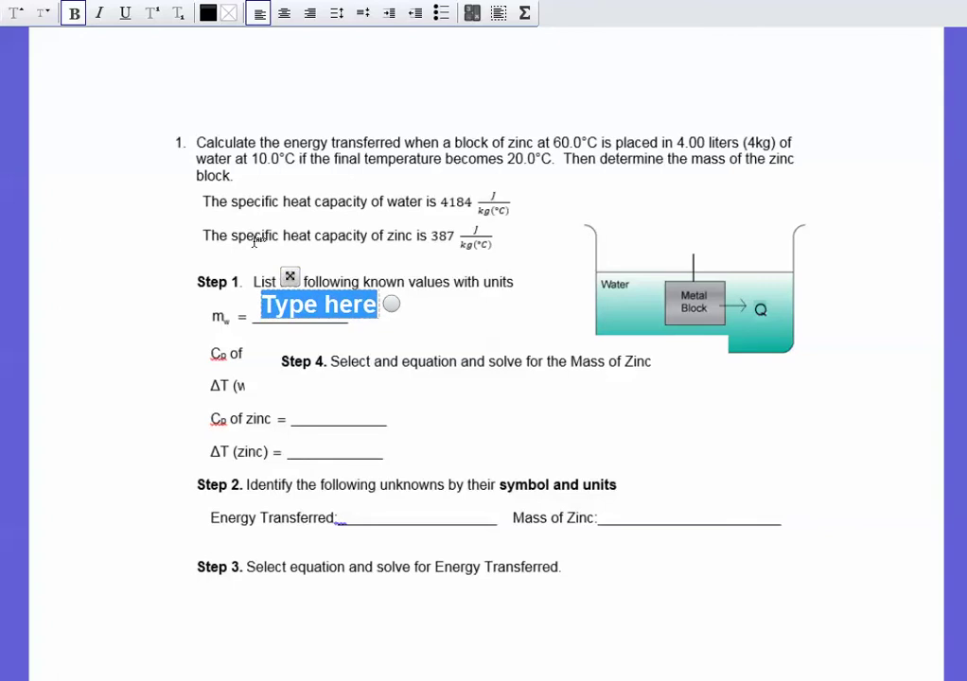
{"action": "type", "text": "4 kg"}
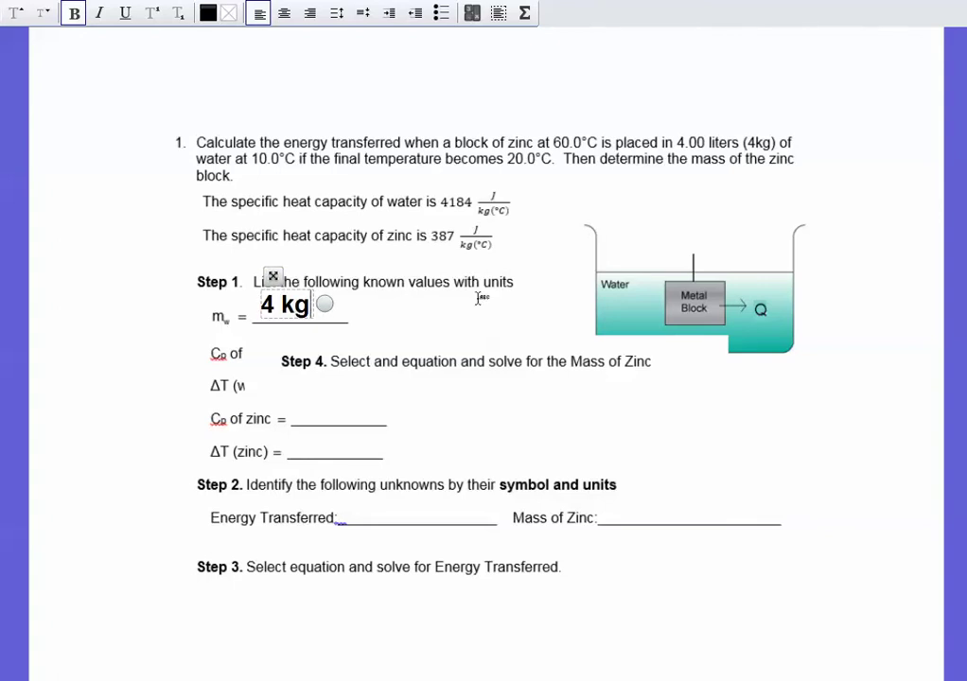
{"action": "left_click", "coordinate": [438, 359]}
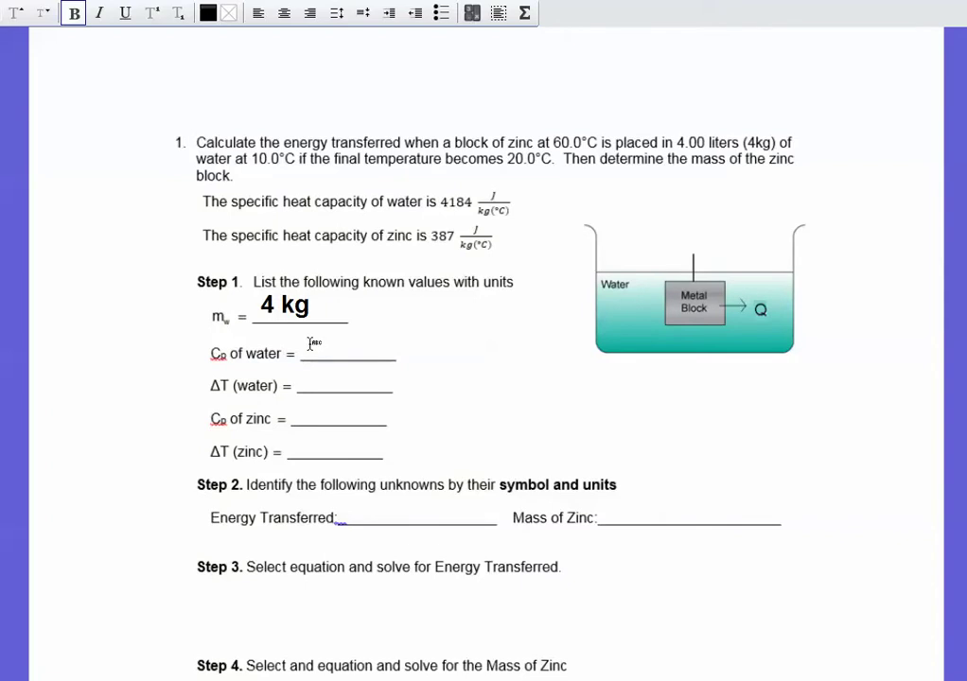
{"action": "left_click", "coordinate": [312, 343]}
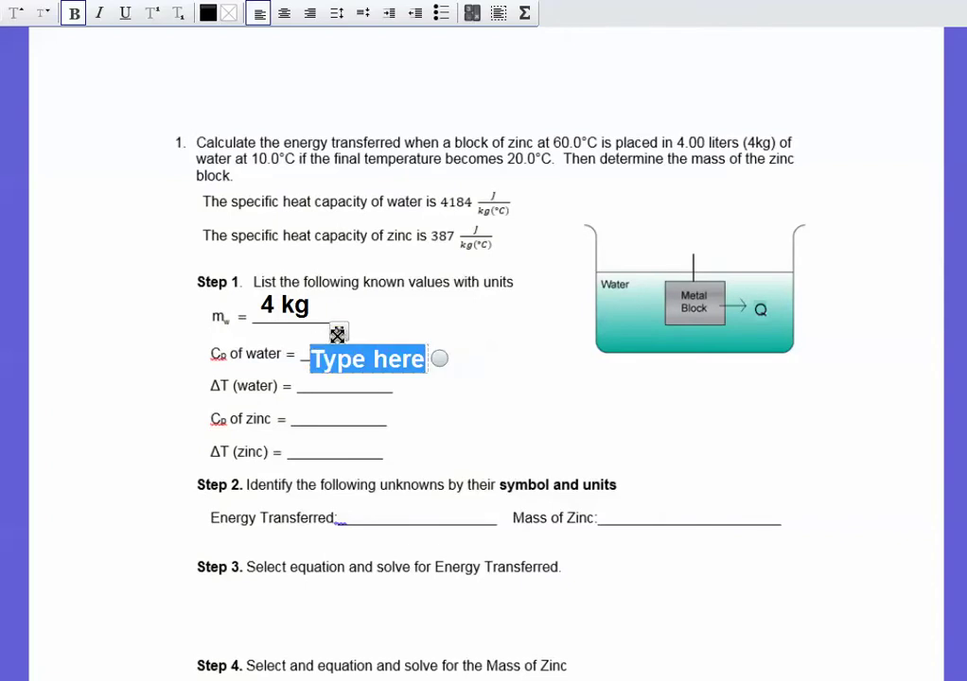
{"action": "type", "text": "4184"}
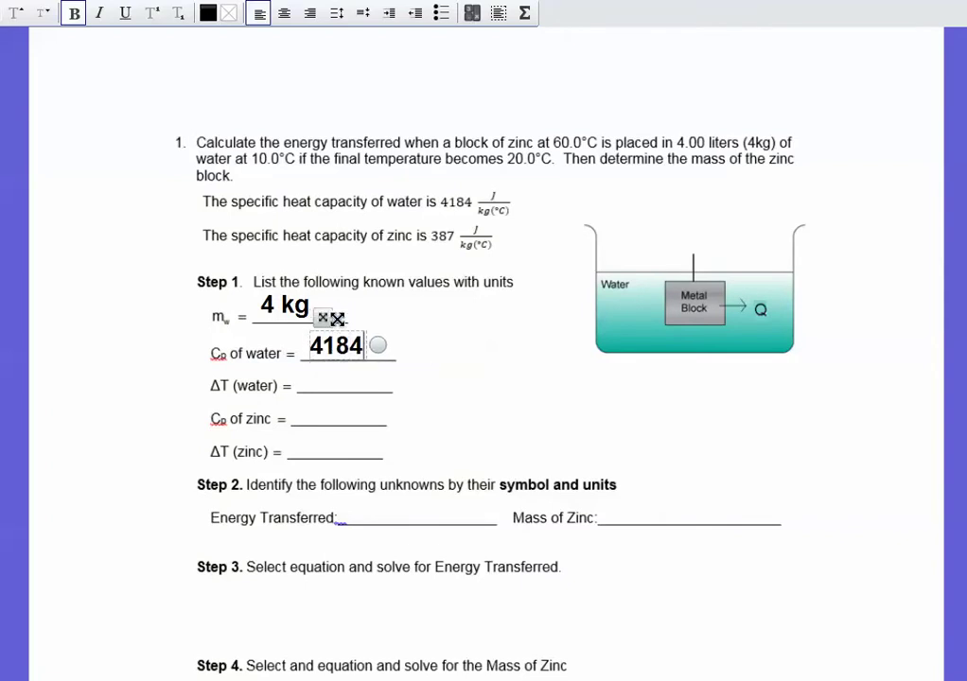
{"action": "left_click", "coordinate": [342, 385]}
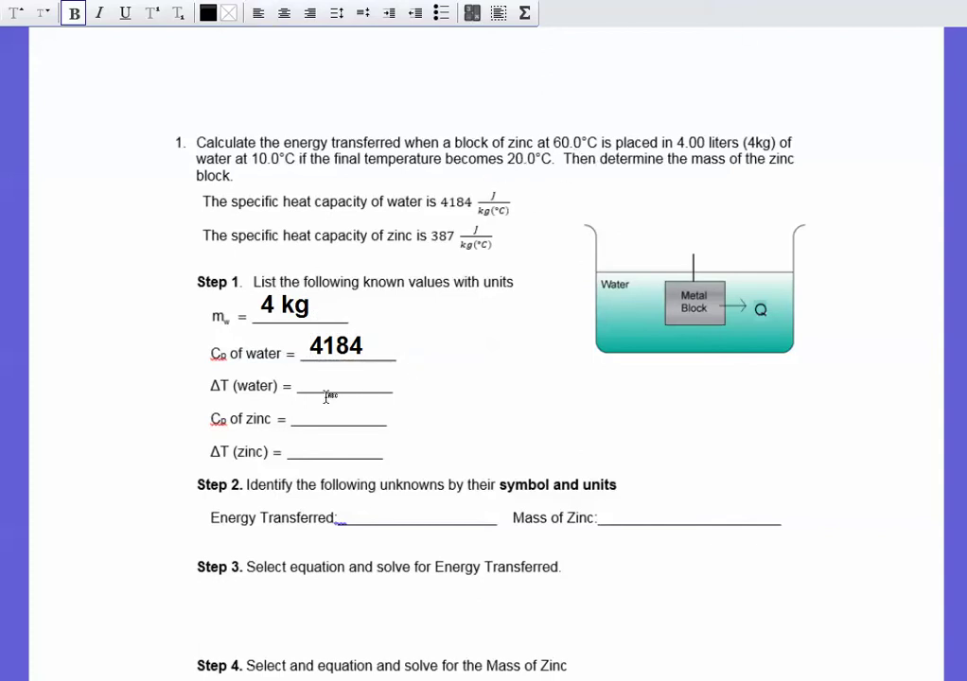
{"action": "left_click", "coordinate": [307, 372]}
{"action": "type", "text": "10"}
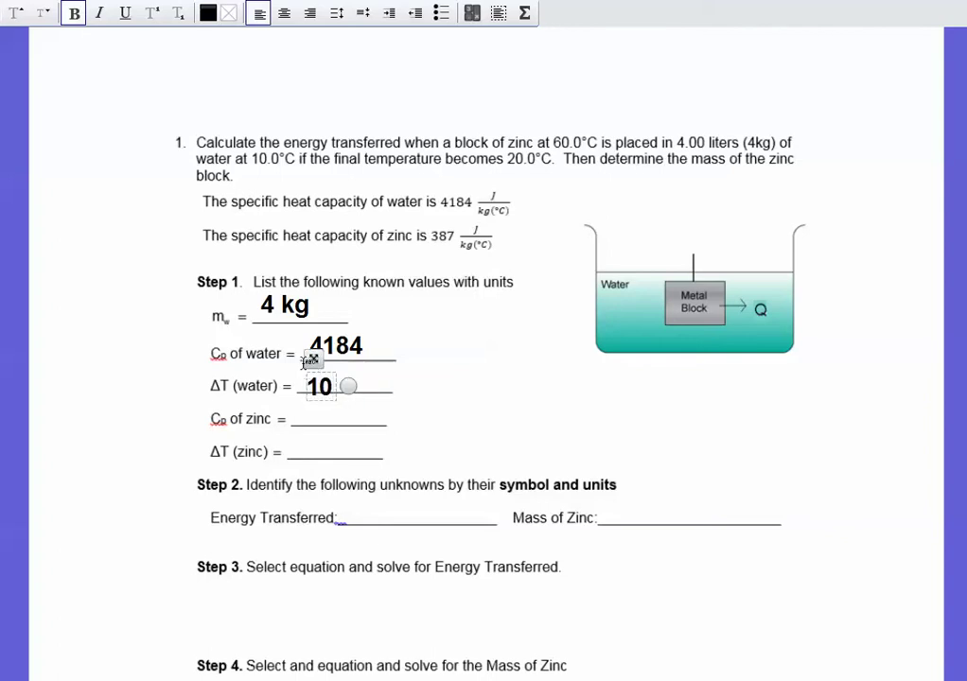
{"action": "left_click_drag", "start_coordinate": [313, 352], "coordinate": [327, 350]}
{"action": "left_click", "coordinate": [305, 414]}
- Enter the zinc values: Cp 387 and ΔT -40
{"action": "left_click", "coordinate": [307, 411]}
{"action": "type", "text": "387"}
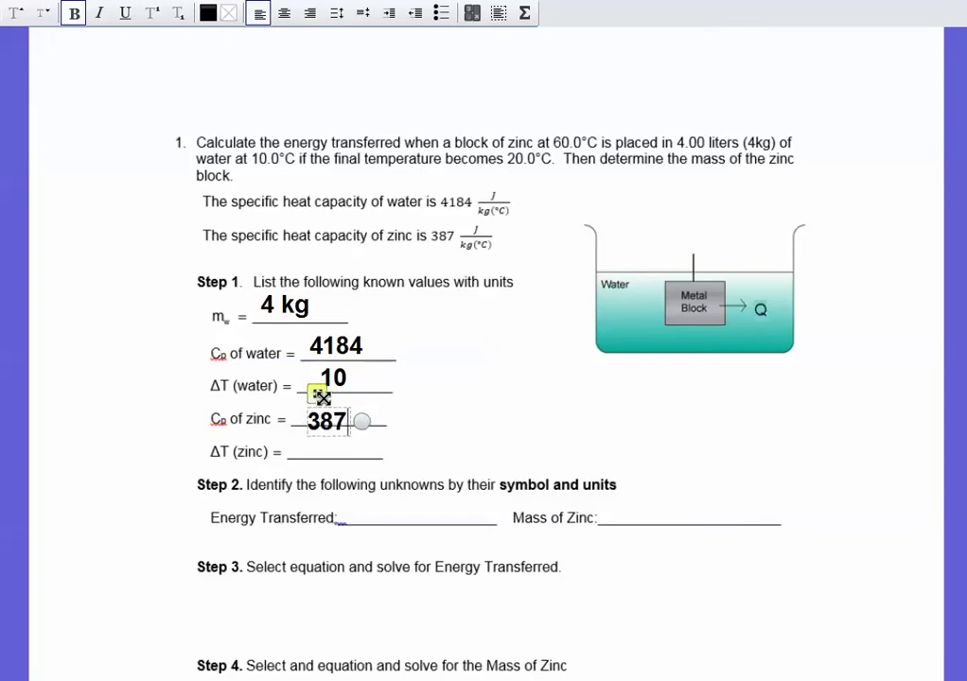
{"action": "left_click_drag", "start_coordinate": [320, 395], "coordinate": [317, 386]}
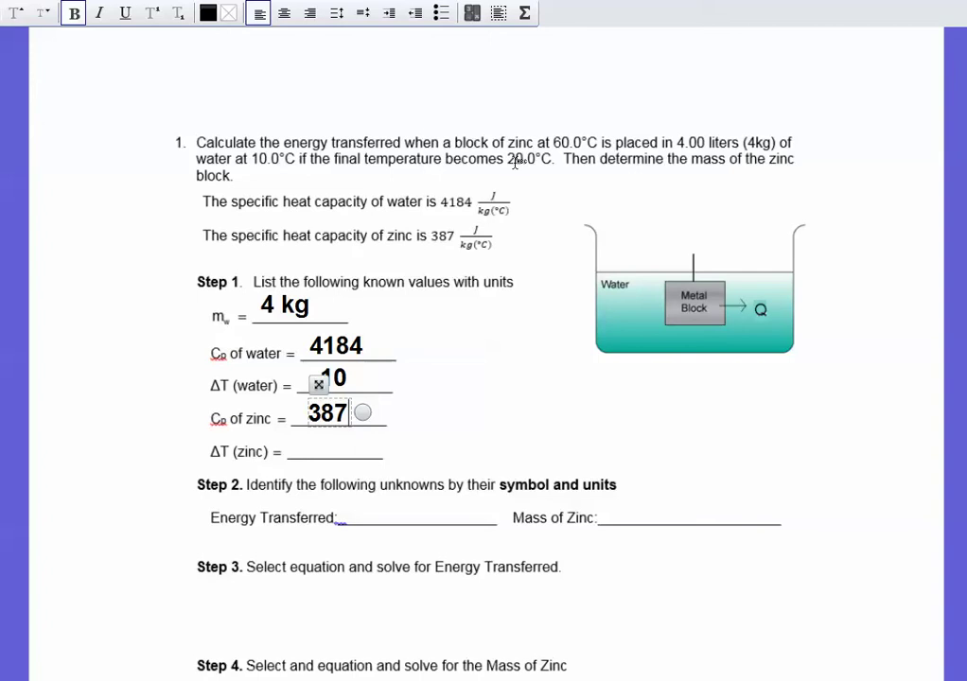
{"action": "left_click", "coordinate": [306, 438]}
{"action": "left_click", "coordinate": [307, 438]}
{"action": "type", "text": "-40"}
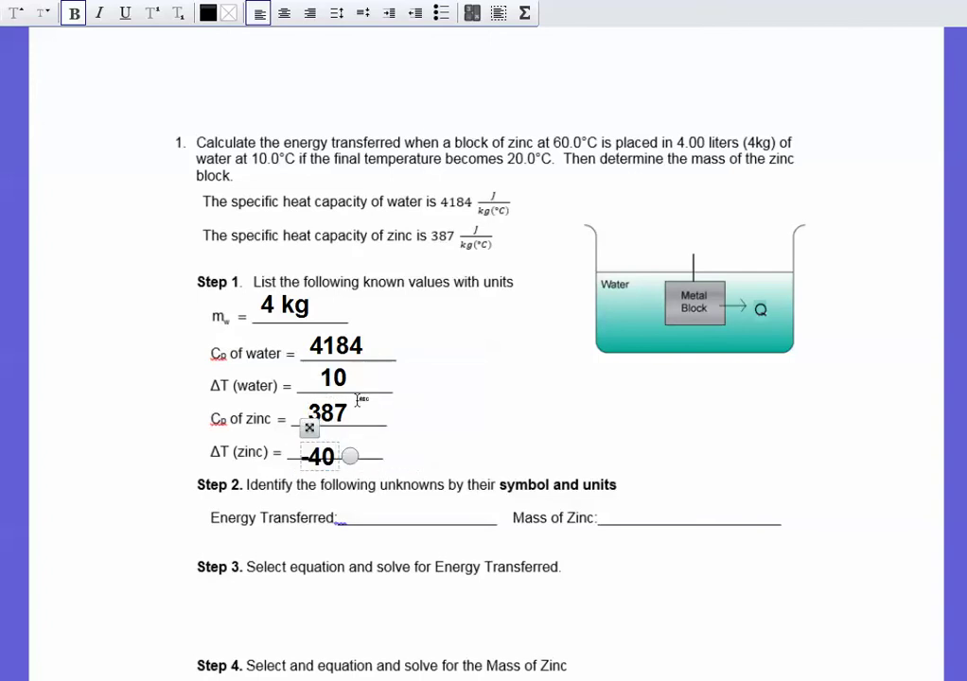
{"action": "left_click_drag", "start_coordinate": [314, 429], "coordinate": [306, 412]}
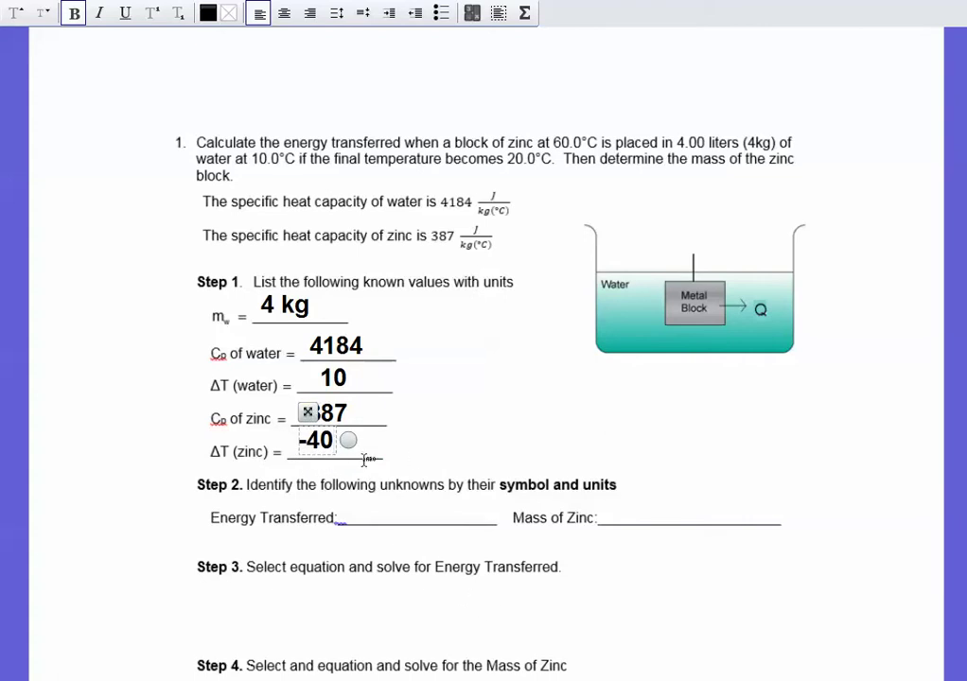
- Write Q on the Energy Transferred blank
{"action": "left_click", "coordinate": [400, 509]}
{"action": "type", "text": "q"}
{"action": "key", "text": "BackSpace"}
{"action": "type", "text": "Q"}
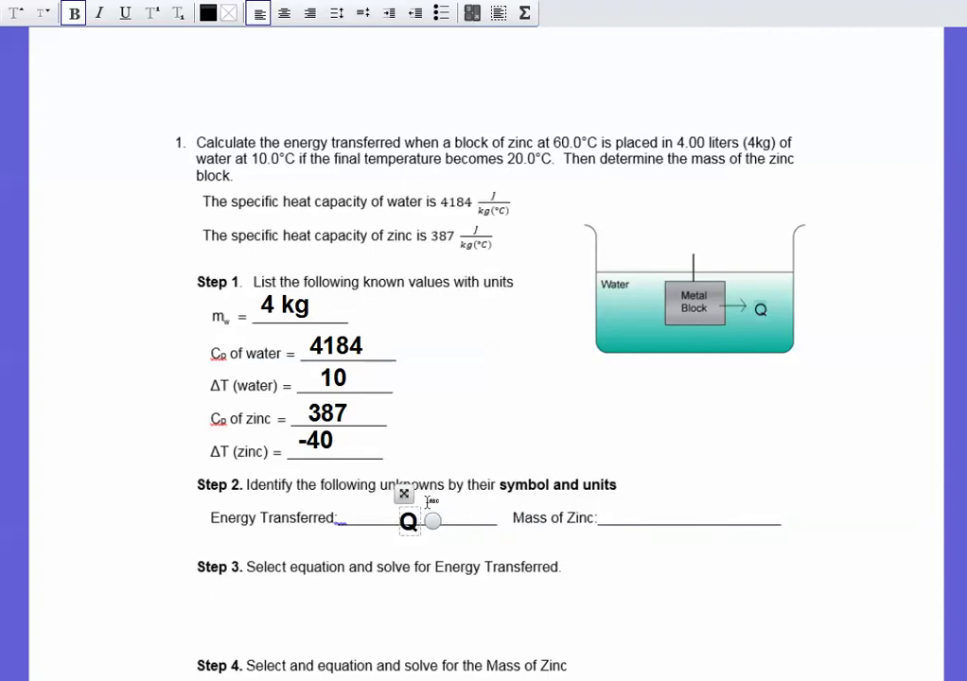
- Align Q on its line and enter m with subscript z in the Mass of Zinc blank
{"action": "left_click_drag", "start_coordinate": [433, 520], "coordinate": [430, 511]}
{"action": "left_click", "coordinate": [641, 509]}
{"action": "left_click", "coordinate": [641, 509]}
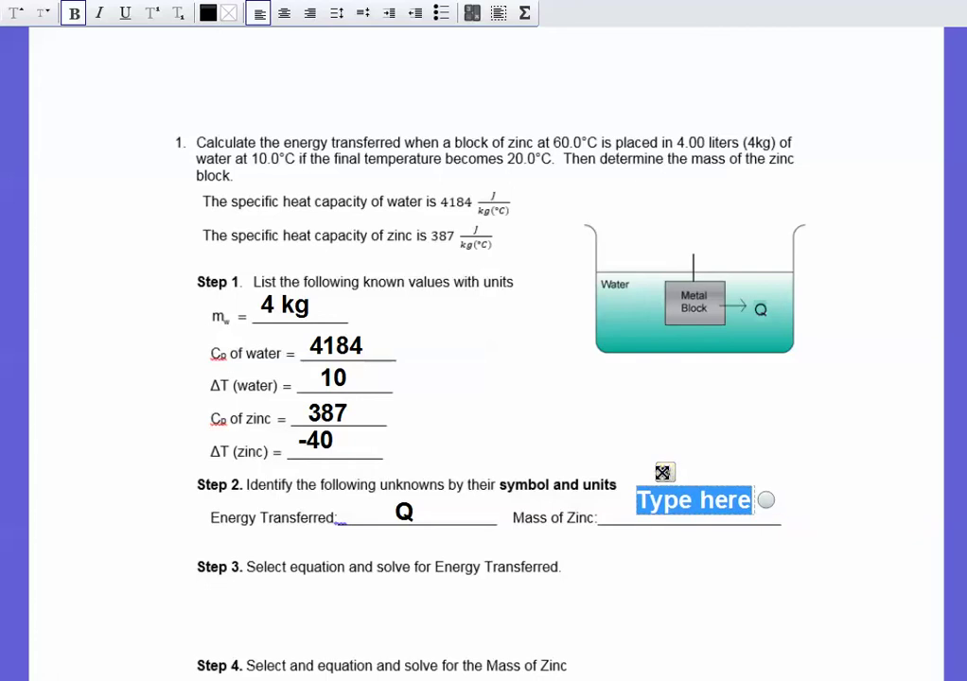
{"action": "type", "text": "m"}
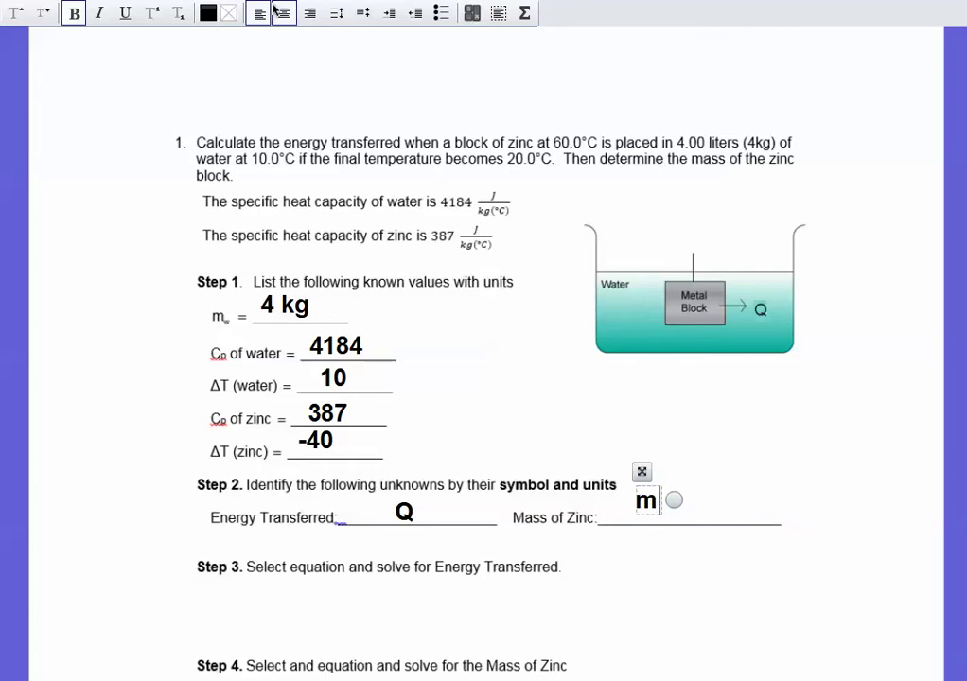
{"action": "left_click", "coordinate": [177, 13]}
{"action": "type", "text": "z"}
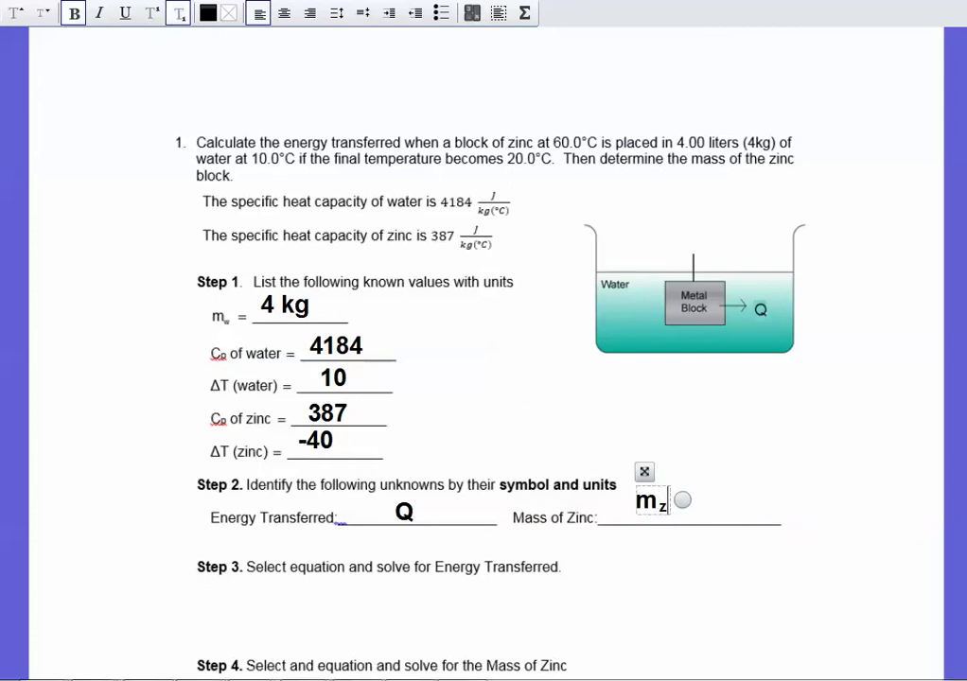
{"action": "left_click", "coordinate": [286, 630]}
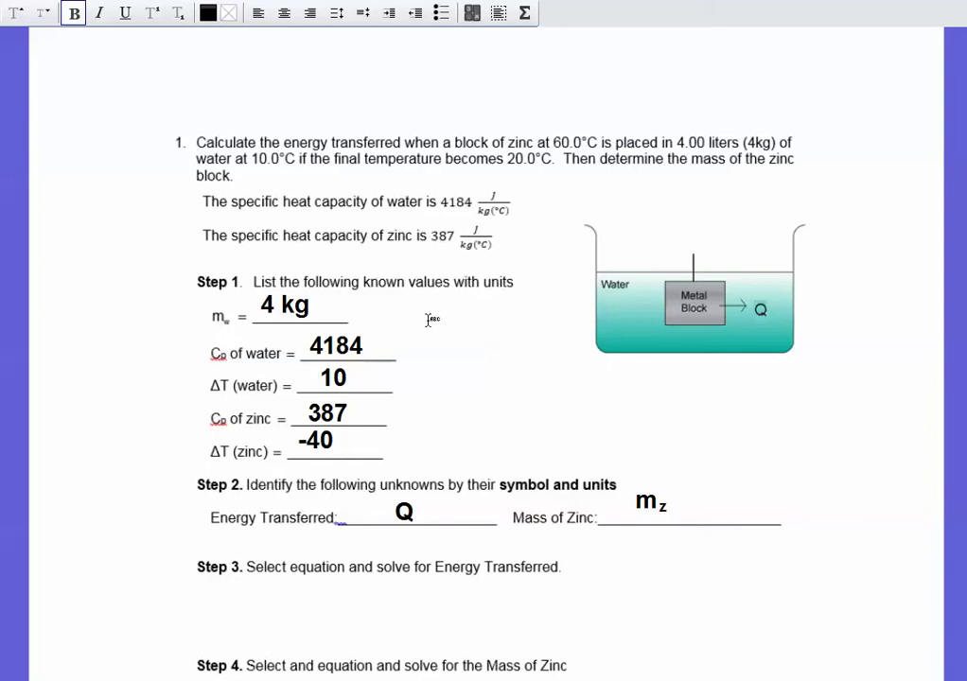
- Under Step 3, write 'Q = mc(change in T) = 4*4184*10'
{"action": "left_click", "coordinate": [250, 593]}
{"action": "type", "text": "Q = mc"}
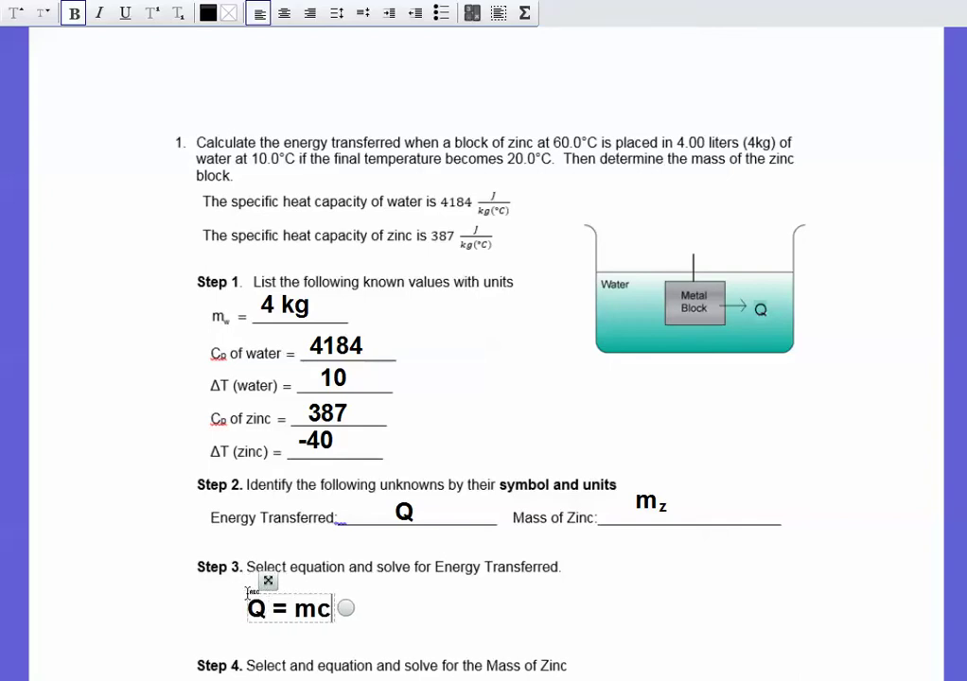
{"action": "type", "text": "(change in"}
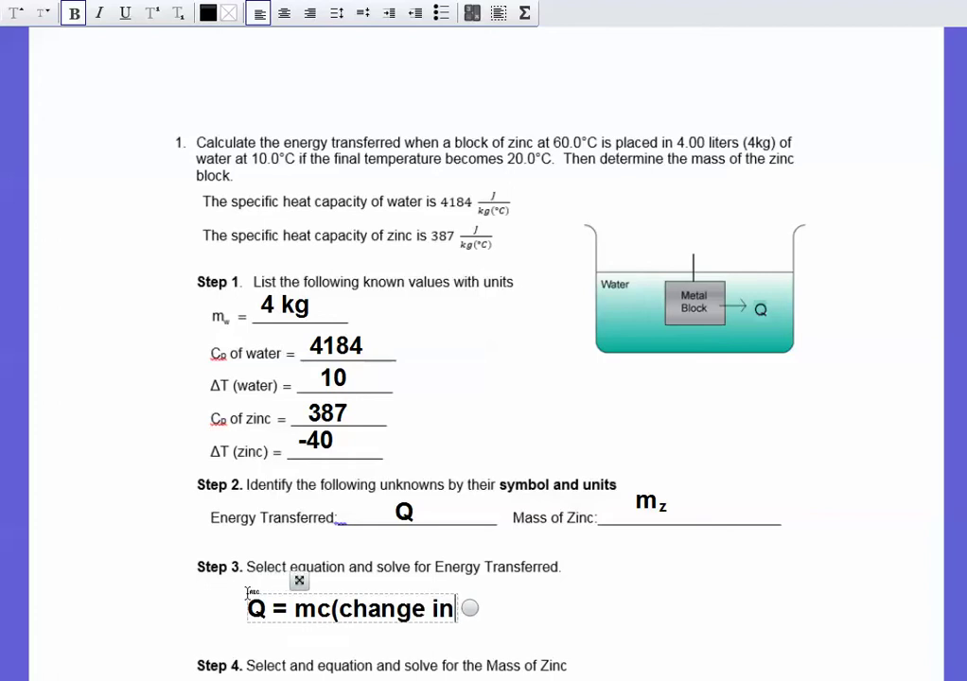
{"action": "type", "text": " T)"}
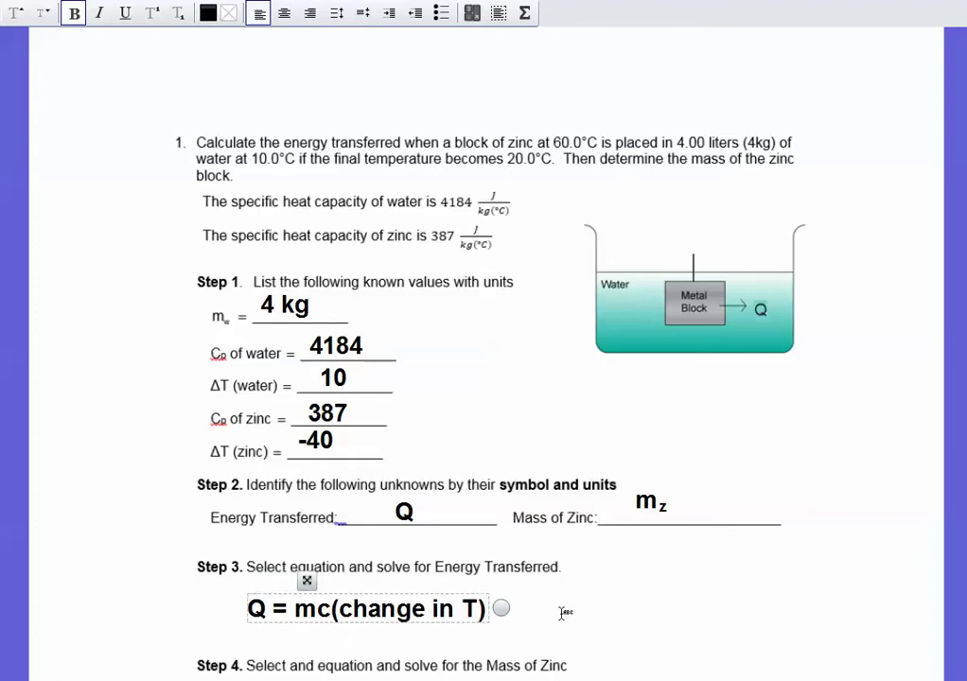
{"action": "type", "text": " = "}
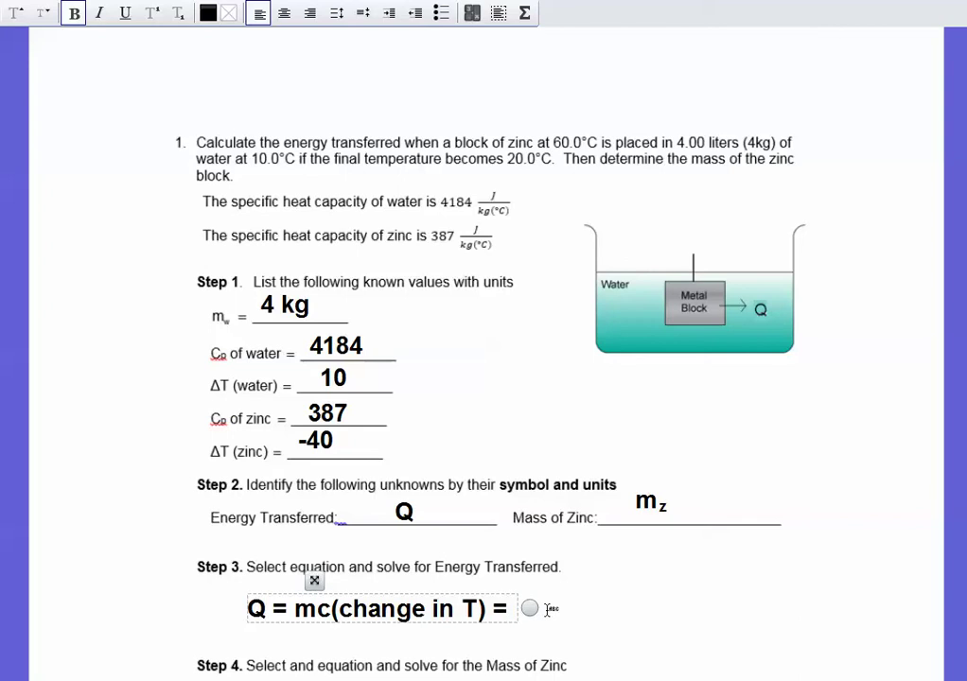
{"action": "type", "text": "4*418"}
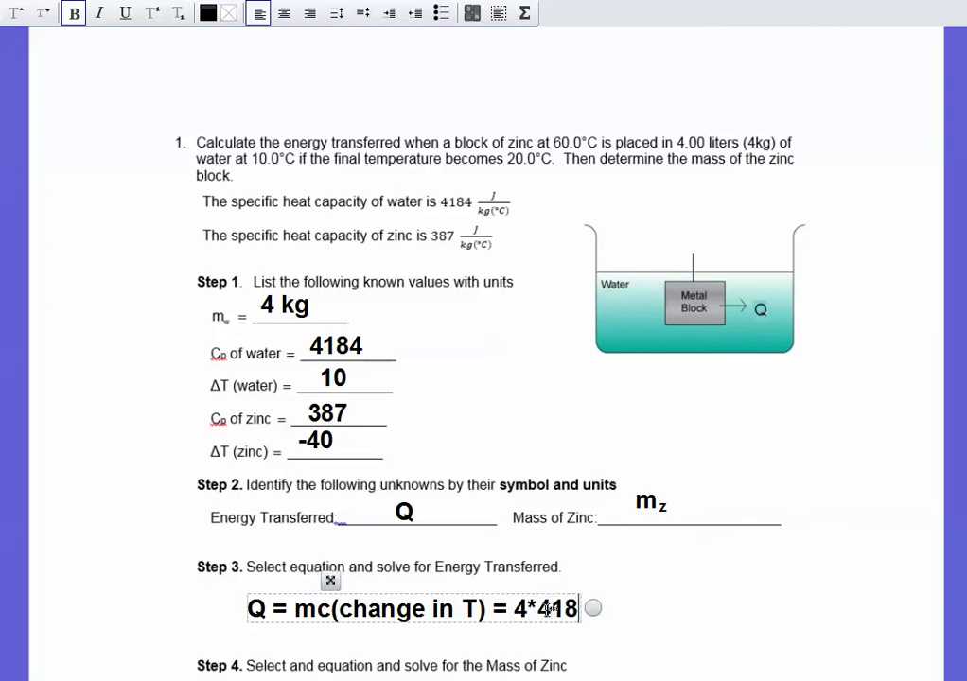
{"action": "type", "text": "4*10"}
- Compute 4×4184×10 in Calculator and move it off the worksheet
{"action": "key", "text": "alt+Tab"}
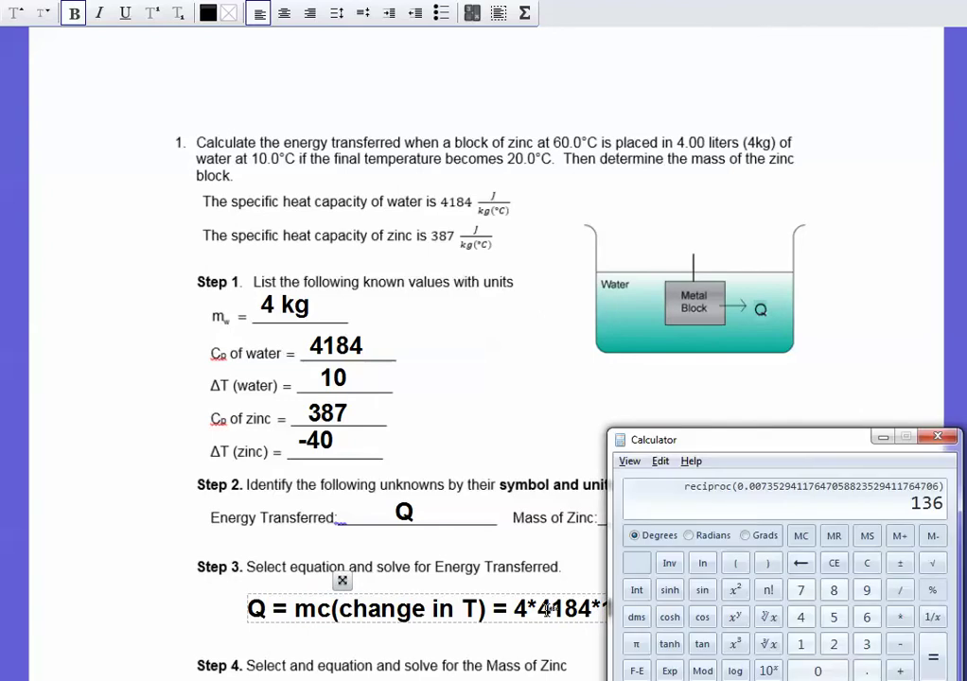
{"action": "type", "text": "4 *4184*"}
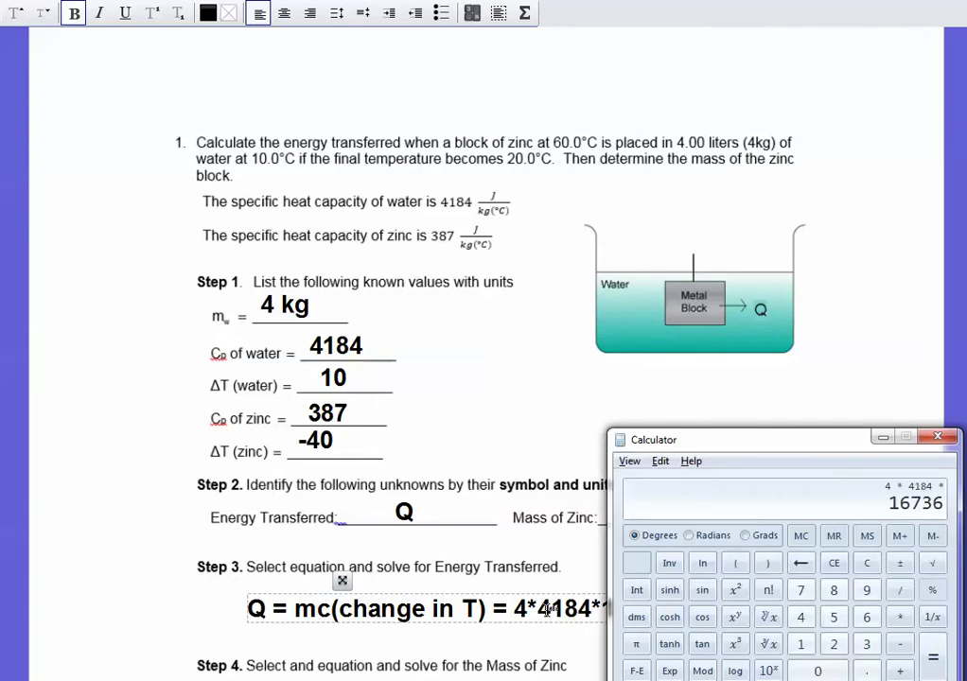
{"action": "type", "text": "10"}
{"action": "key", "text": "Return"}
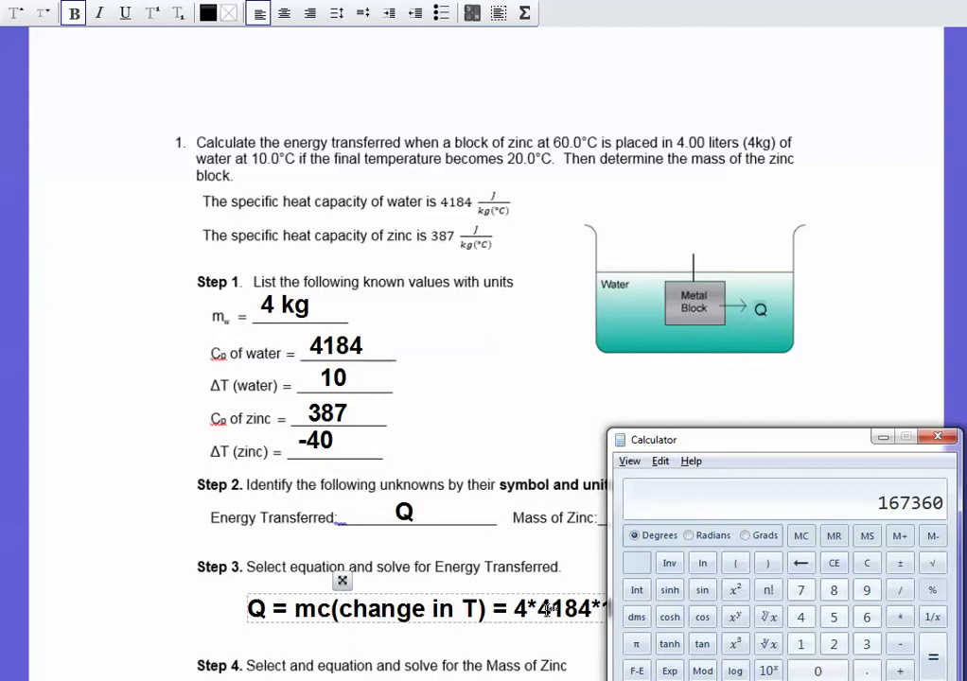
{"action": "left_click_drag", "start_coordinate": [805, 440], "coordinate": [830, 210]}
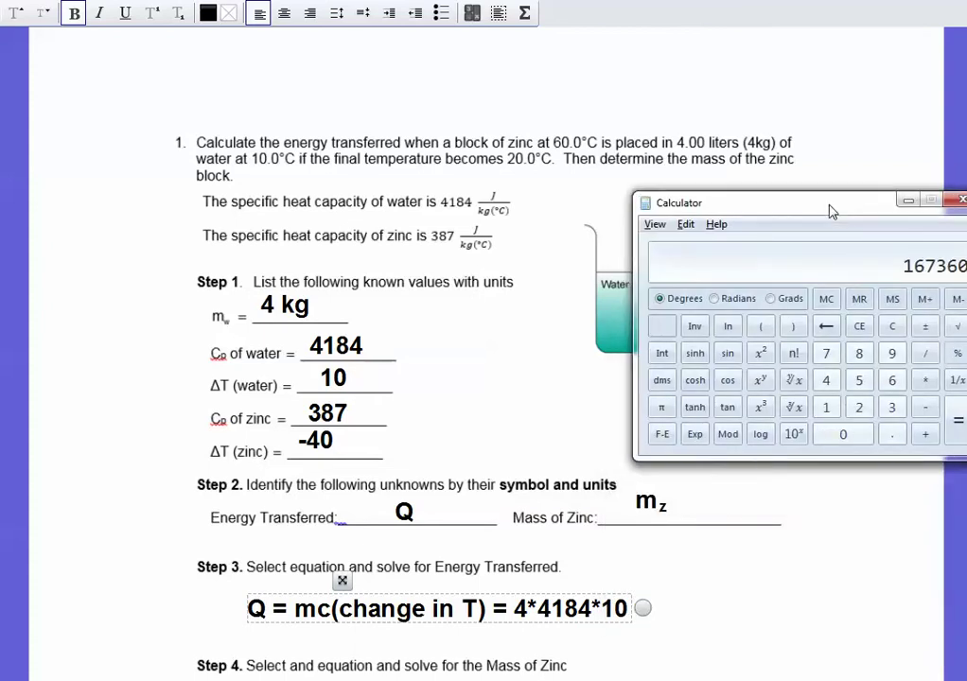
{"action": "left_click", "coordinate": [663, 602]}
- Add '= 167 kJ = 167,000 J' beside the Step 3 equation
{"action": "left_click", "coordinate": [659, 603]}
{"action": "key", "text": "BackSpace"}
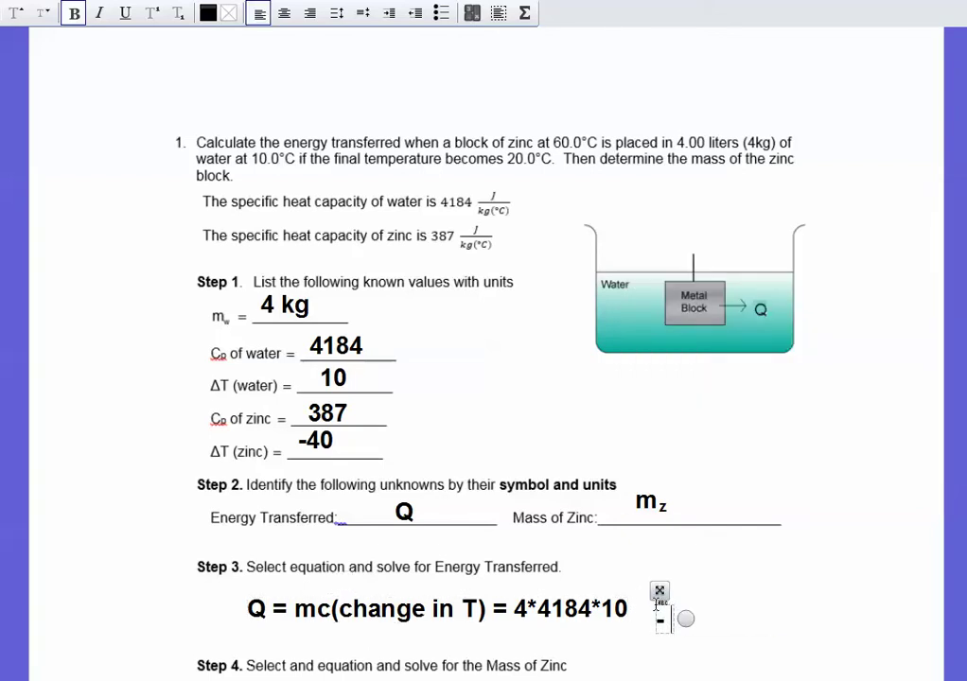
{"action": "type", "text": "= 1"}
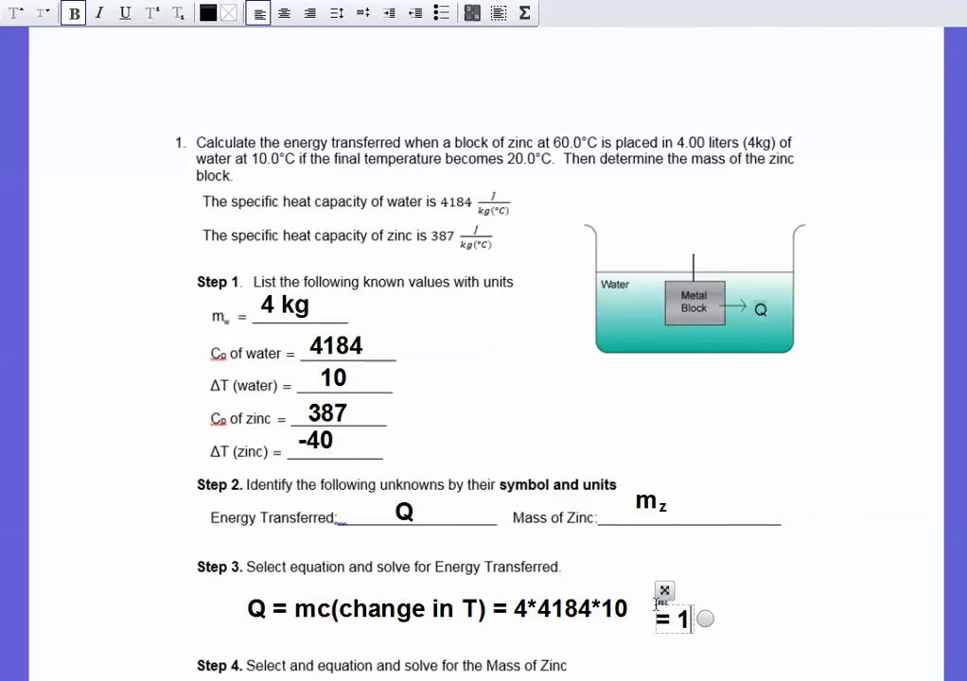
{"action": "type", "text": "67 kJ = 16"}
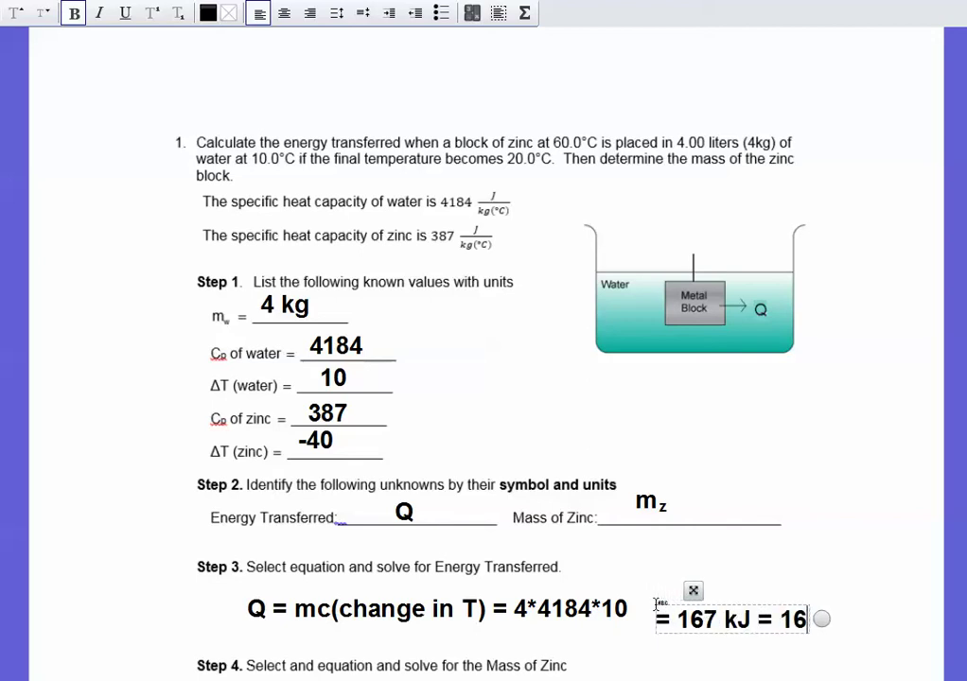
{"action": "type", "text": "7,0"}
{"action": "key", "text": "BackSpace"}
{"action": "type", "text": ",000 J"}
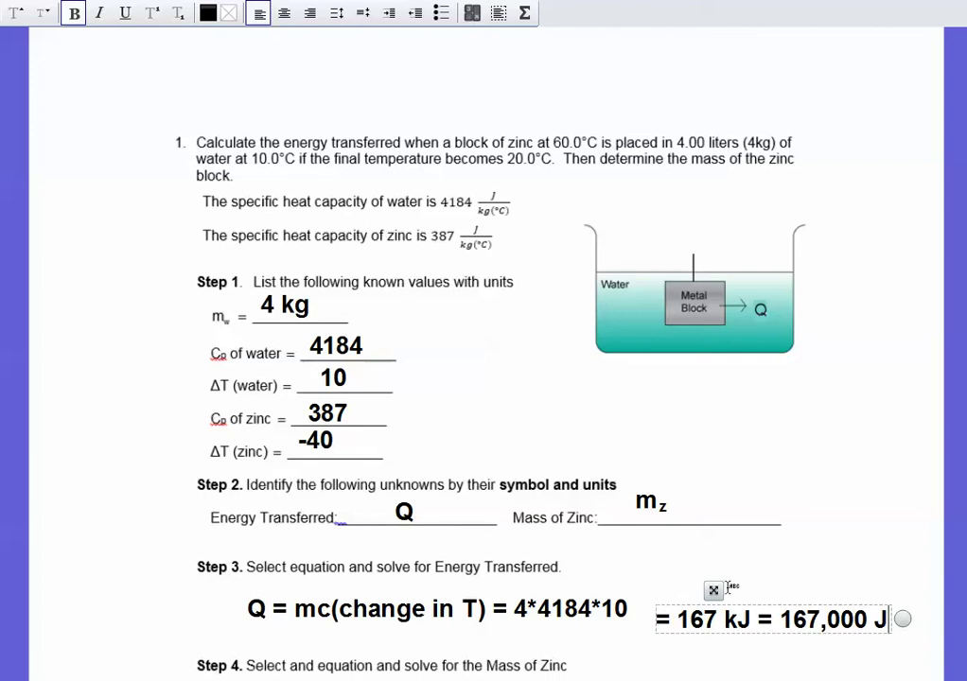
{"action": "left_click_drag", "start_coordinate": [713, 590], "coordinate": [709, 578]}
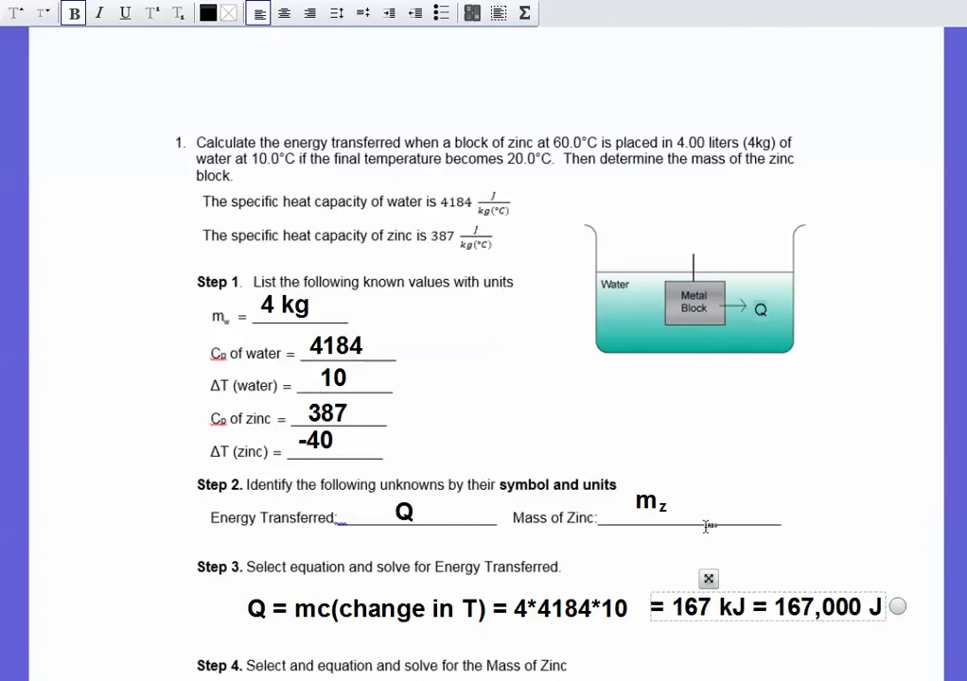
{"action": "left_click", "coordinate": [576, 616]}
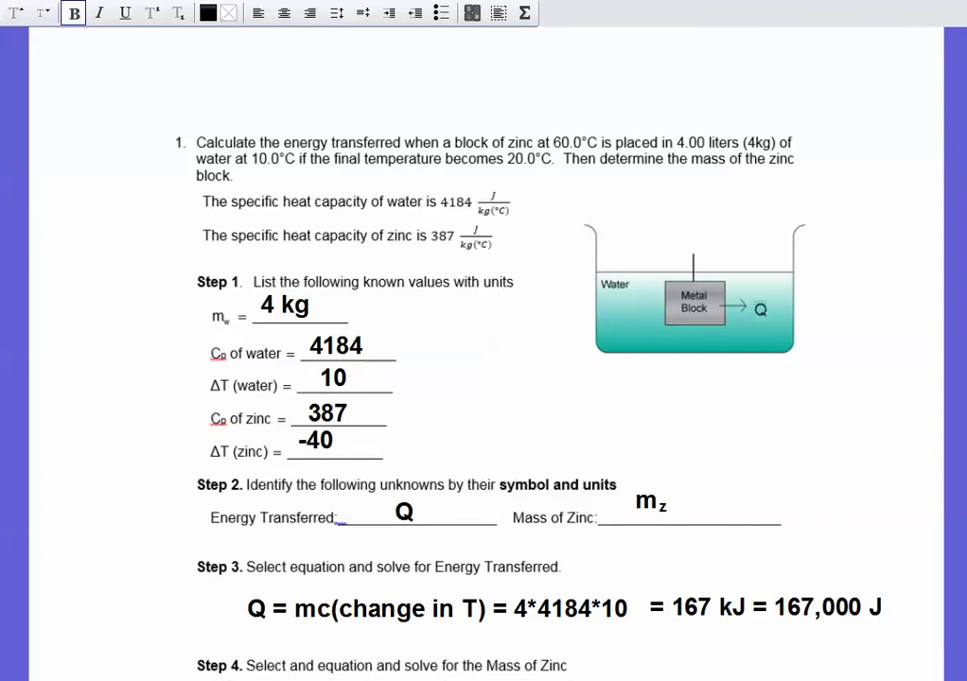
- Under Step 4, write 'Q = mc(change in T) ==> m = Q/(c*change in T)'
{"action": "scroll", "coordinate": [442, 493], "scroll_direction": "down", "scroll_amount": 2}
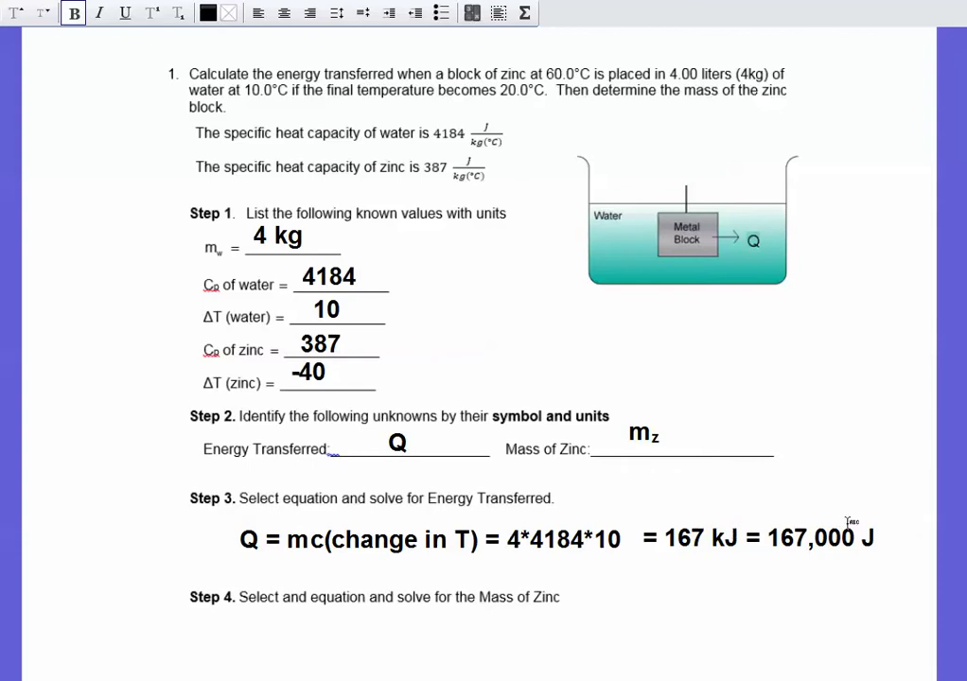
{"action": "left_click", "coordinate": [216, 622]}
{"action": "type", "text": "Q = mc"}
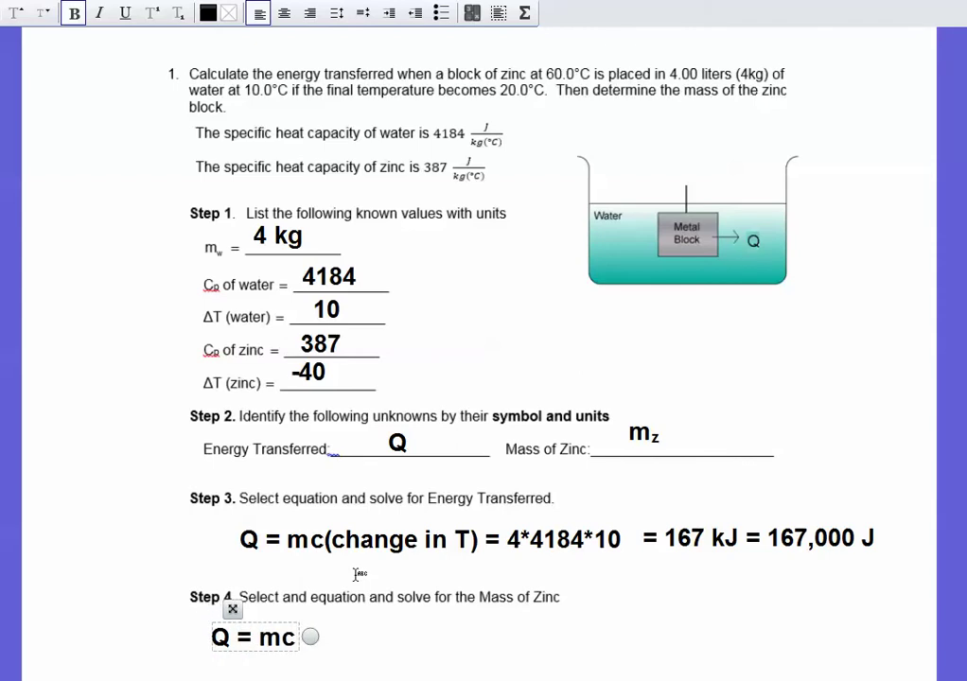
{"action": "type", "text": "(change in T)"}
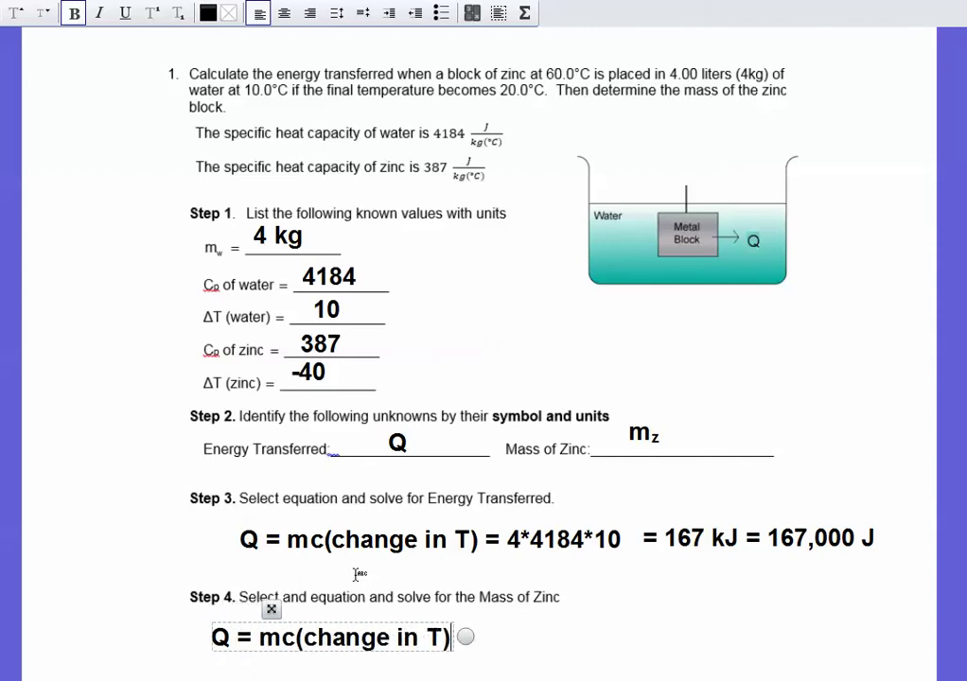
{"action": "type", "text": " ==> m = Q/)(c"}
{"action": "key", "text": "BackSpace"}
{"action": "key", "text": "BackSpace"}
{"action": "key", "text": "BackSpace"}
{"action": "type", "text": "(c*change in T)"}
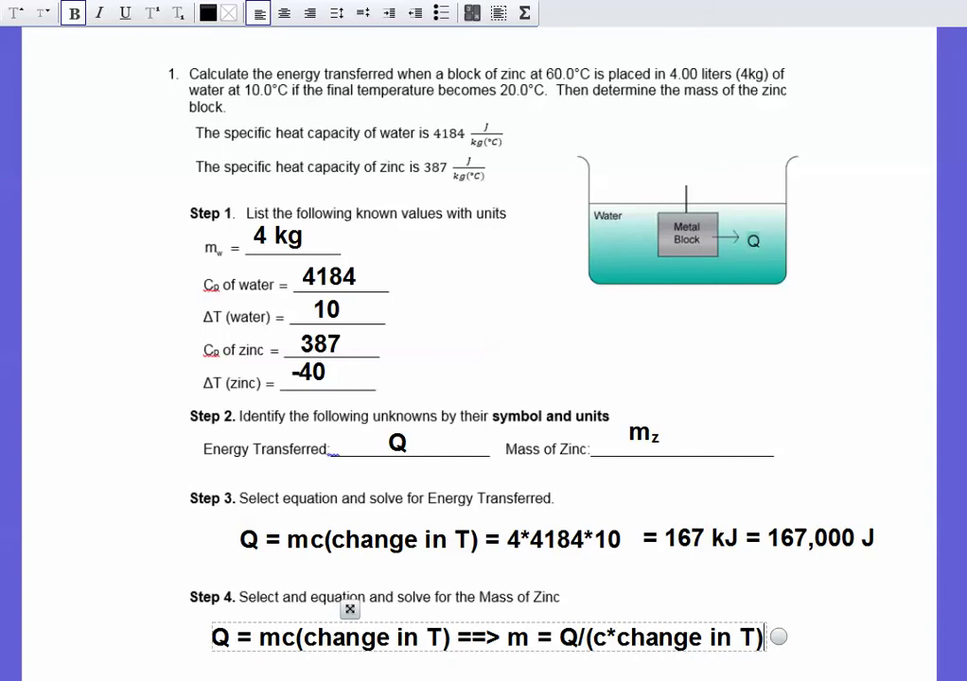
{"action": "left_click", "coordinate": [455, 587]}
{"action": "scroll", "coordinate": [455, 587], "scroll_direction": "down", "scroll_amount": 1}
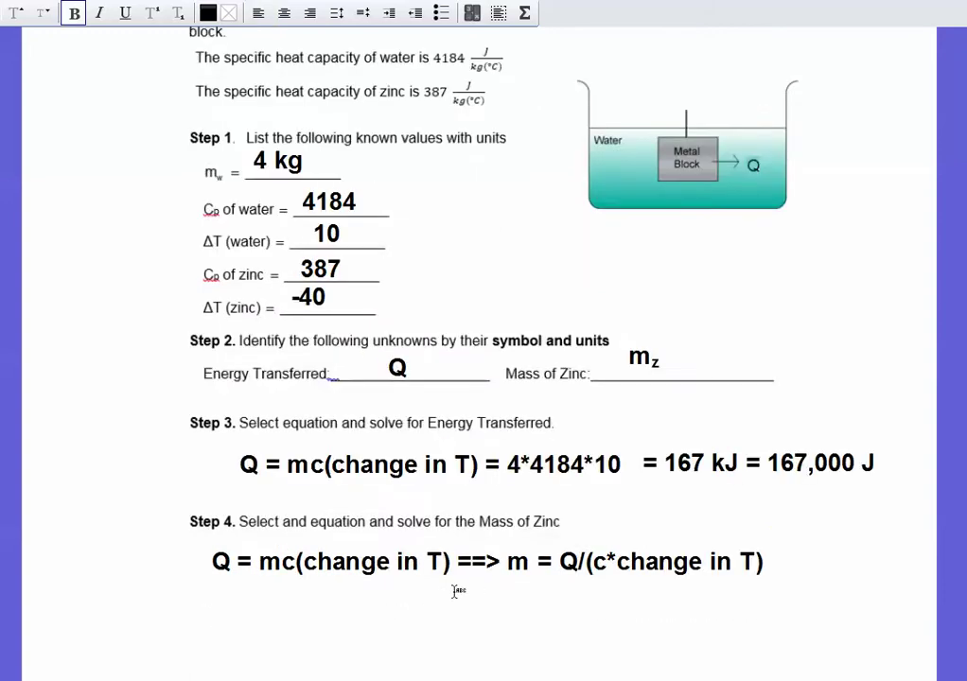
- Add a text box under the Step 4 formula reading '= -167000/(387*-40)'
{"action": "left_click", "coordinate": [538, 598]}
{"action": "type", "text": "= 167000/(387"}
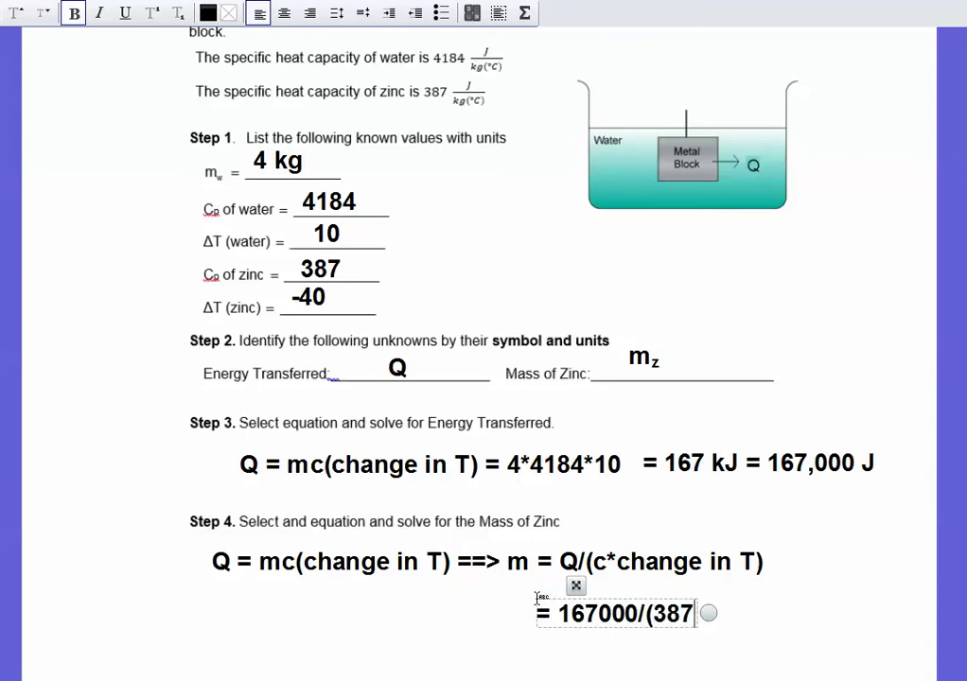
{"action": "type", "text": "*-409"}
{"action": "key", "text": "BackSpace"}
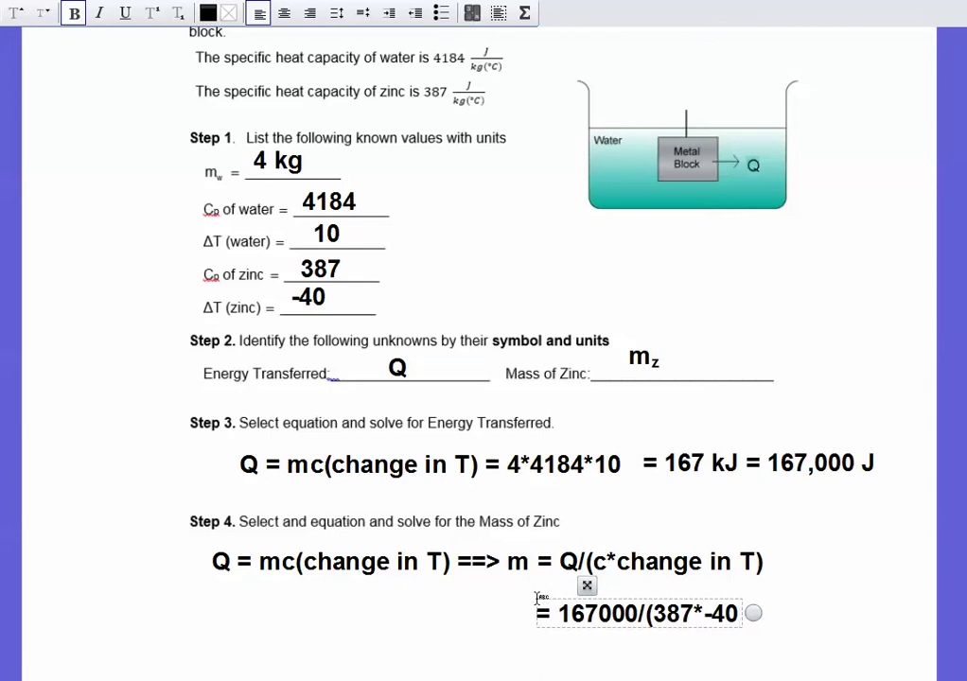
{"action": "type", "text": ")"}
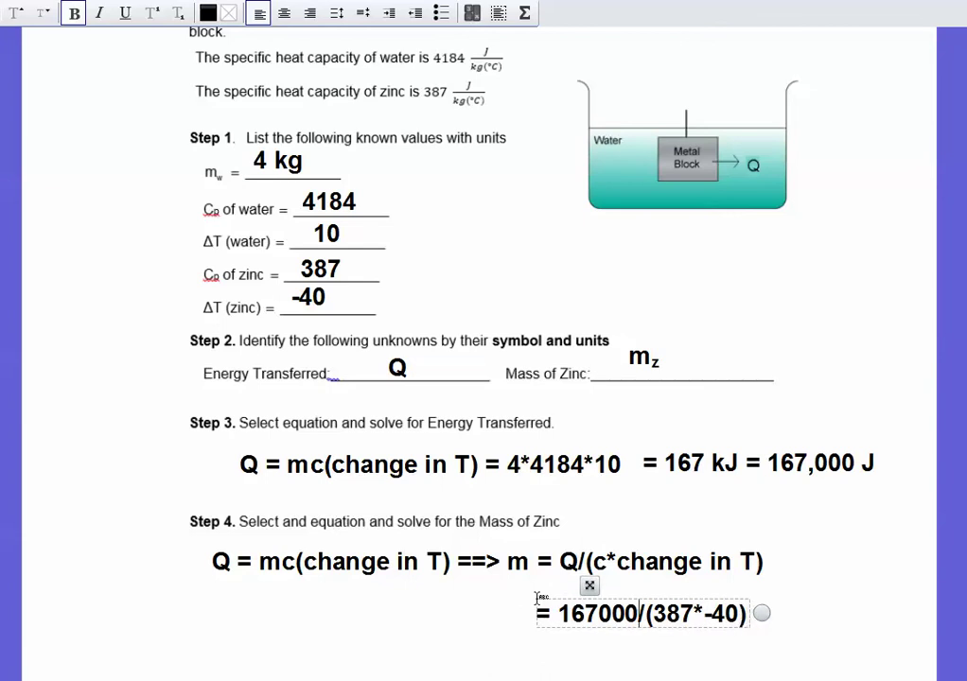
{"action": "type", "text": "-"}
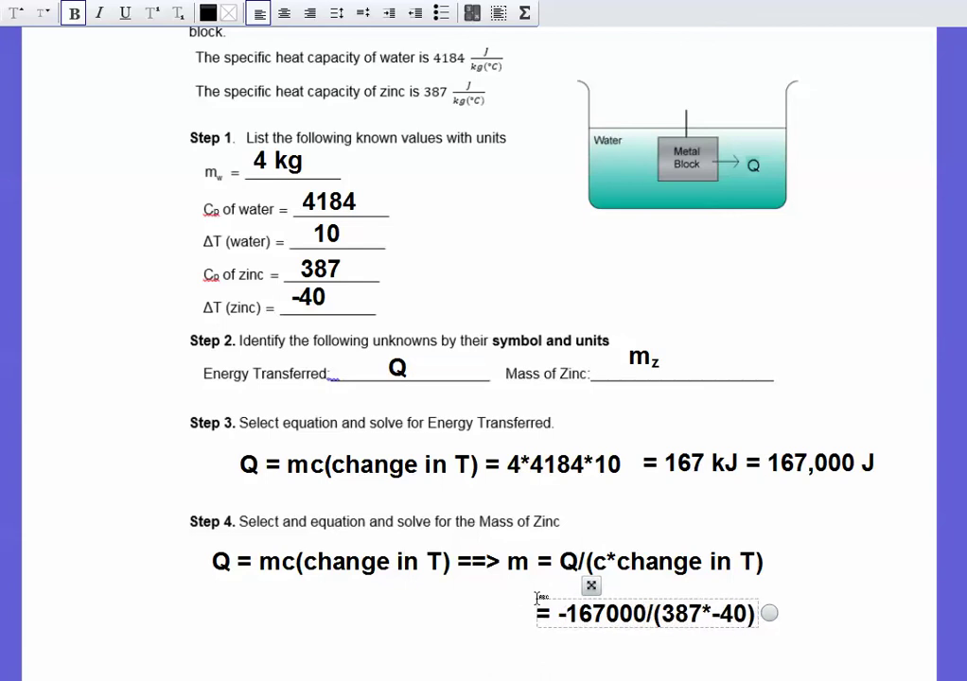
- Compute 387 × 40 in Calculator to get the divisor 15480
{"action": "key", "text": "alt+Tab"}
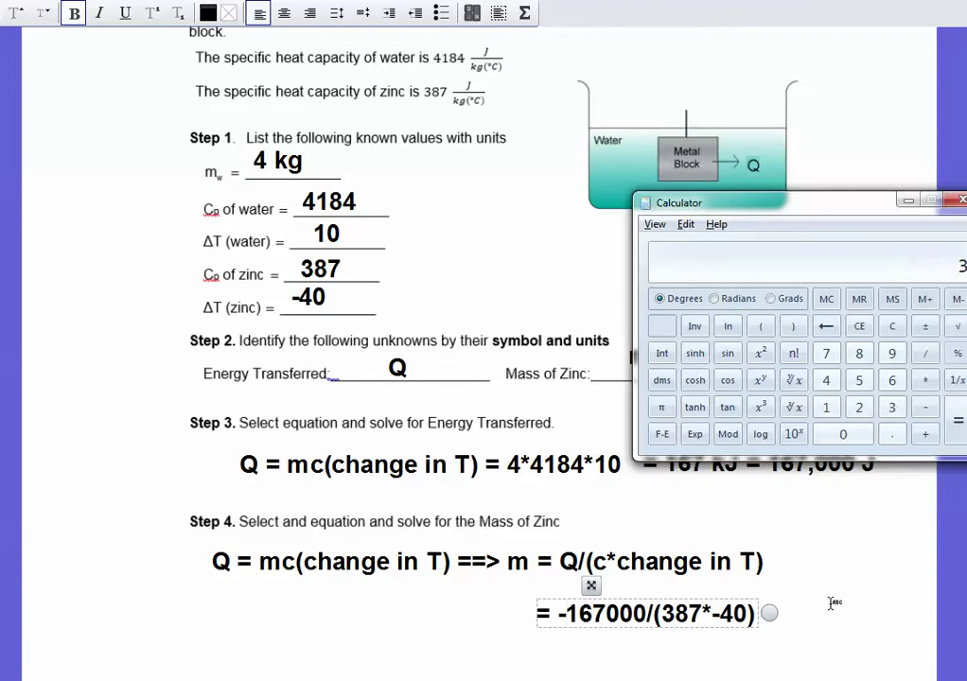
{"action": "type", "text": "87*-40"}
{"action": "key", "text": "Escape"}
{"action": "type", "text": "387*40"}
{"action": "key", "text": "Return"}
{"action": "type", "text": "167000"}
{"action": "key", "text": "Escape"}
{"action": "type", "text": "87*-40"}
{"action": "key", "text": "Return"}
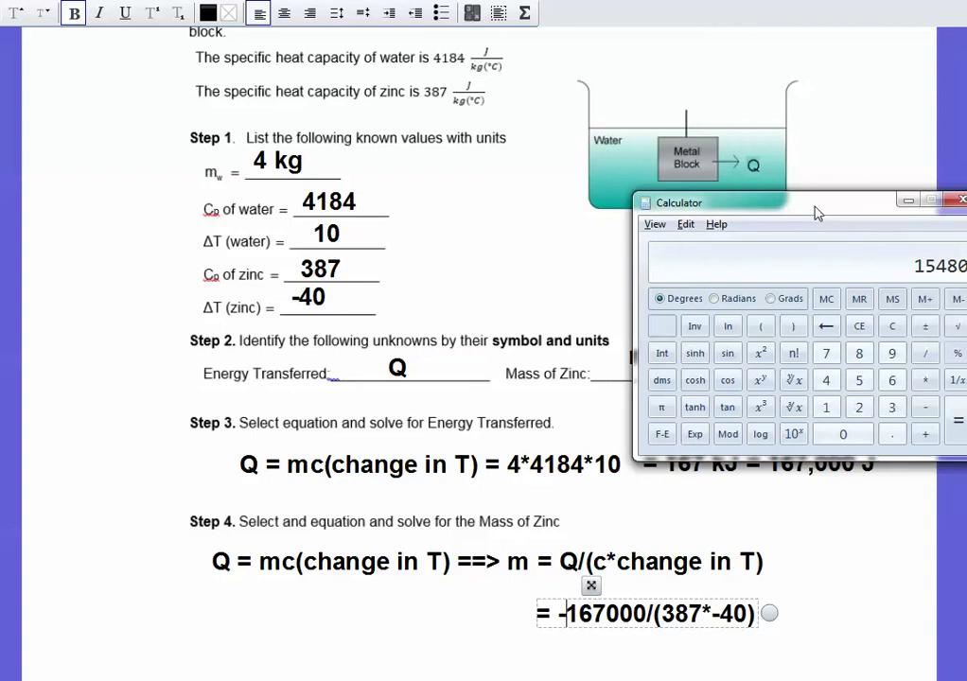
- Store 15480 in Calculator memory and divide 167000 by the recalled value
{"action": "left_click_drag", "start_coordinate": [816, 209], "coordinate": [663, 203]}
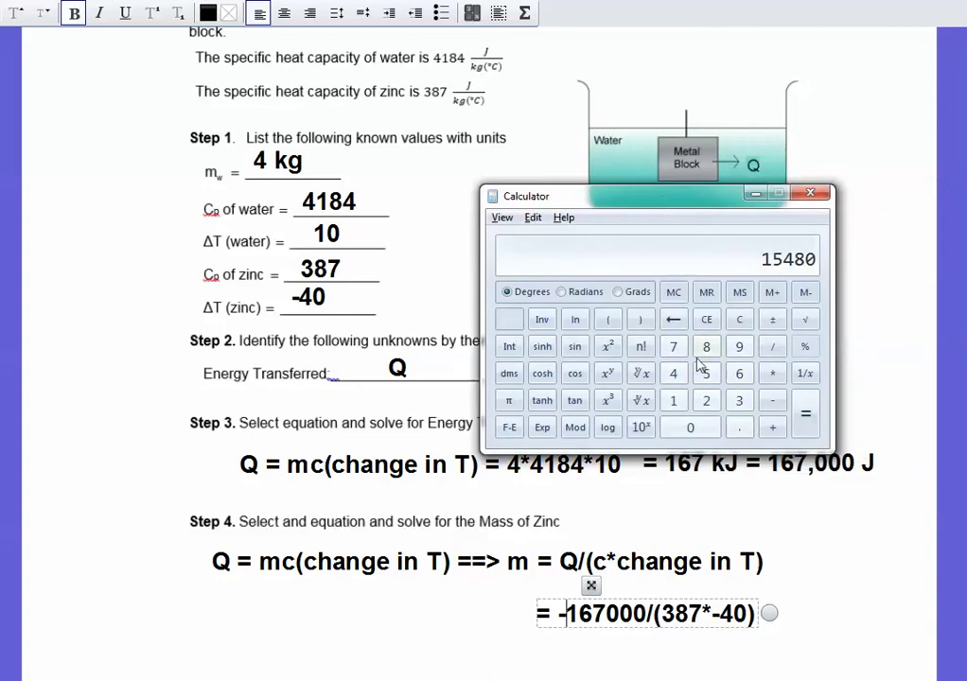
{"action": "left_click", "coordinate": [781, 300]}
{"action": "type", "text": "167000/"}
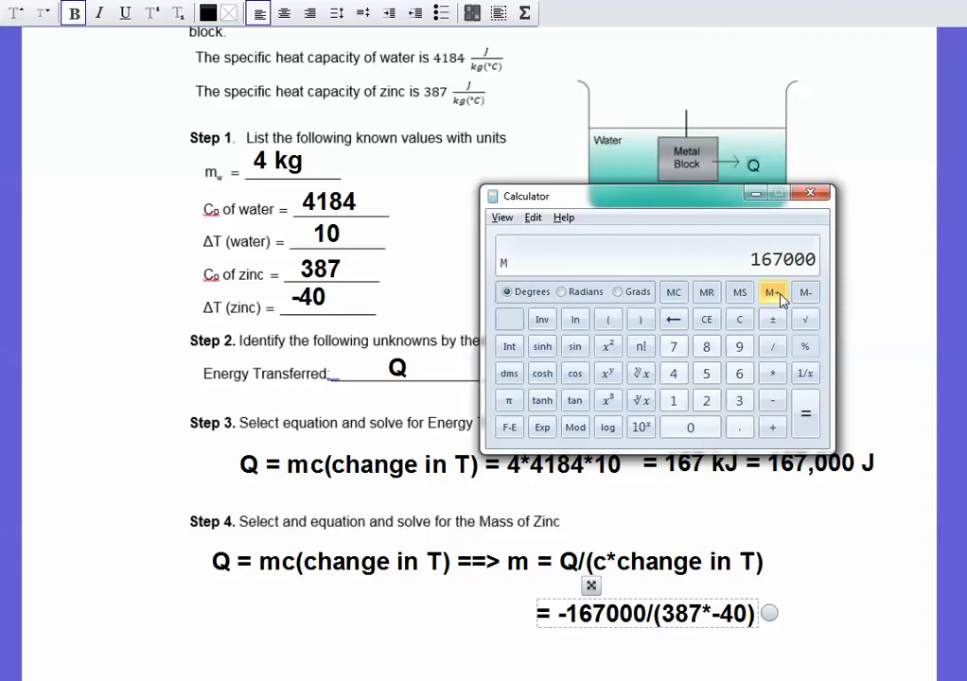
{"action": "left_click", "coordinate": [705, 293]}
{"action": "key", "text": "Return"}
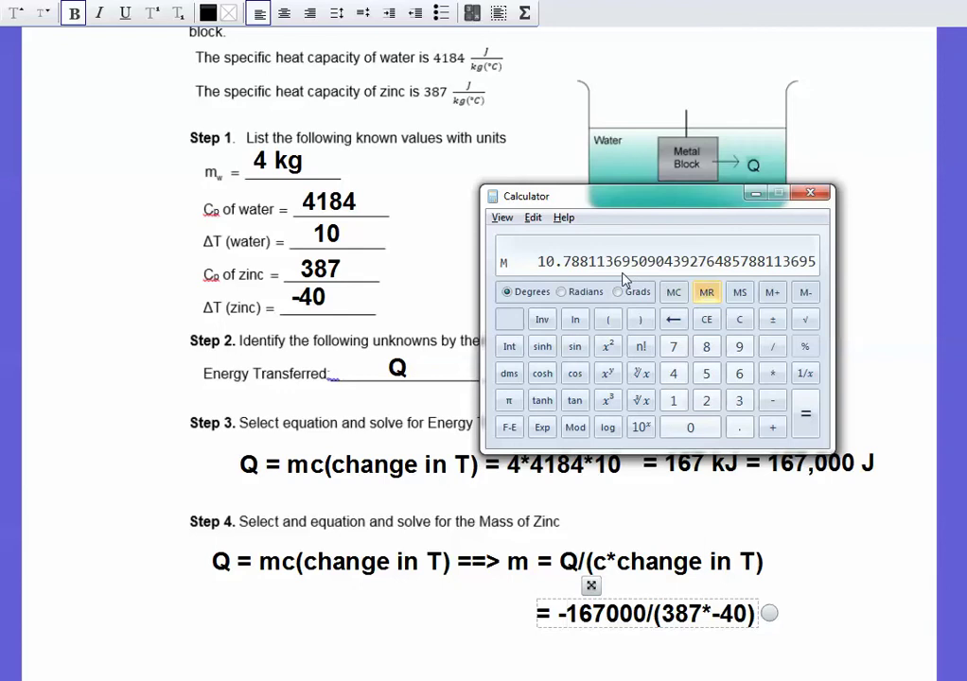
- Add '= 10.8 kg' on a new line below the mass formula
{"action": "key", "text": "alt+Tab"}
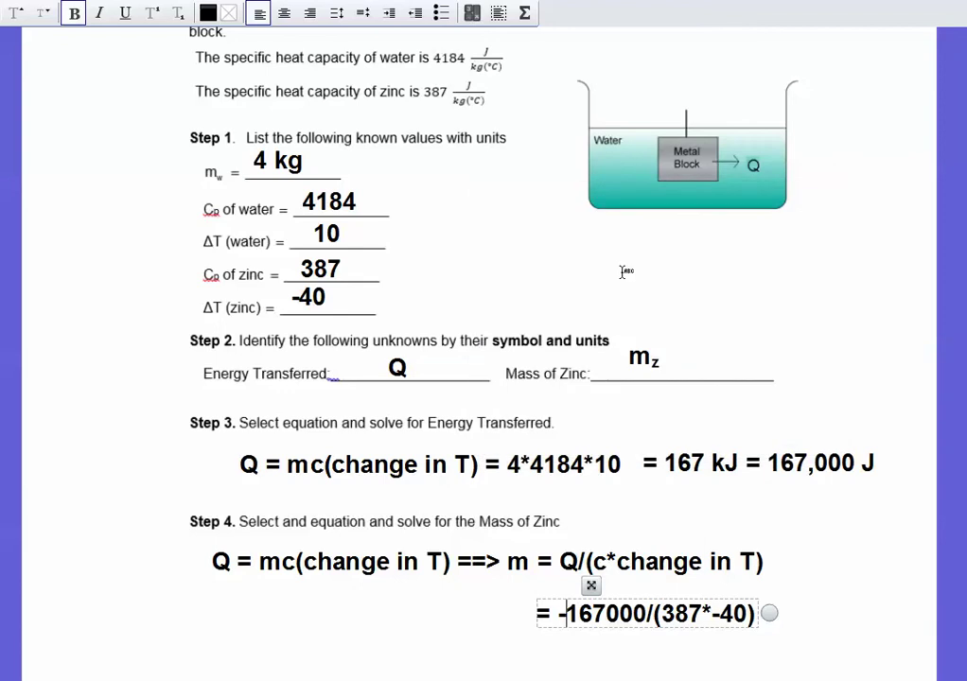
{"action": "key", "text": "Return"}
{"action": "type", "text": "= 10.8 kg"}
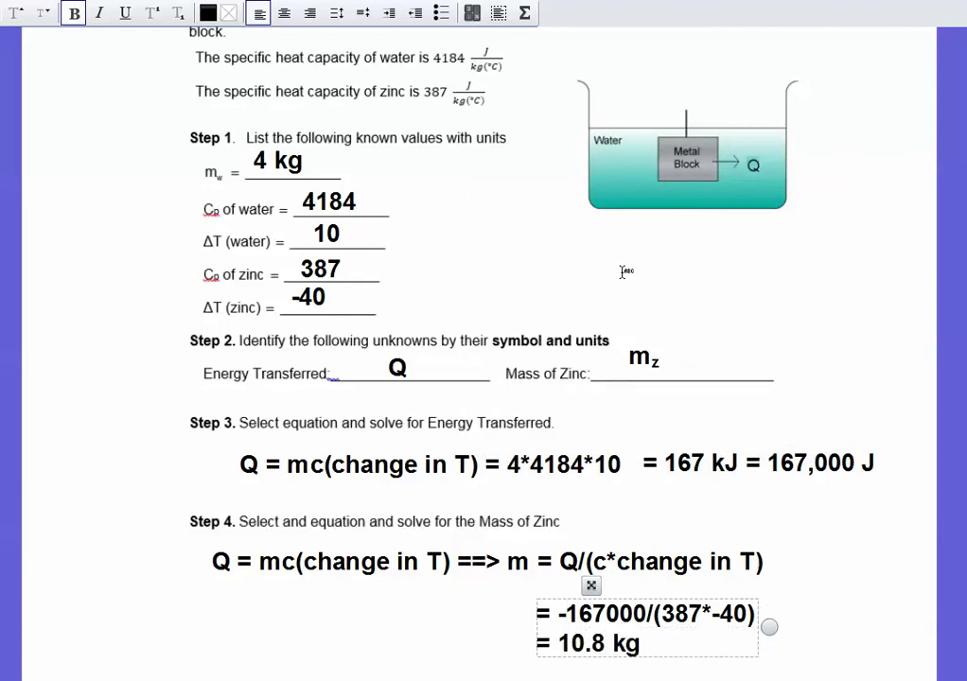
{"action": "left_click", "coordinate": [772, 484]}
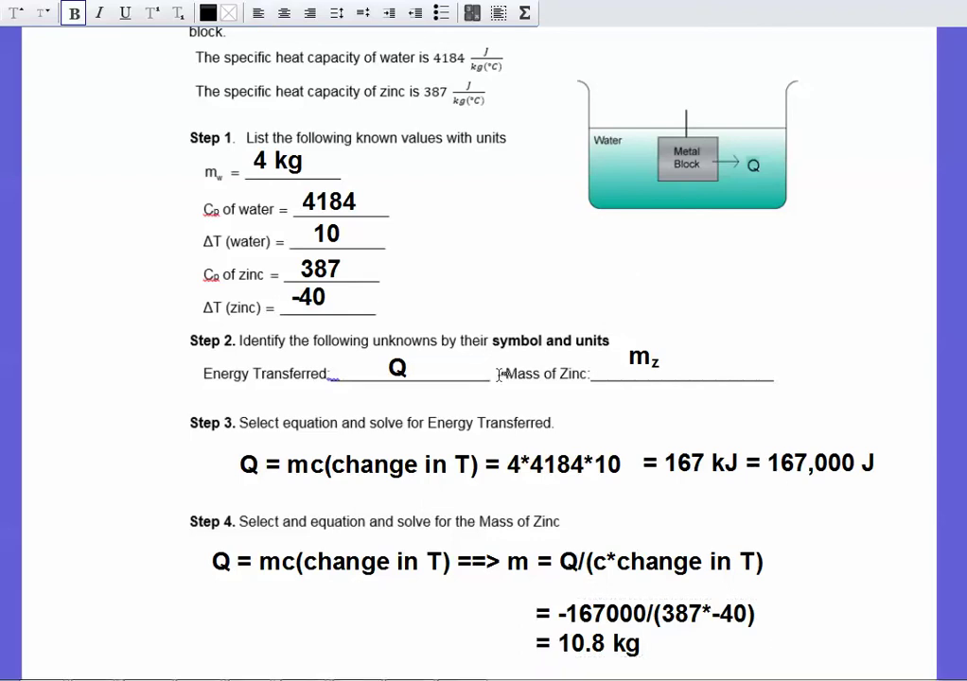